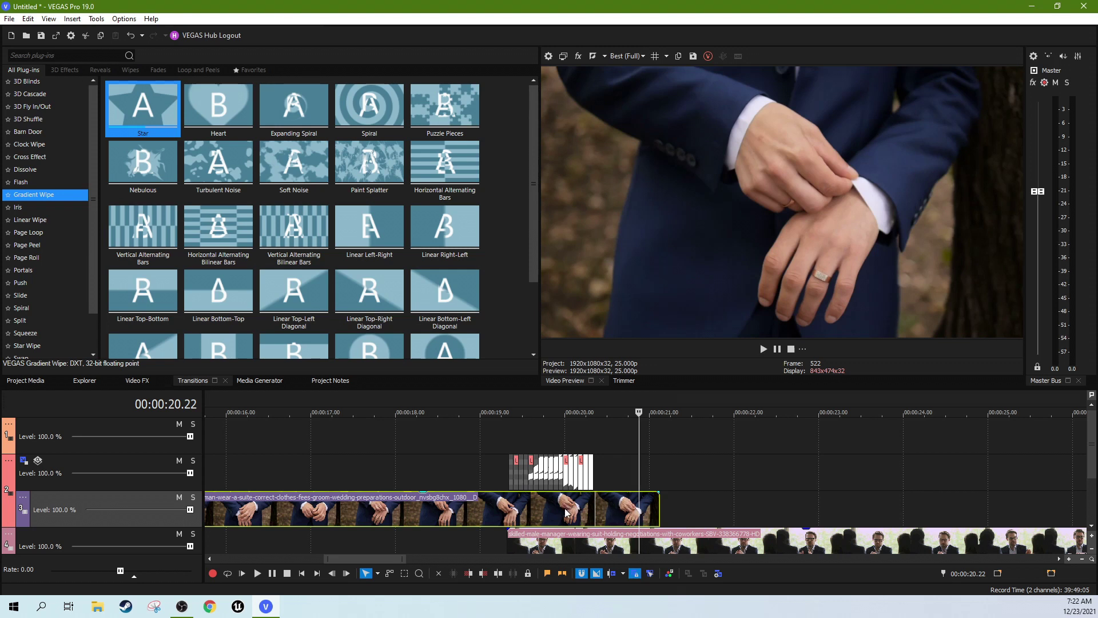
Fade out the groom clip's end, overlap the manager clip onto it, and add a Soft Noise gradient wipe
left_click_drag(567, 512, 624, 513)
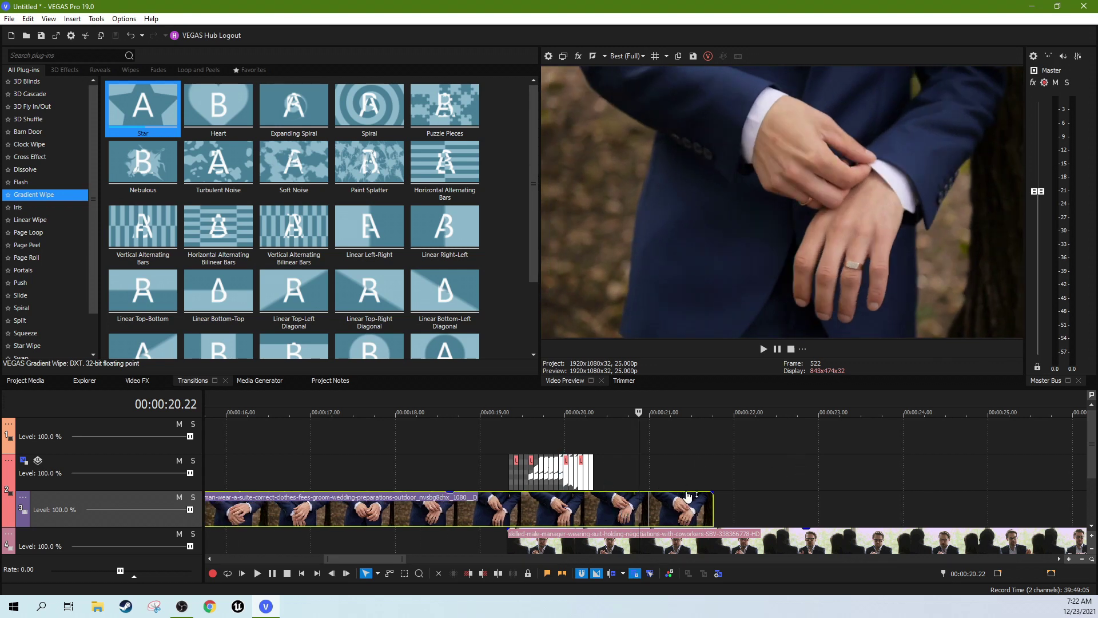
mouse_move(711, 492)
left_mouse_down()
mouse_move(606, 503)
mouse_move(615, 505)
left_mouse_up()
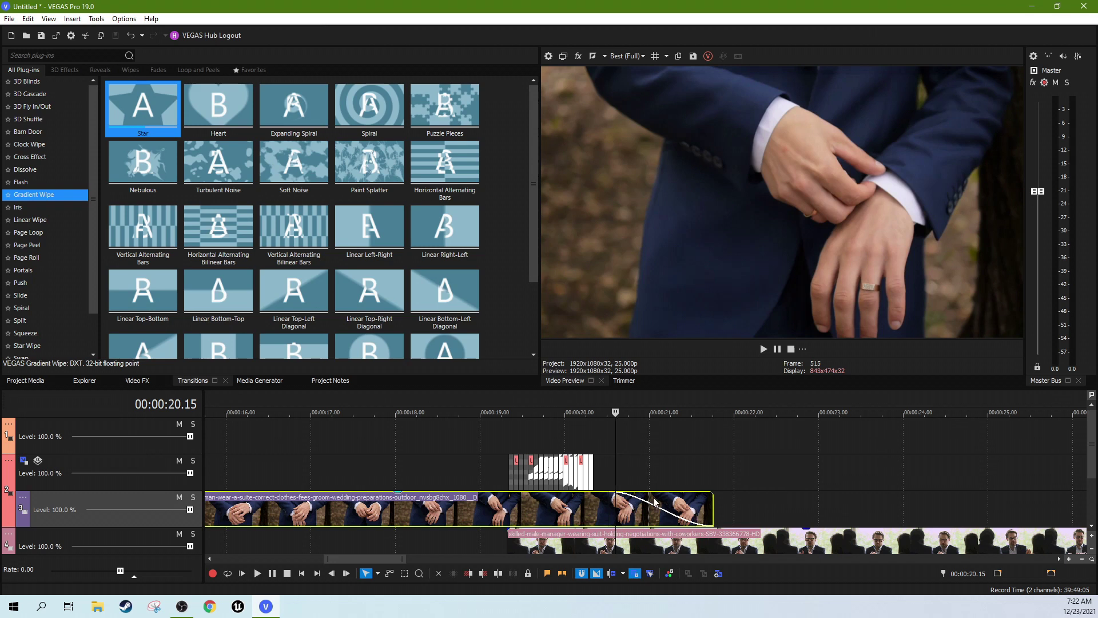
left_click_drag(654, 535, 781, 506)
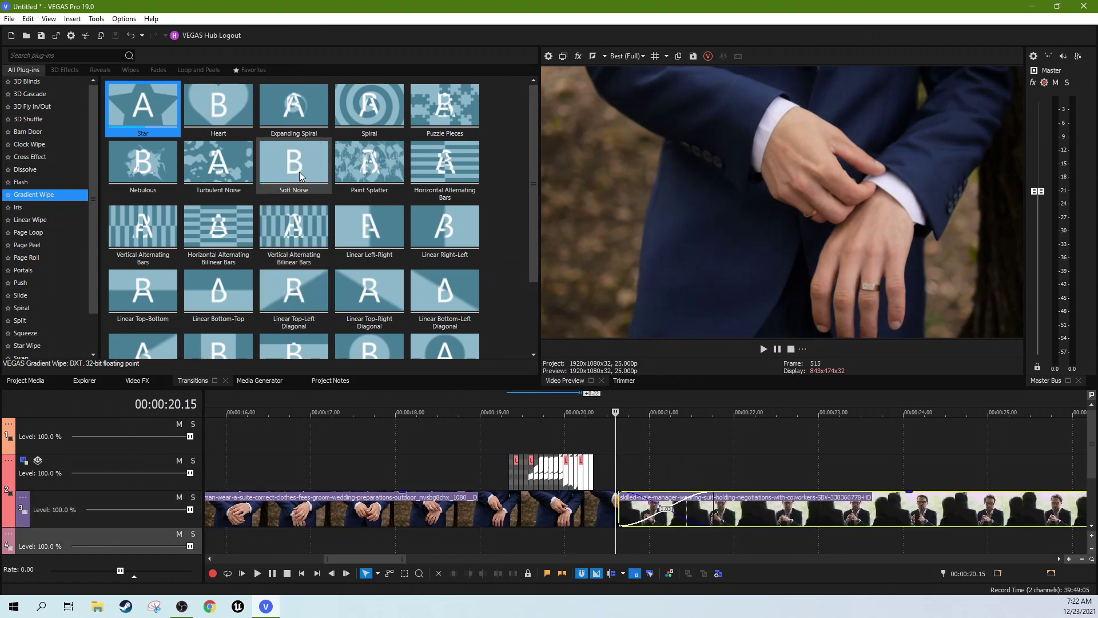
left_click_drag(297, 173, 664, 515)
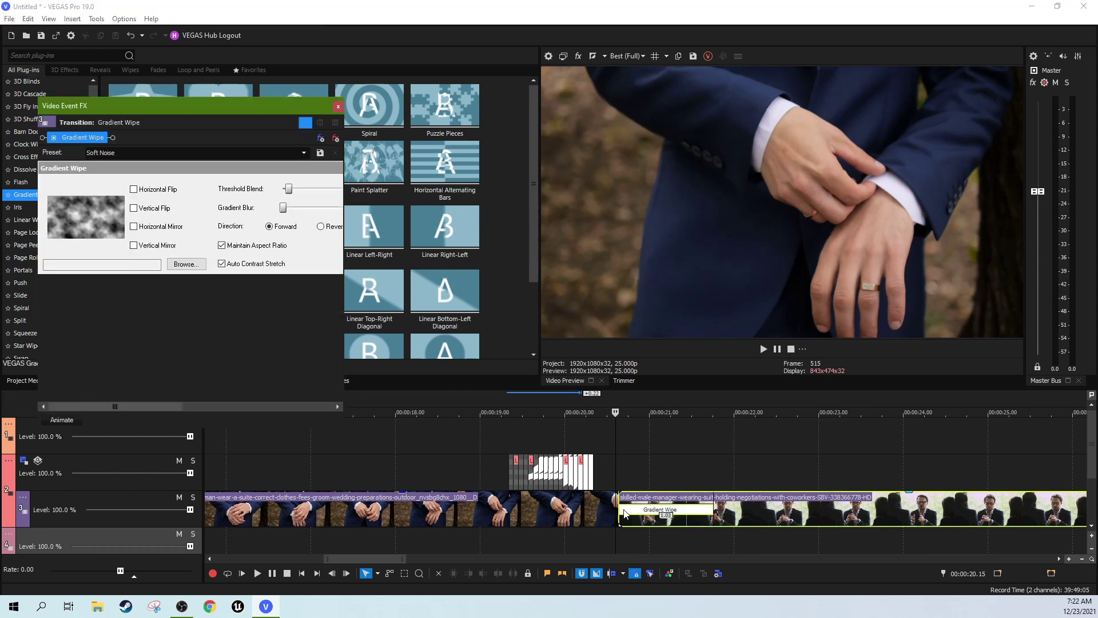
Close the transition settings and preview the Soft Noise wipe
left_click(625, 513)
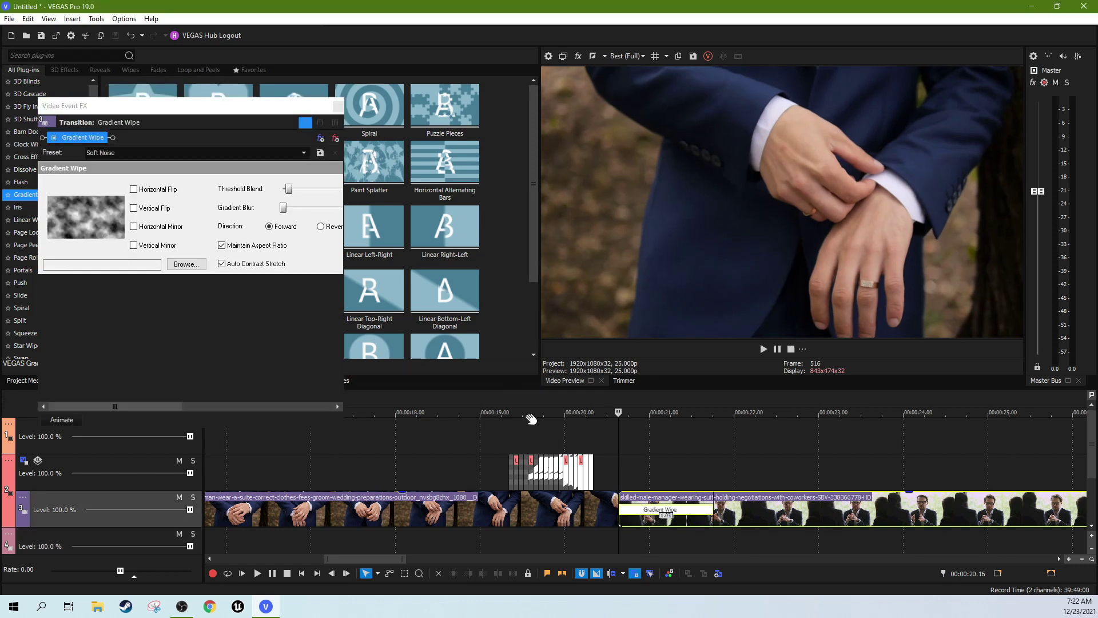
left_click_drag(270, 109, 385, 242)
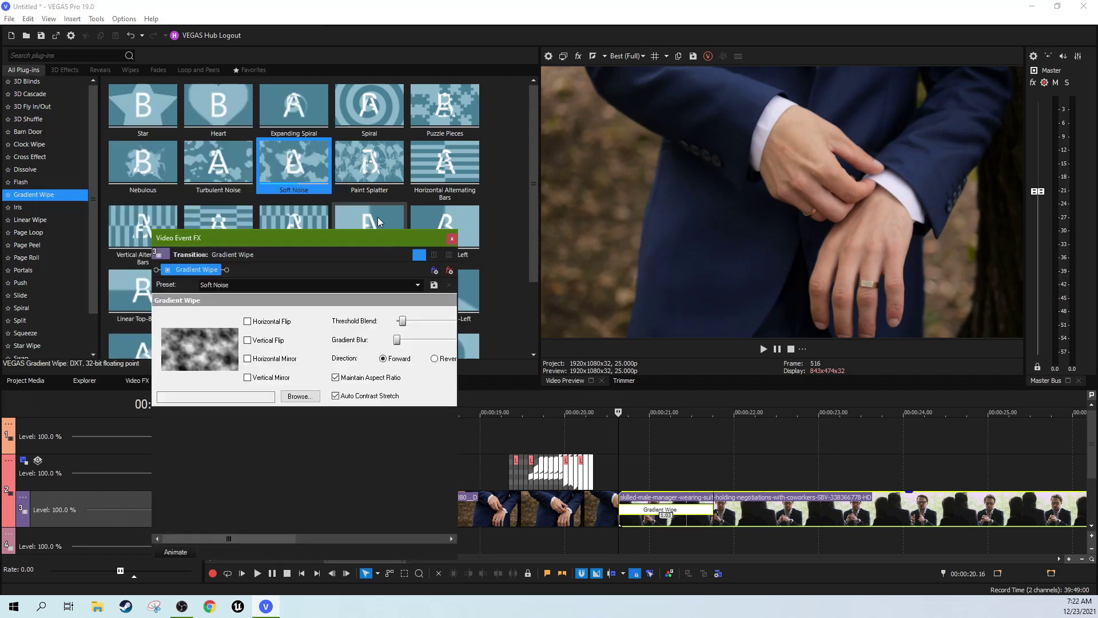
left_click(452, 239)
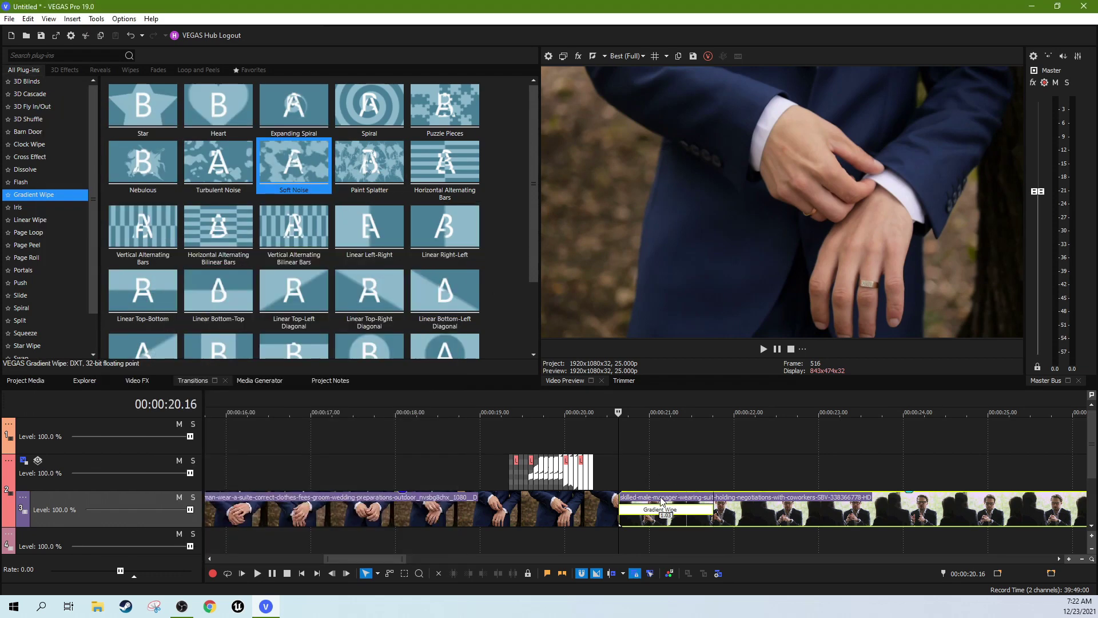
left_click(763, 349)
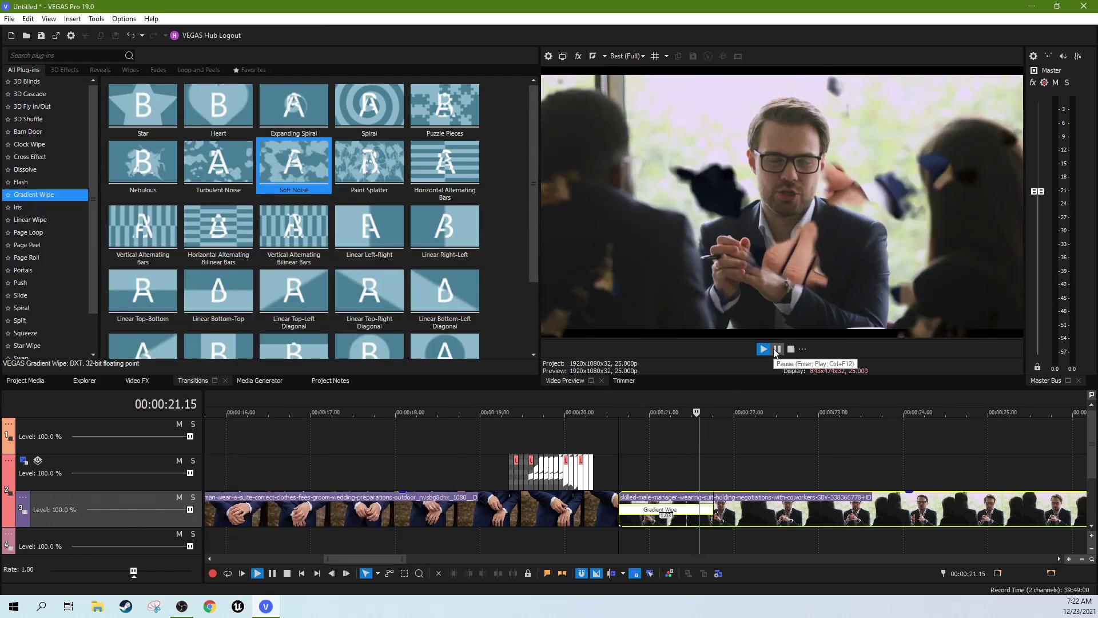
Try the Paint Splatter wipe, then replace it with Puzzle Pieces
left_click_drag(369, 163, 635, 509)
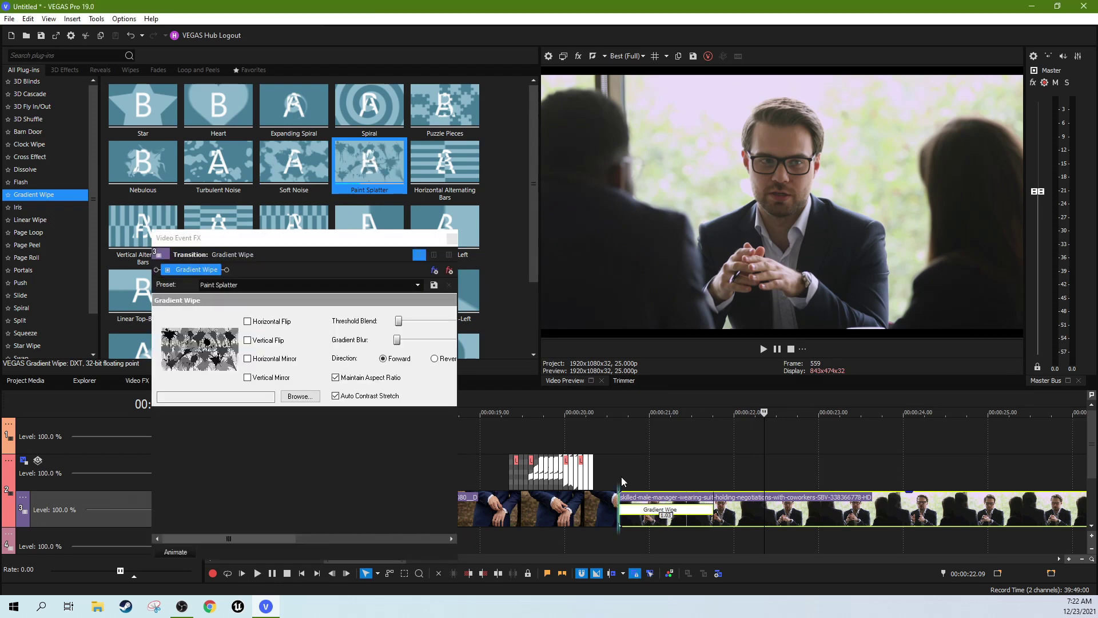
left_click(620, 475)
left_click(764, 349)
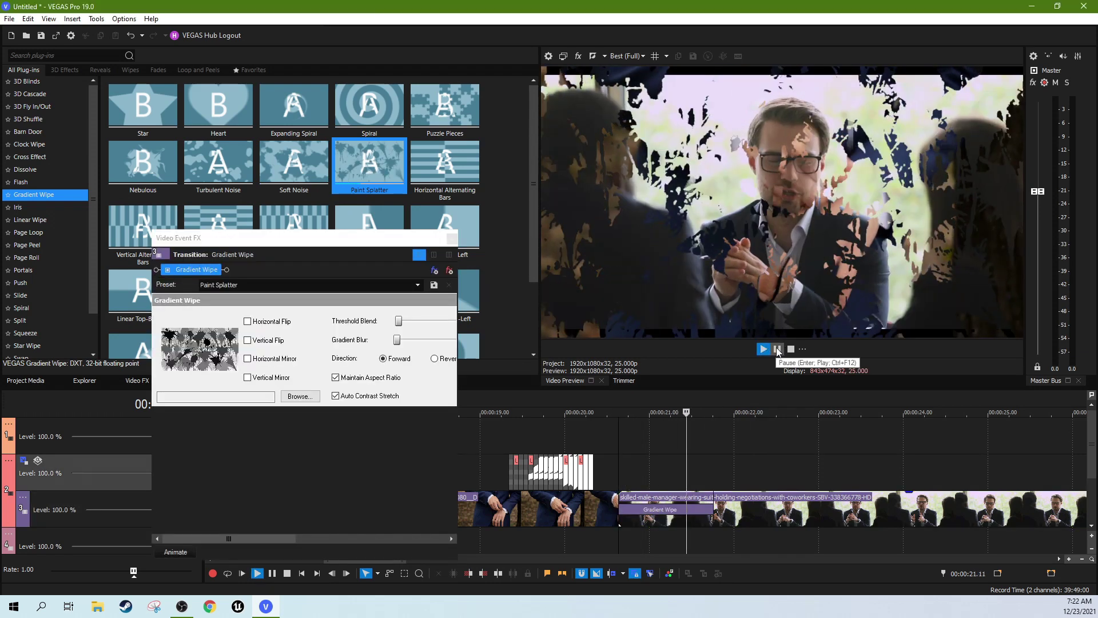
left_click_drag(445, 106, 641, 519)
left_click(620, 473)
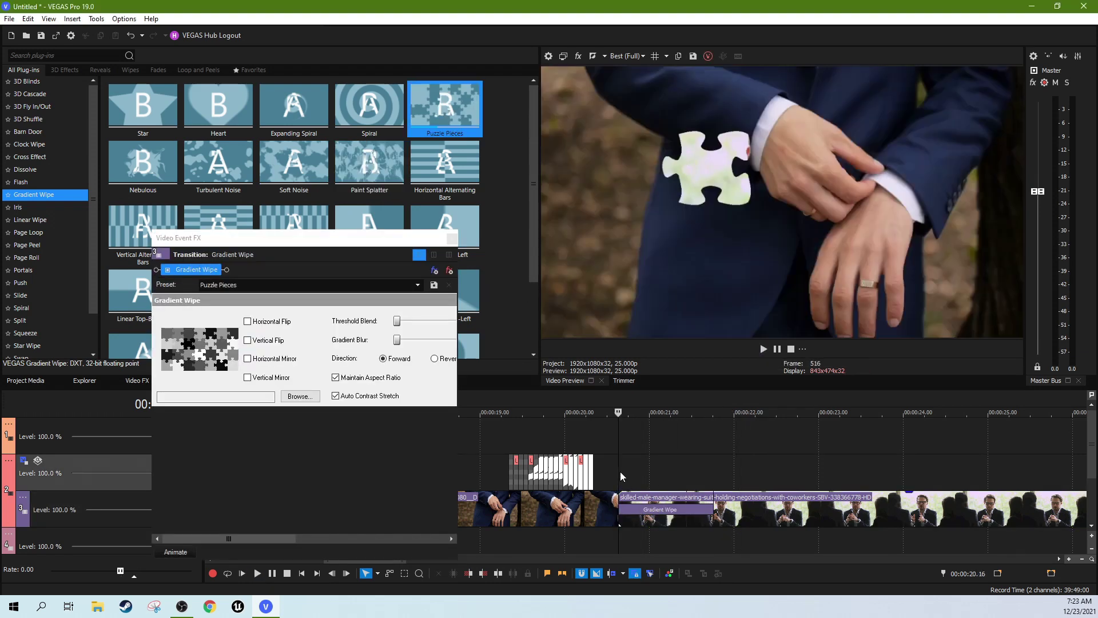
Move the manager clip to the bottom track and align both clips with the brush-frame sequence
left_click(662, 502)
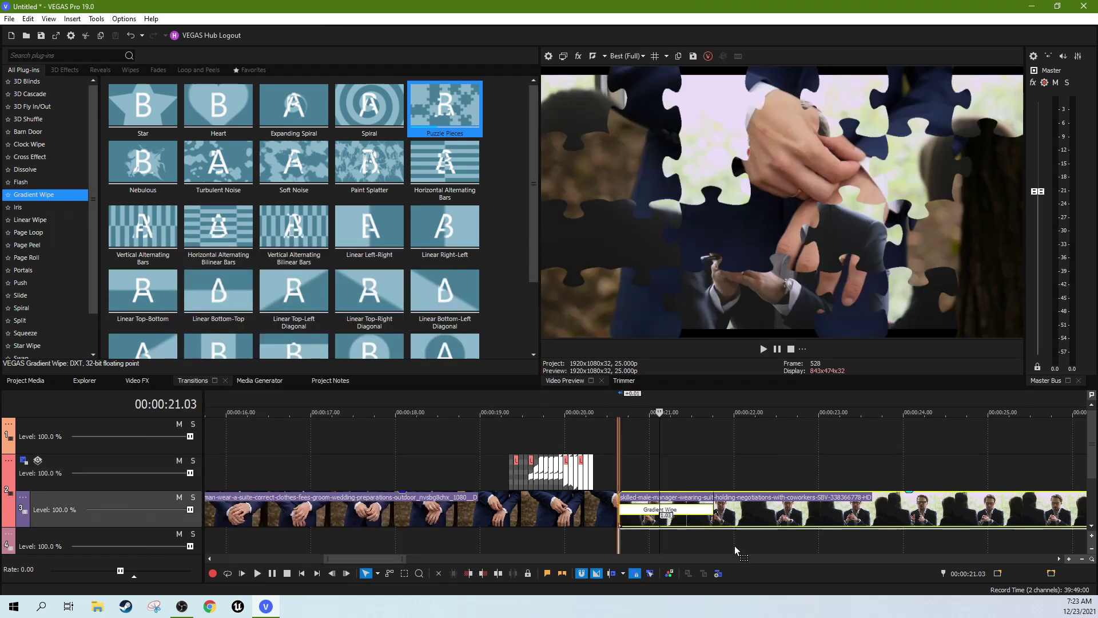
left_click_drag(727, 520, 753, 549)
left_click_drag(657, 517, 488, 521)
left_click_drag(681, 543, 550, 542)
Preview the brush-stroke wipe and park the playhead just before it starts
scroll(510, 474, "up", 5)
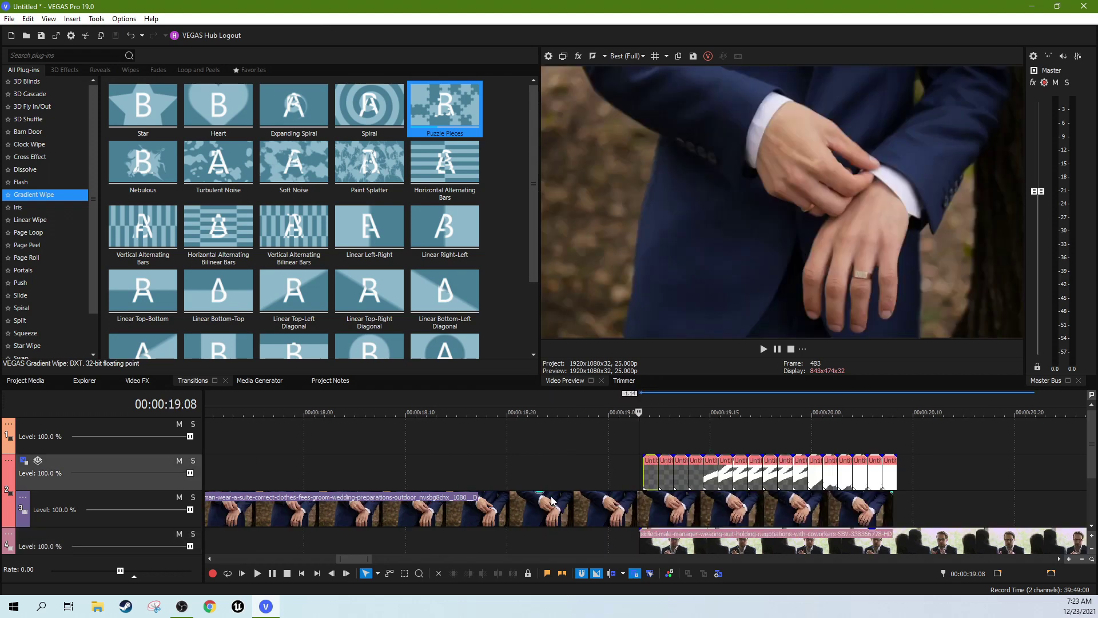
left_click(767, 349)
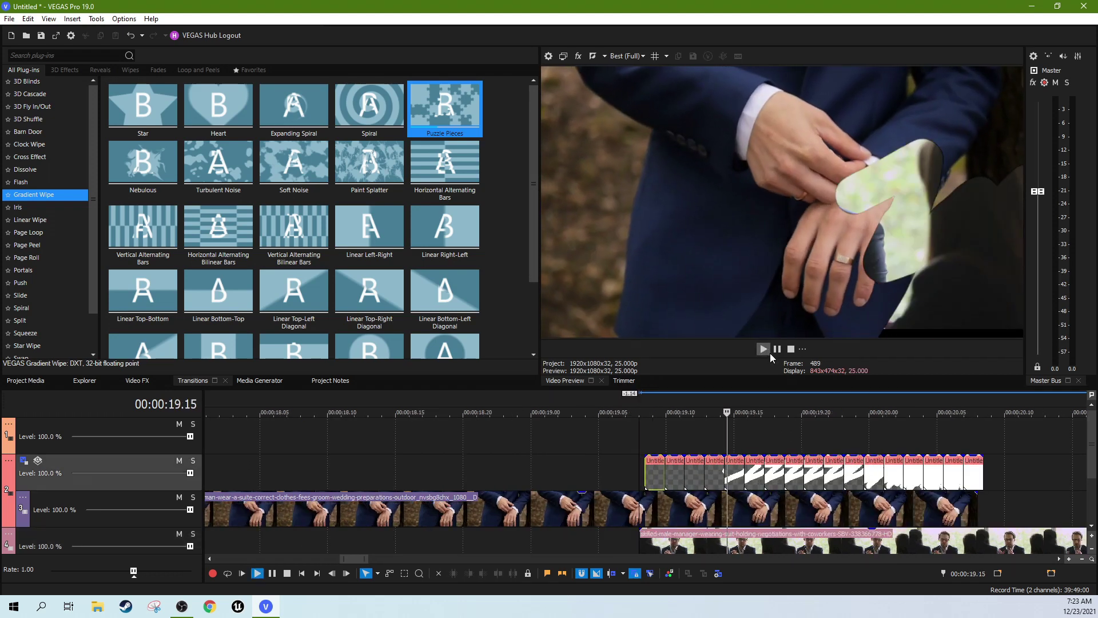
scroll(655, 474, "down", 5)
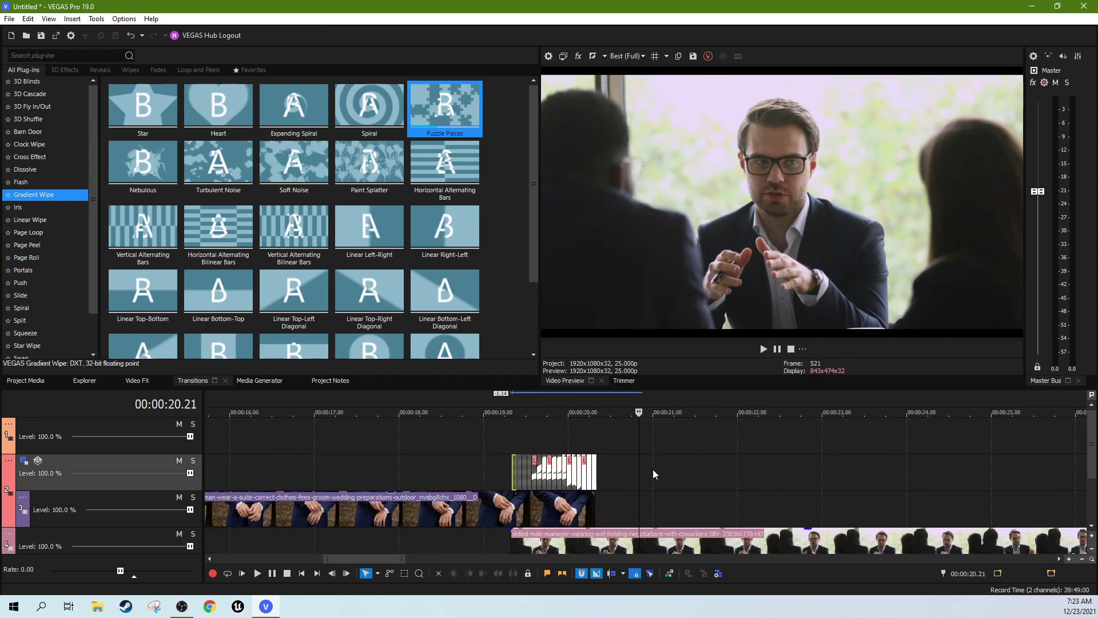
left_click(504, 448)
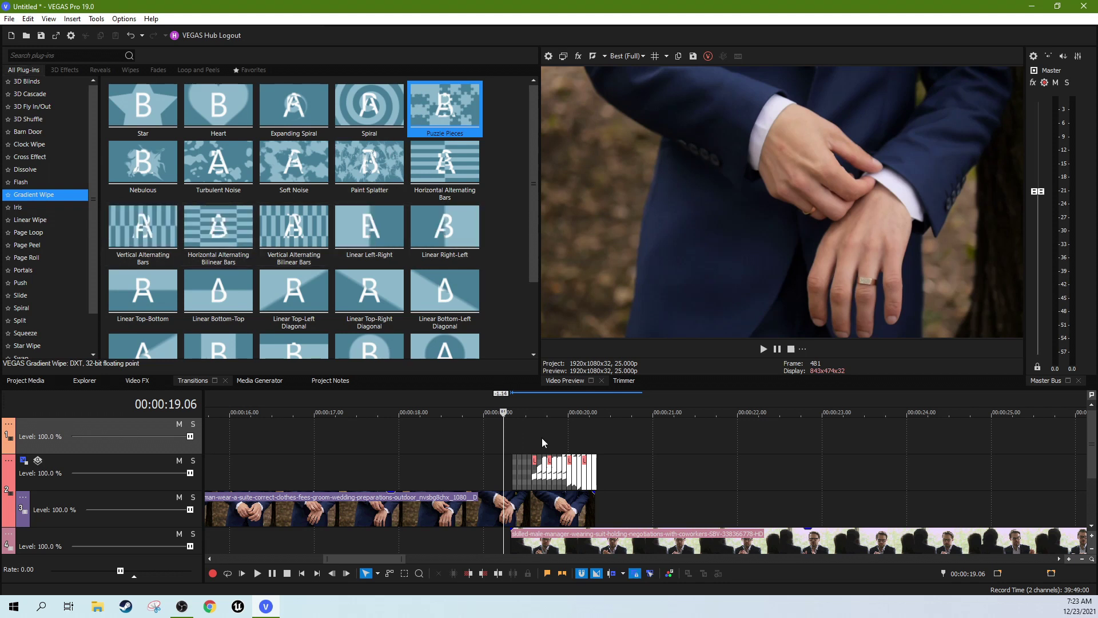
left_click(511, 446)
Play the wipe, then start a blank Full HD 1080P (1920×1080) canvas in VEGAS Image
left_click(767, 349)
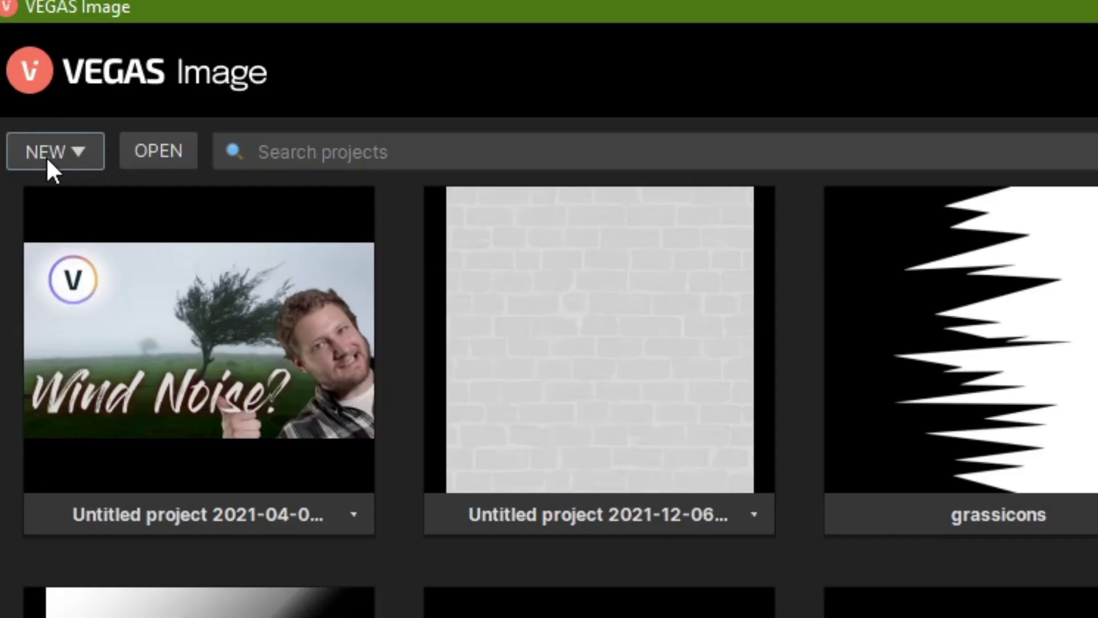
left_click(46, 151)
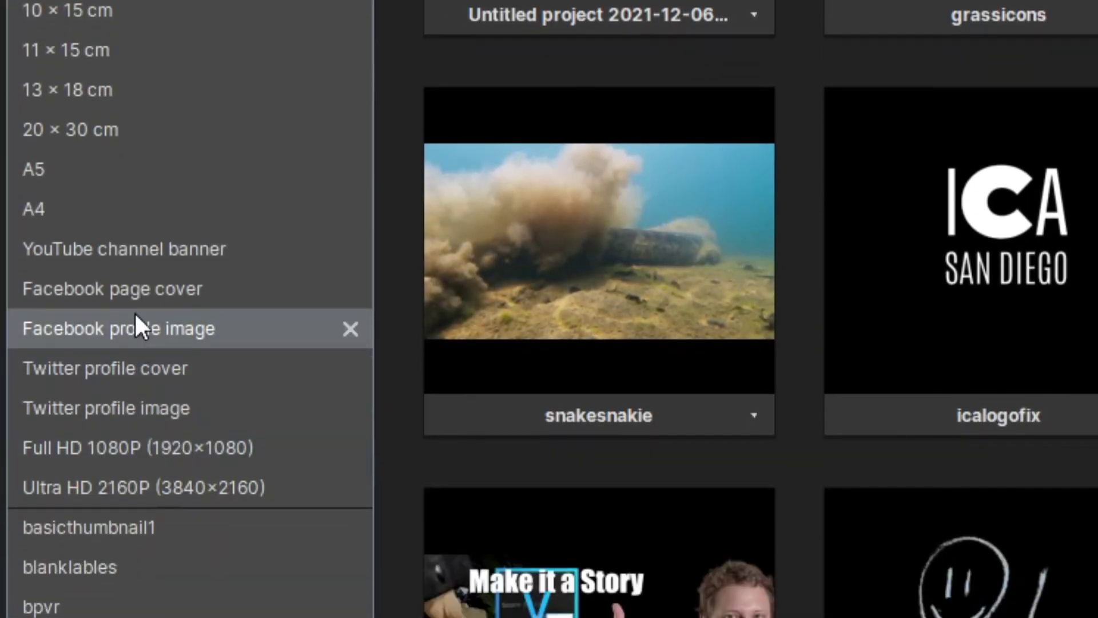
left_click(188, 452)
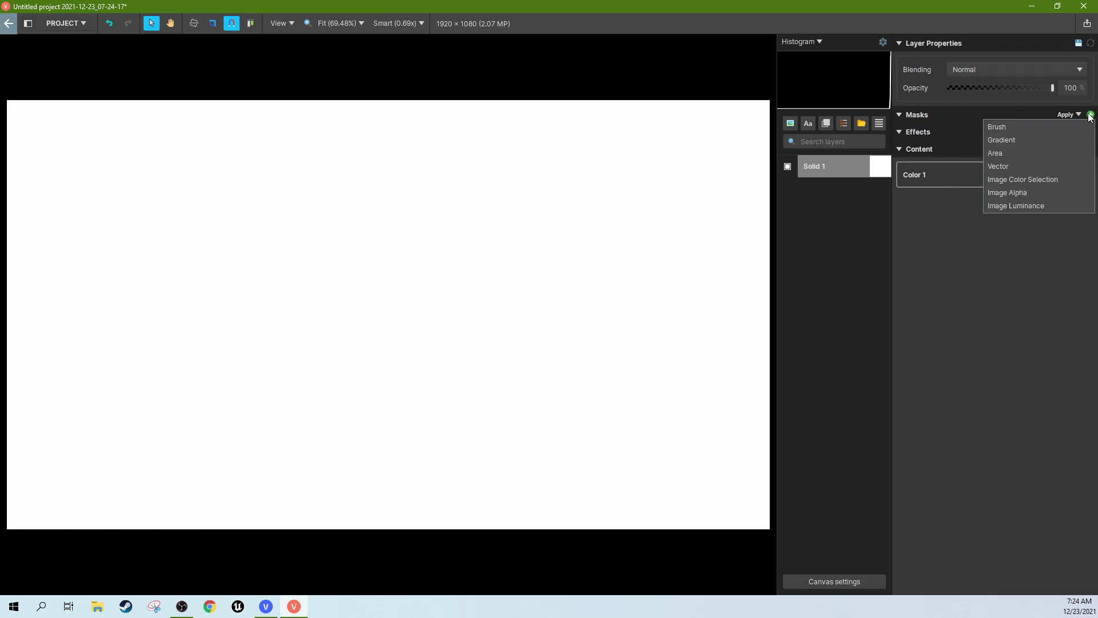
Add an inverted brush mask to the white solid and paint a heart plus a small dot
left_click(1020, 127)
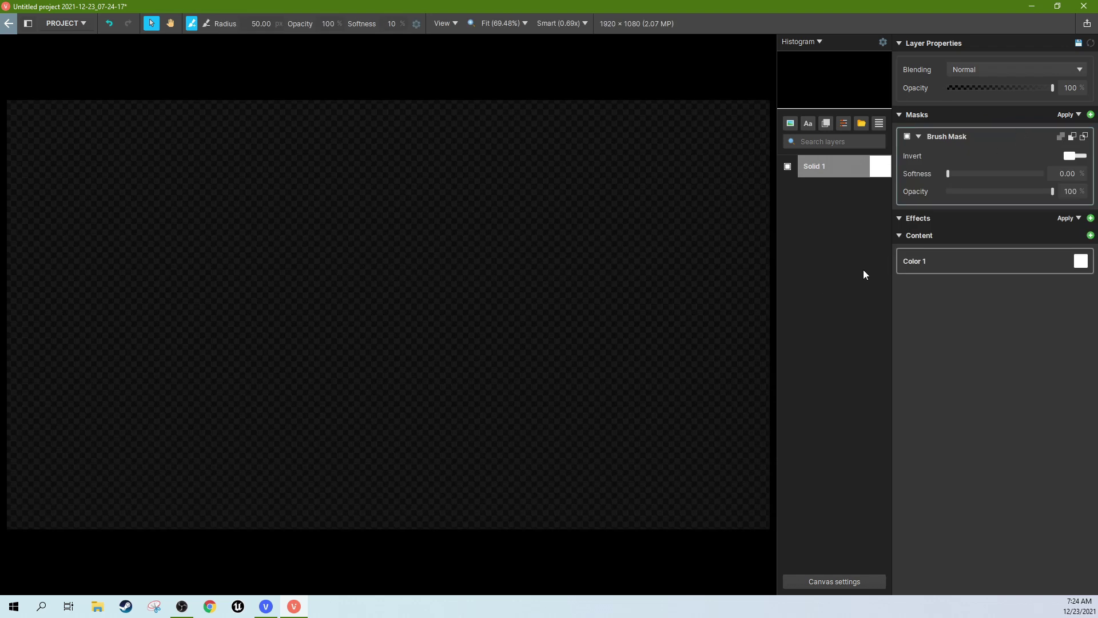
left_click(1077, 156)
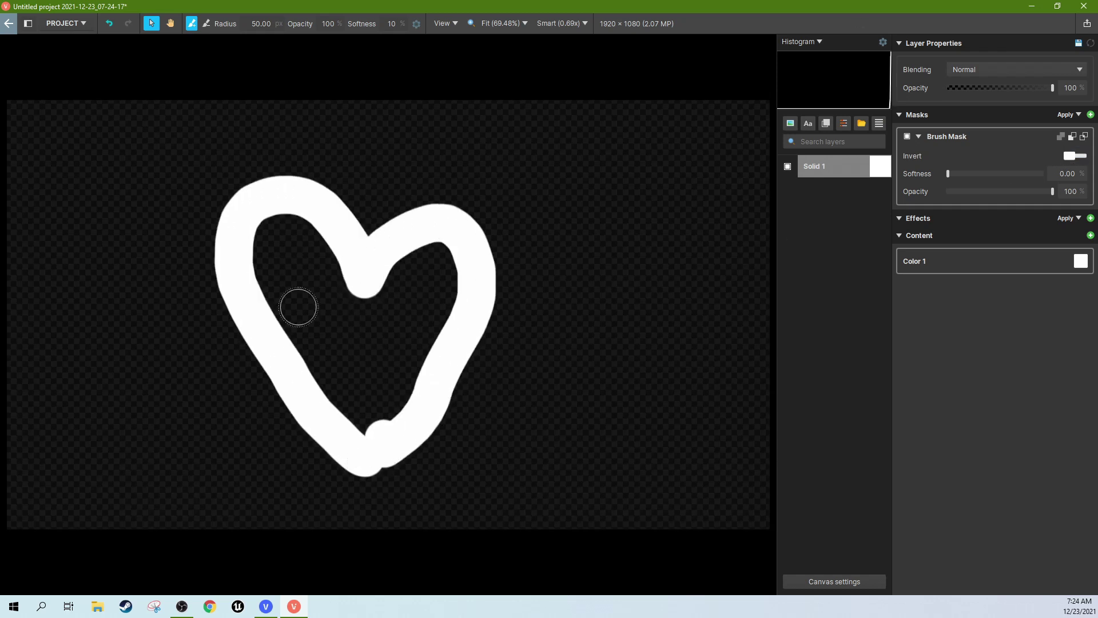
mouse_move(289, 224)
left_mouse_down()
mouse_move(256, 238)
mouse_move(259, 265)
mouse_move(285, 269)
mouse_move(262, 294)
mouse_move(310, 307)
mouse_move(303, 329)
mouse_move(303, 313)
mouse_move(337, 335)
mouse_move(408, 264)
mouse_move(396, 310)
mouse_move(425, 289)
mouse_move(415, 330)
mouse_move(444, 274)
mouse_move(435, 352)
mouse_move(378, 417)
mouse_move(318, 374)
mouse_move(366, 351)
mouse_move(359, 435)
mouse_move(375, 454)
mouse_move(378, 306)
mouse_move(484, 278)
left_mouse_up()
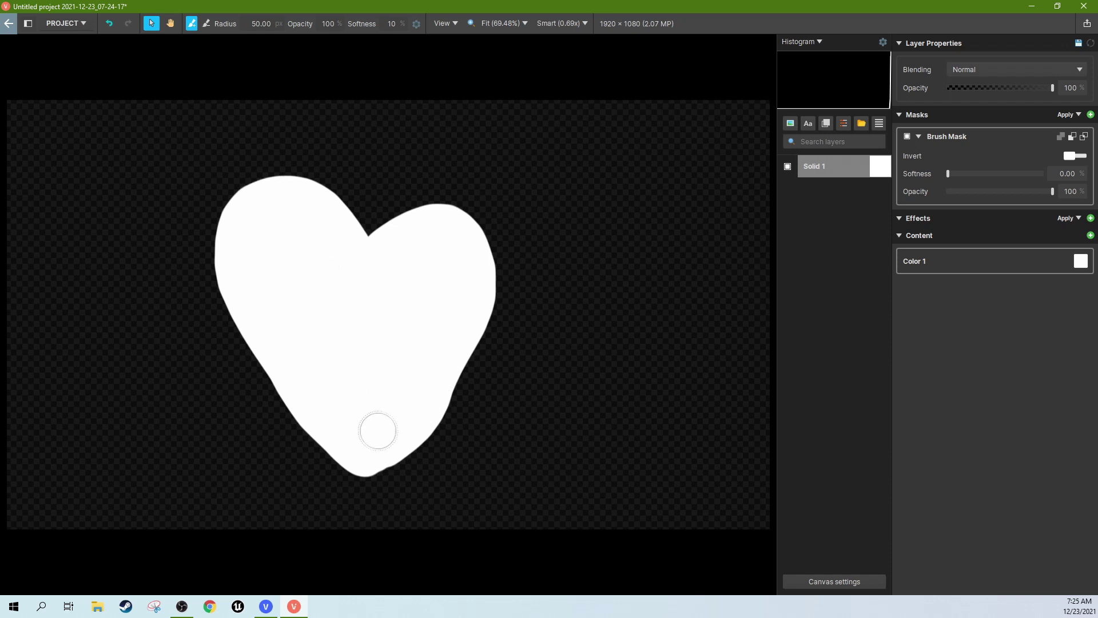
left_click(658, 301)
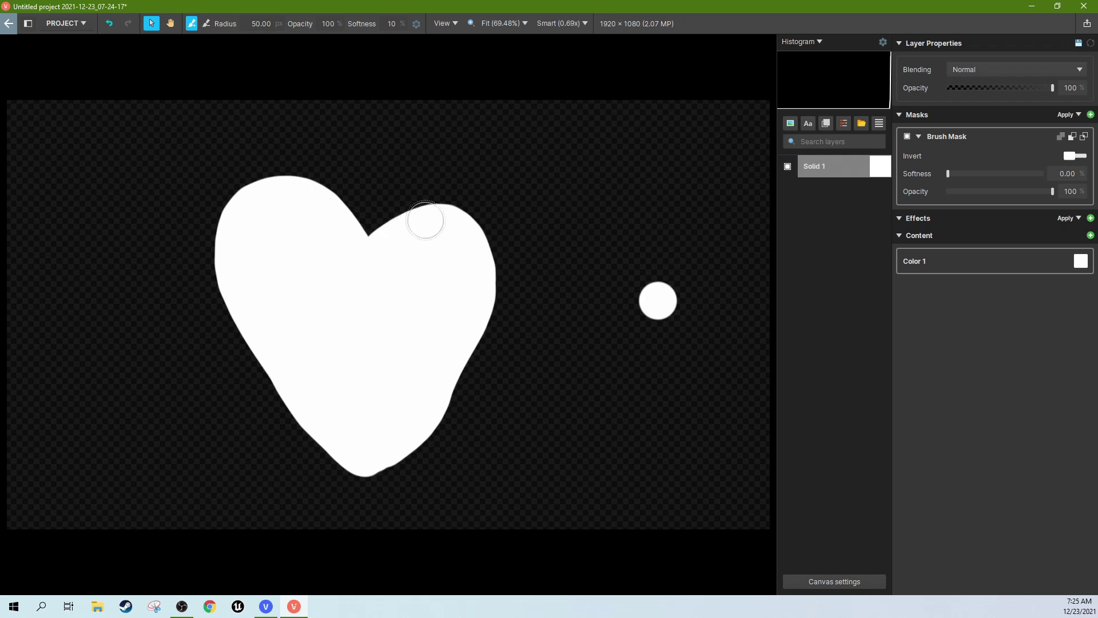
left_click(266, 606)
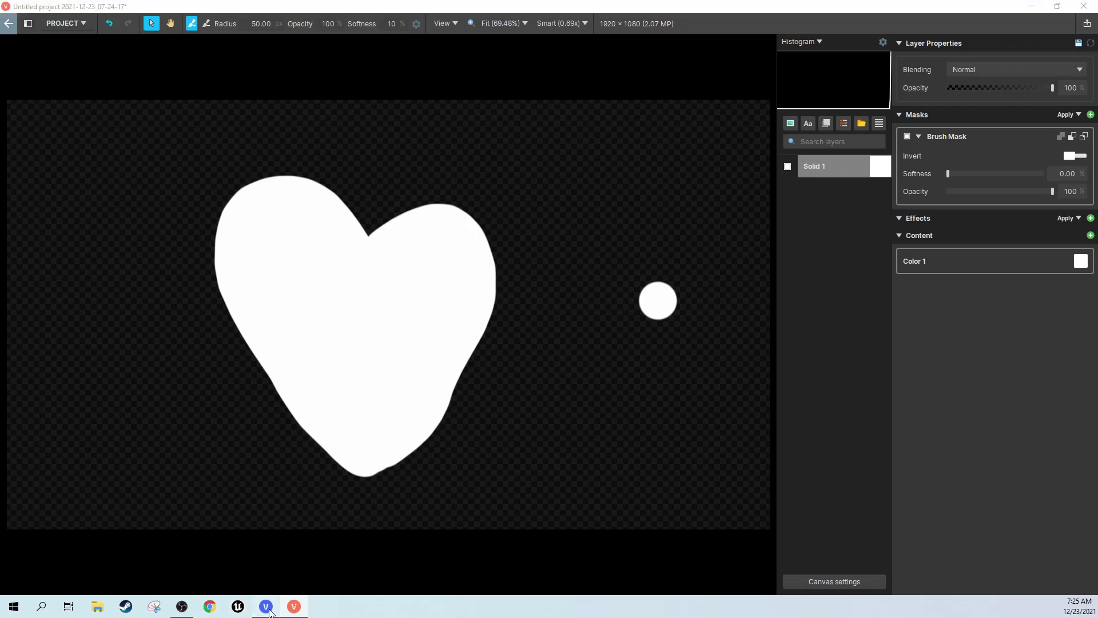
Inspect the brush-frame clips around 00:00:19.14 on the timeline, then return to VEGAS Image
left_click(536, 487)
scroll(636, 485, "up", 8)
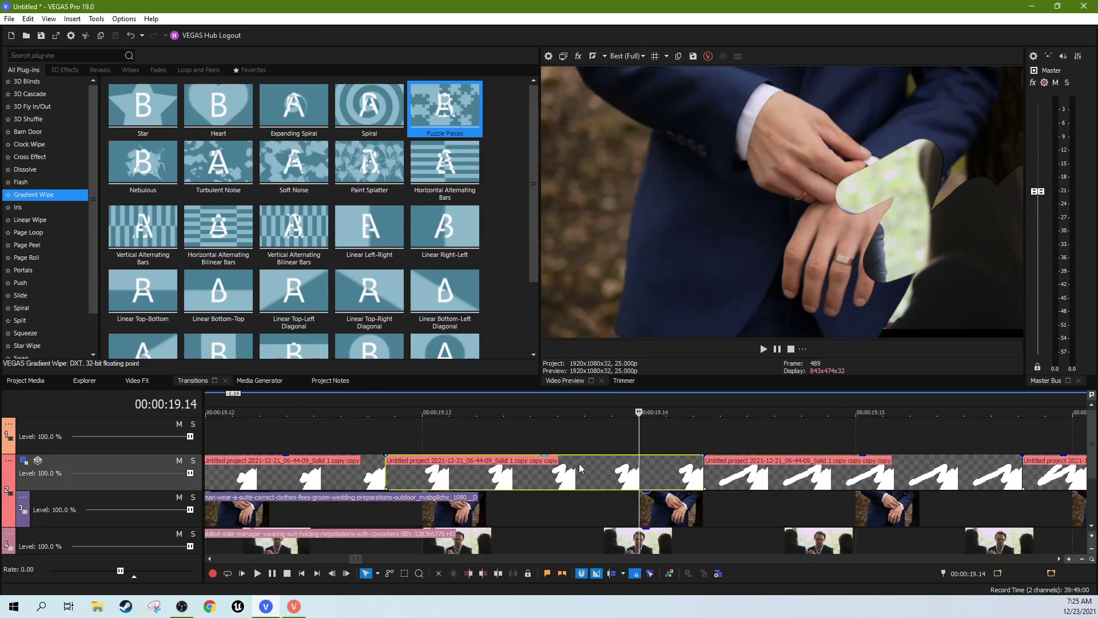
left_click(565, 428)
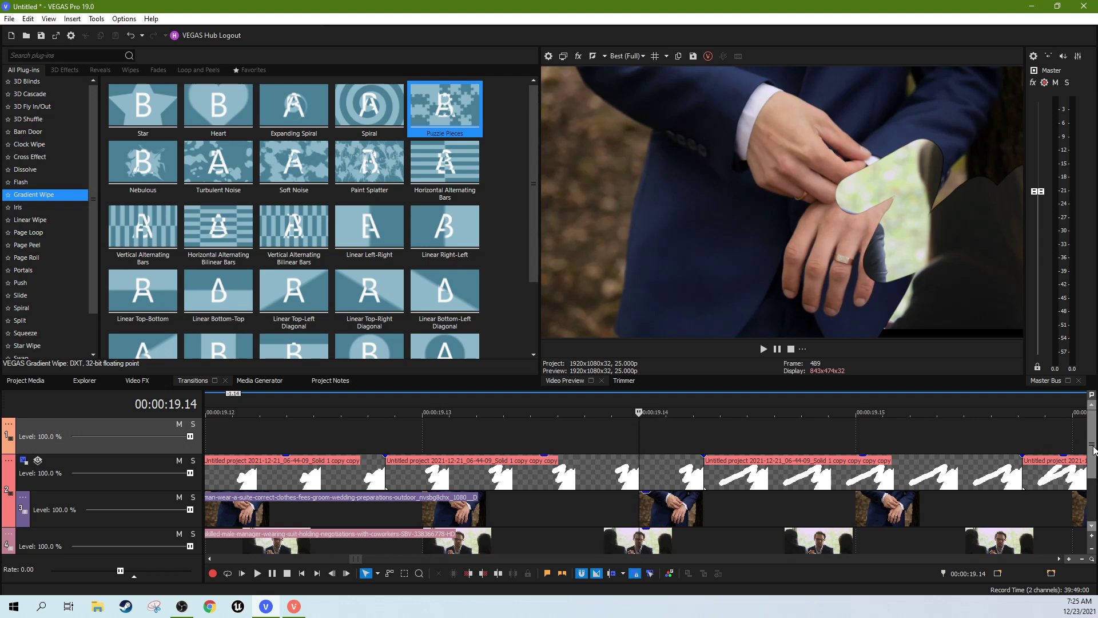
left_click(1091, 525)
left_click(858, 442)
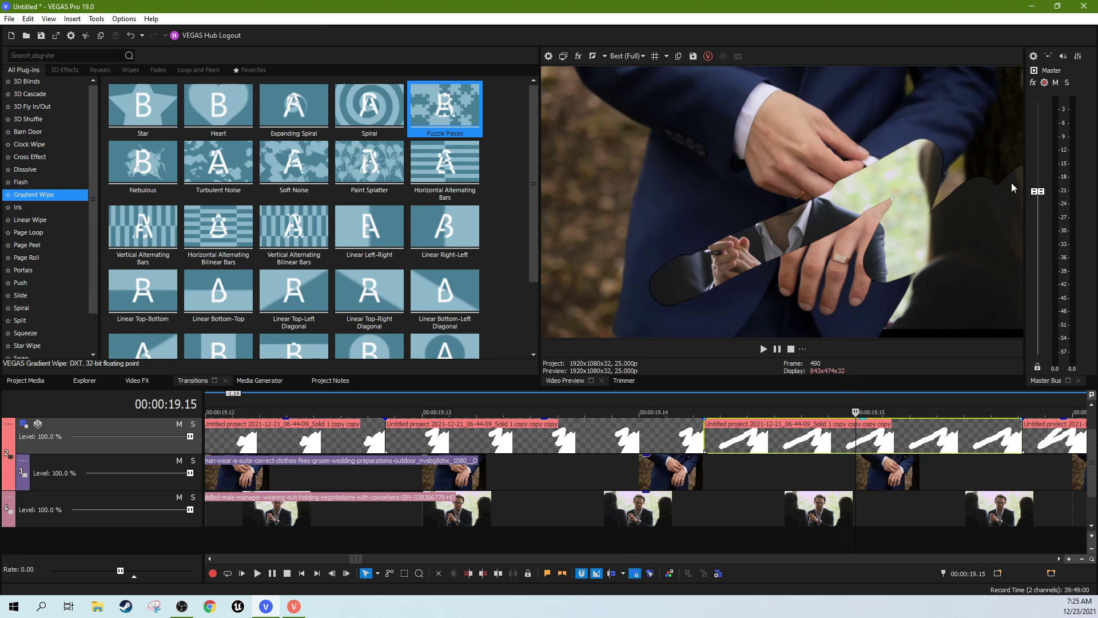
left_click(1032, 7)
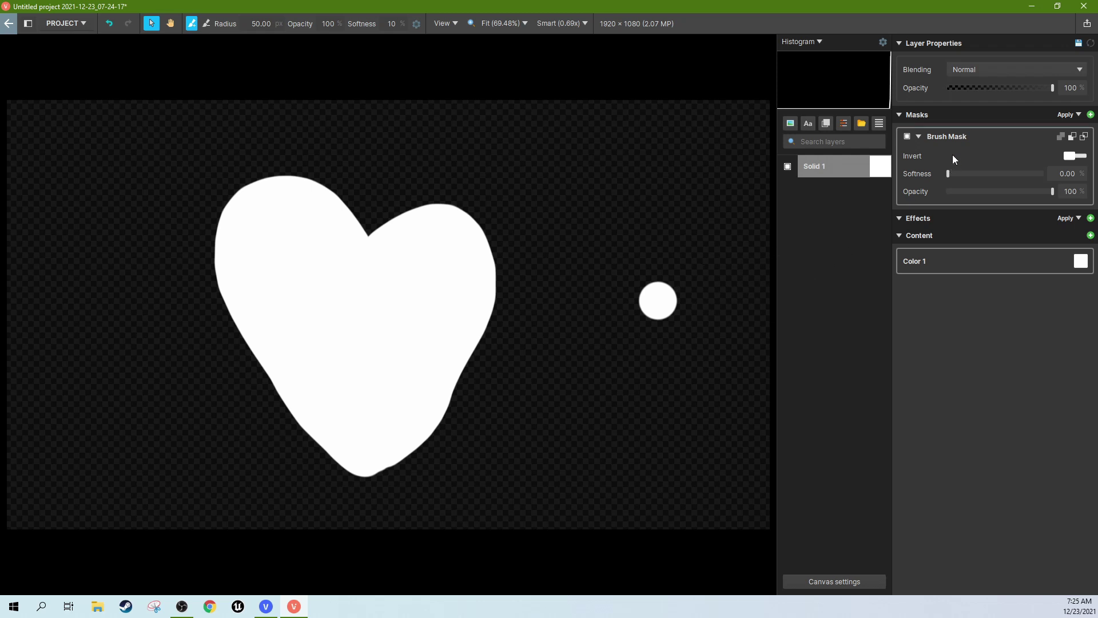
Replace the heart mask with a fresh brush mask showing one white dab top-right
key("Delete")
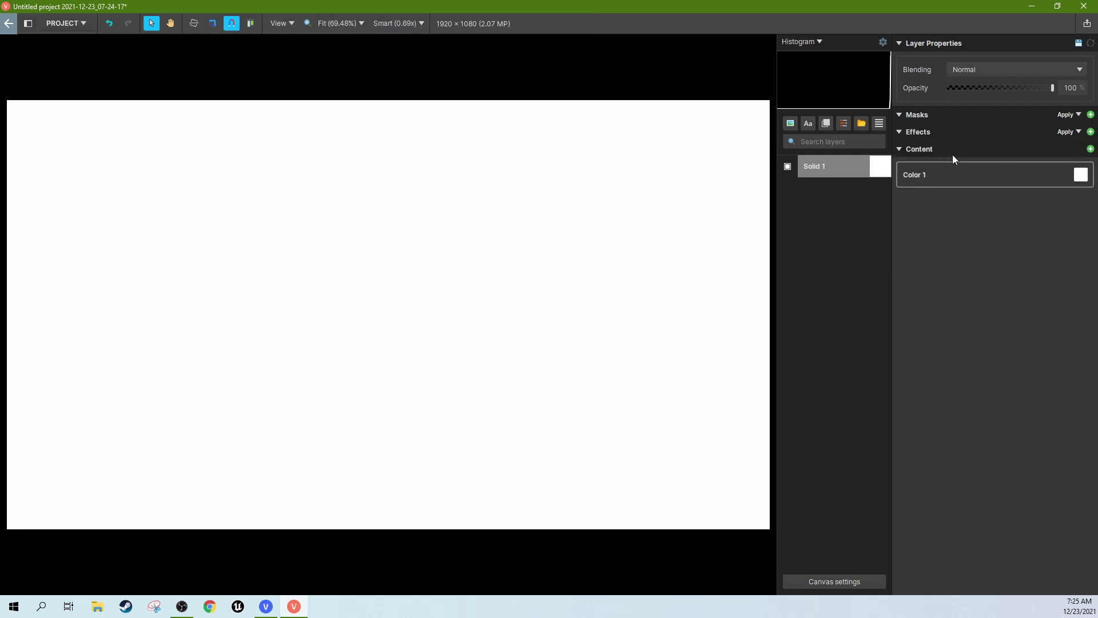
left_click(1090, 115)
left_click(1017, 124)
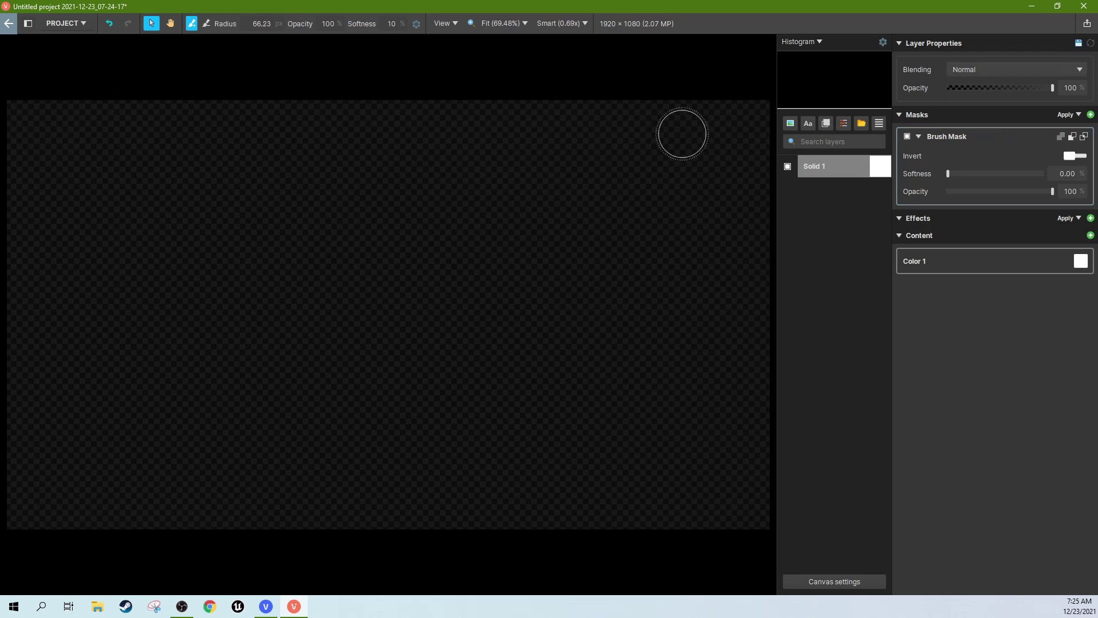
left_click(752, 112)
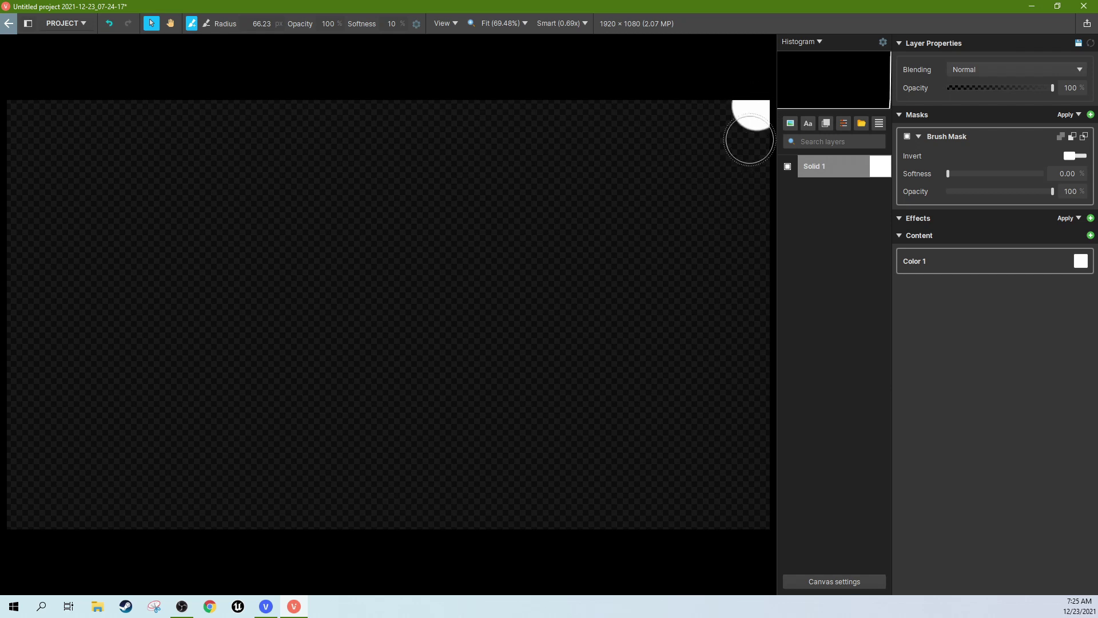
Duplicate Solid 1 and extend the copy's white stroke down the right edge
right_click(815, 166)
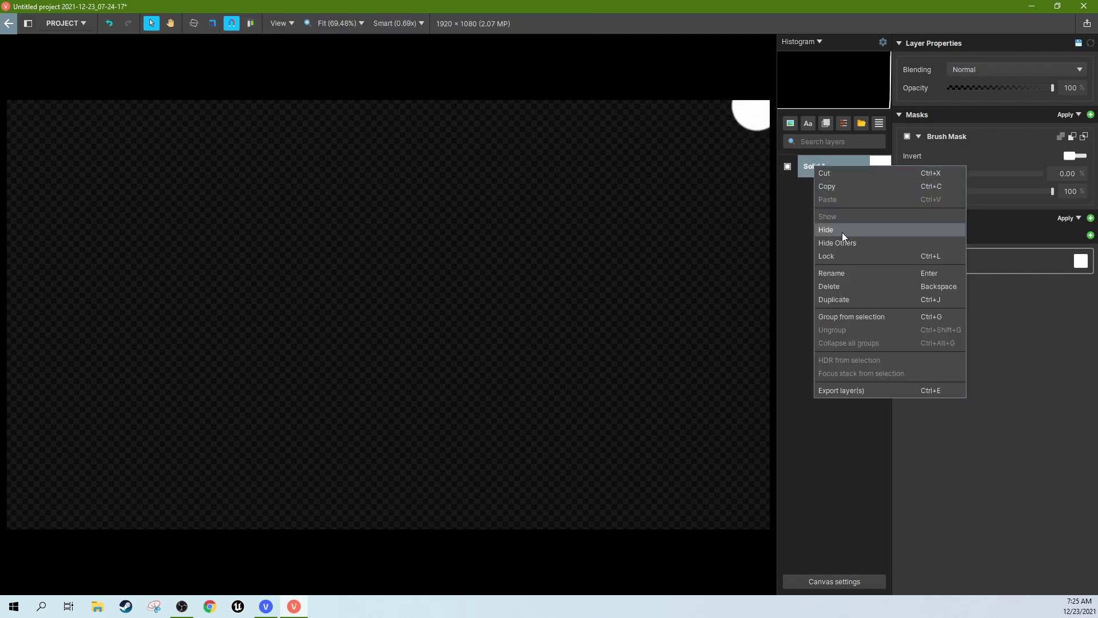
left_click(847, 298)
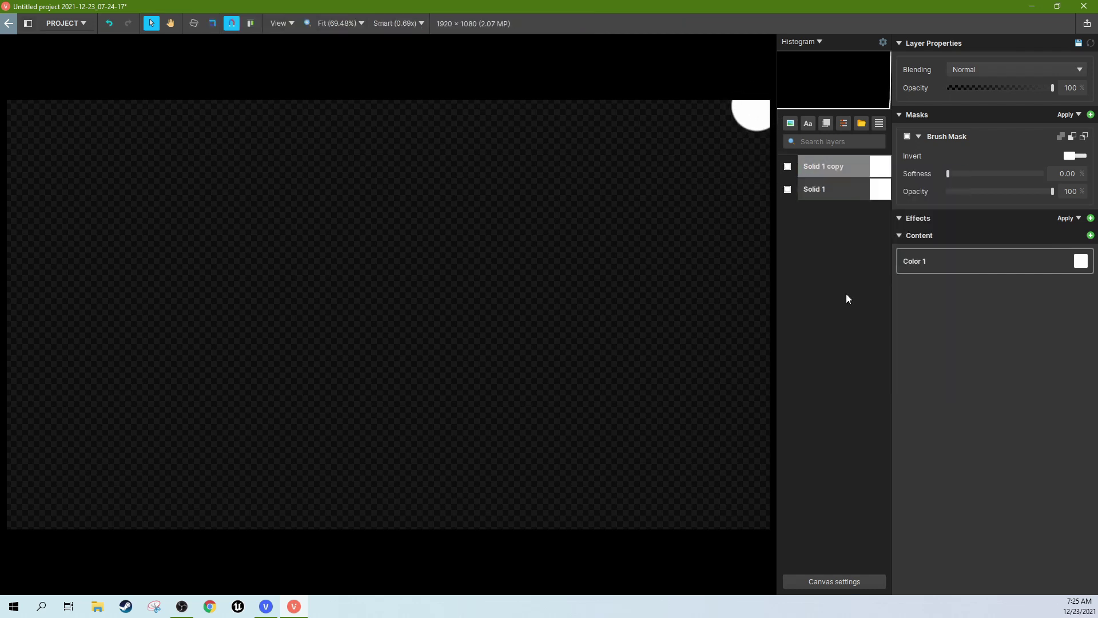
left_click(947, 151)
left_click(755, 141)
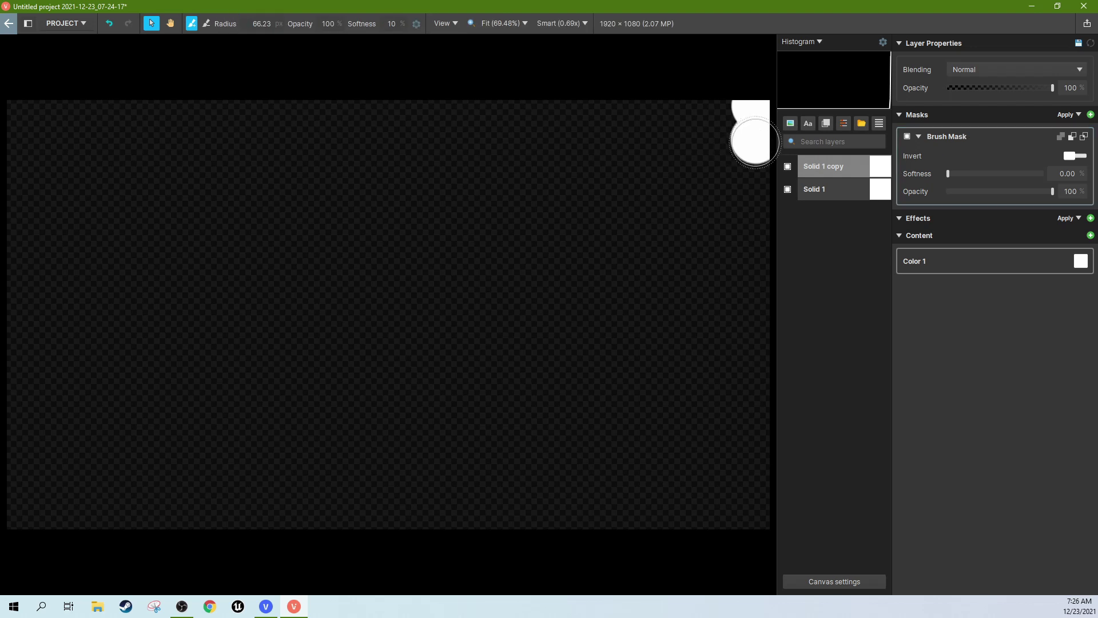
mouse_move(755, 142)
left_mouse_down()
mouse_move(754, 164)
mouse_move(754, 109)
mouse_move(755, 183)
left_mouse_up()
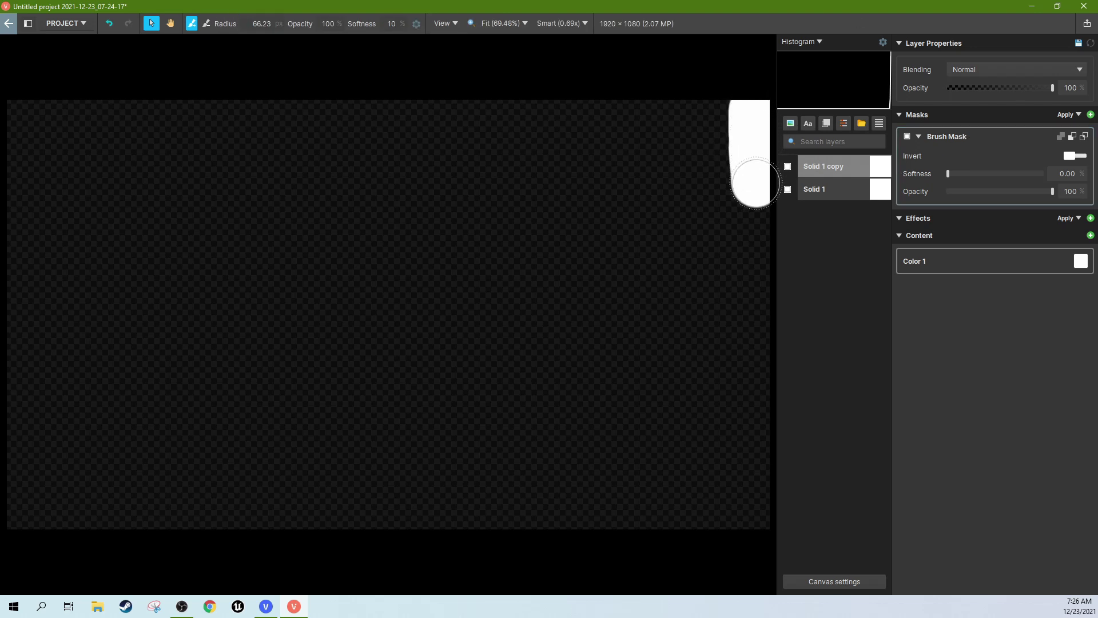
Duplicate the copy layer and paint the white stroke further down the right edge
right_click(969, 142)
left_click(824, 231)
right_click(824, 231)
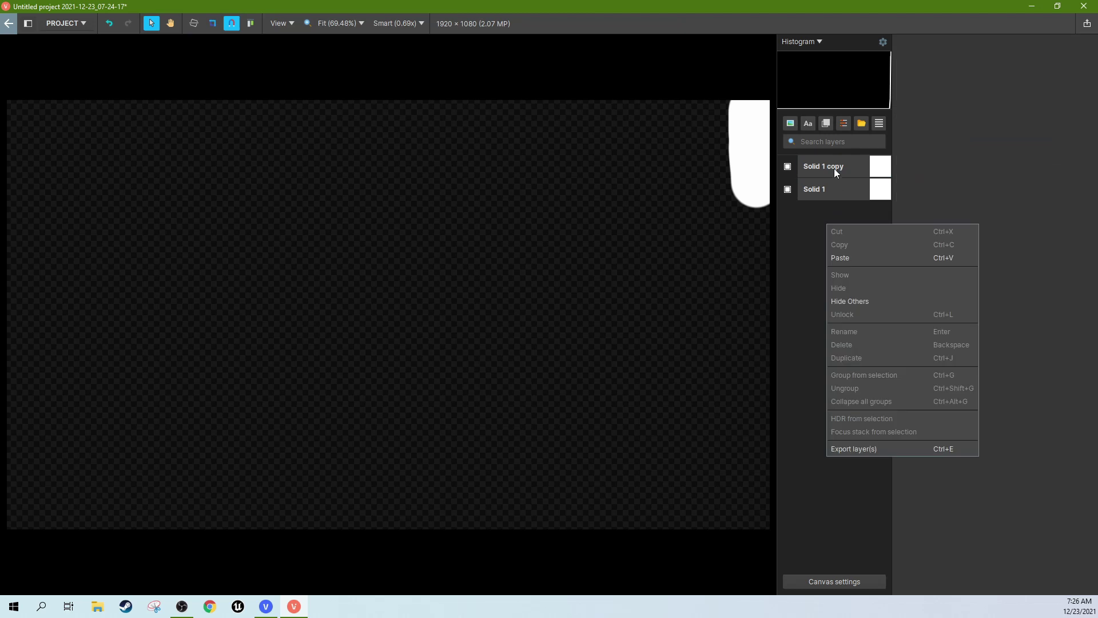
right_click(834, 168)
left_click(874, 298)
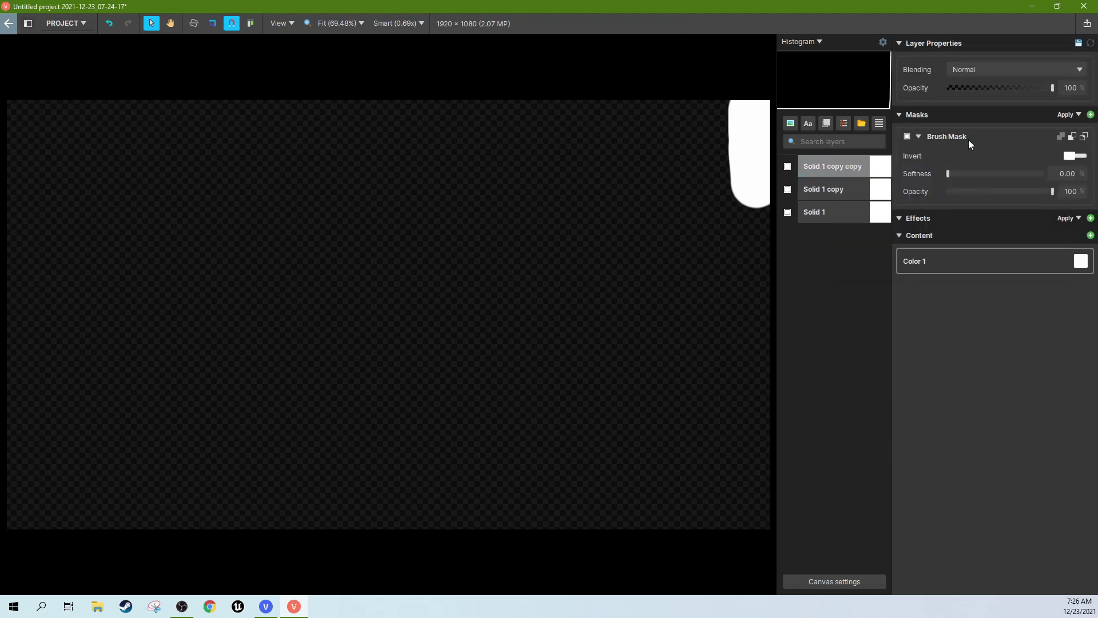
left_click(969, 140)
left_click_drag(747, 208, 755, 366)
On the Solid 1 copy copy layer, paint the white stroke down to the canvas bottom
right_click(951, 143)
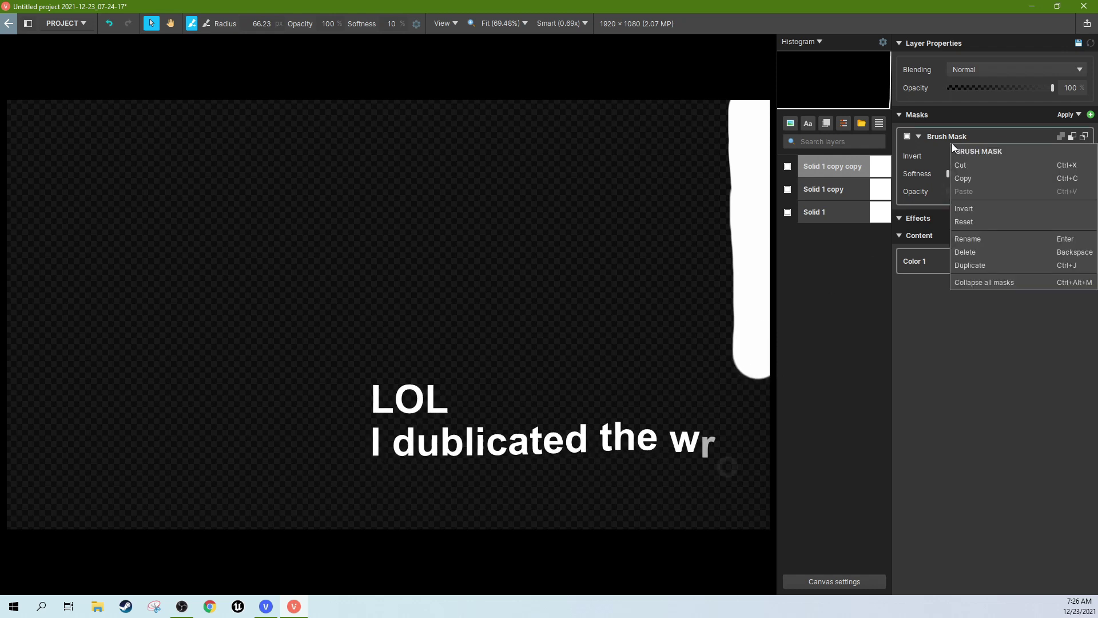
left_click(976, 264)
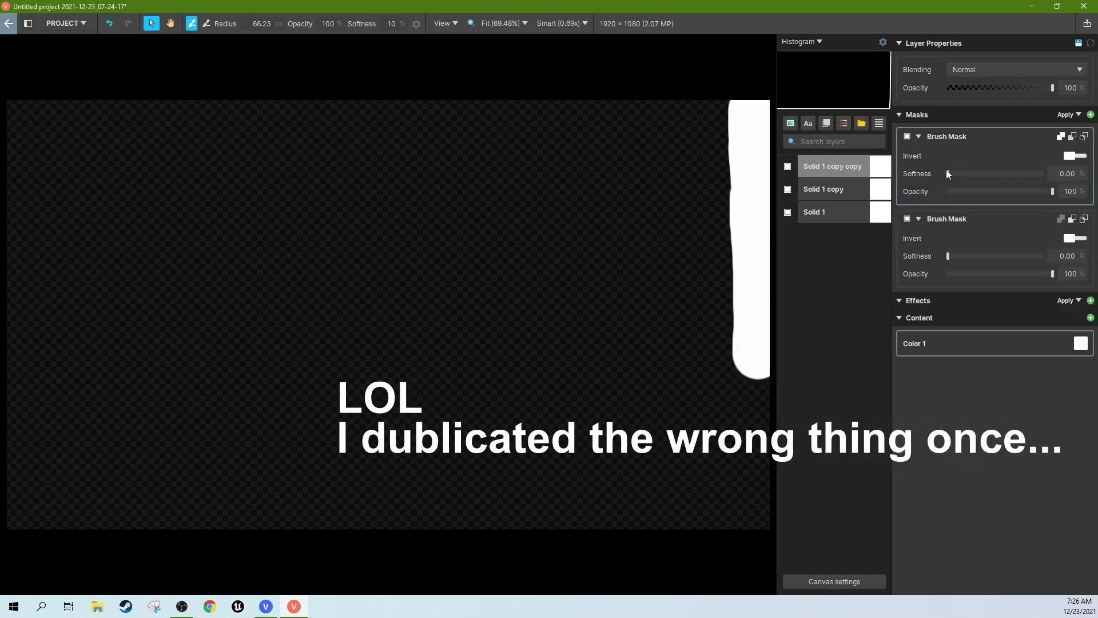
left_click(833, 174)
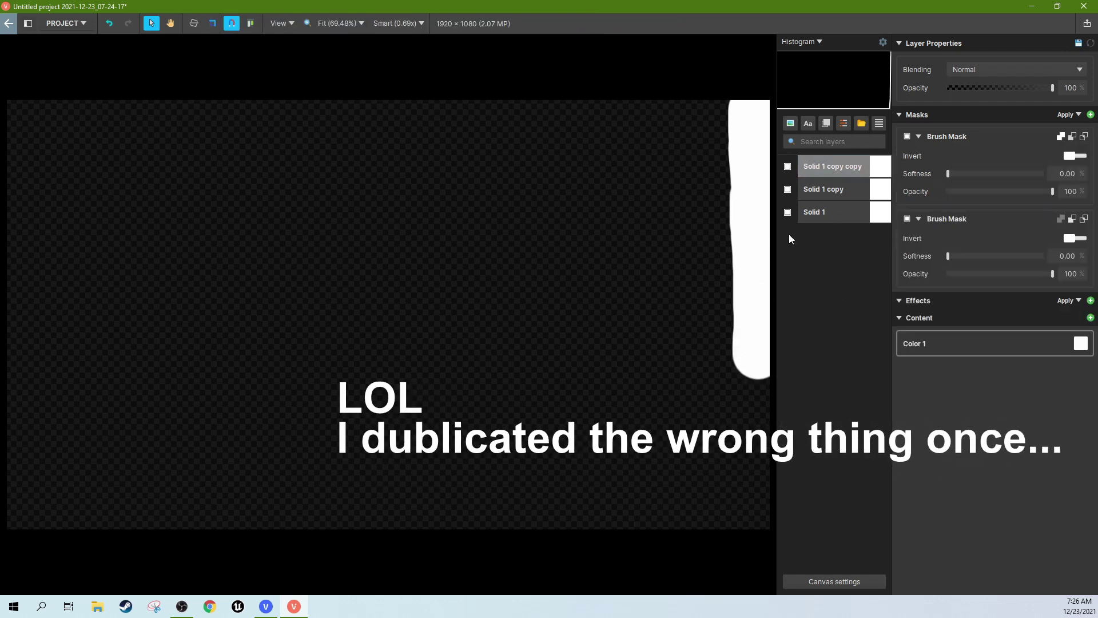
left_click(921, 157)
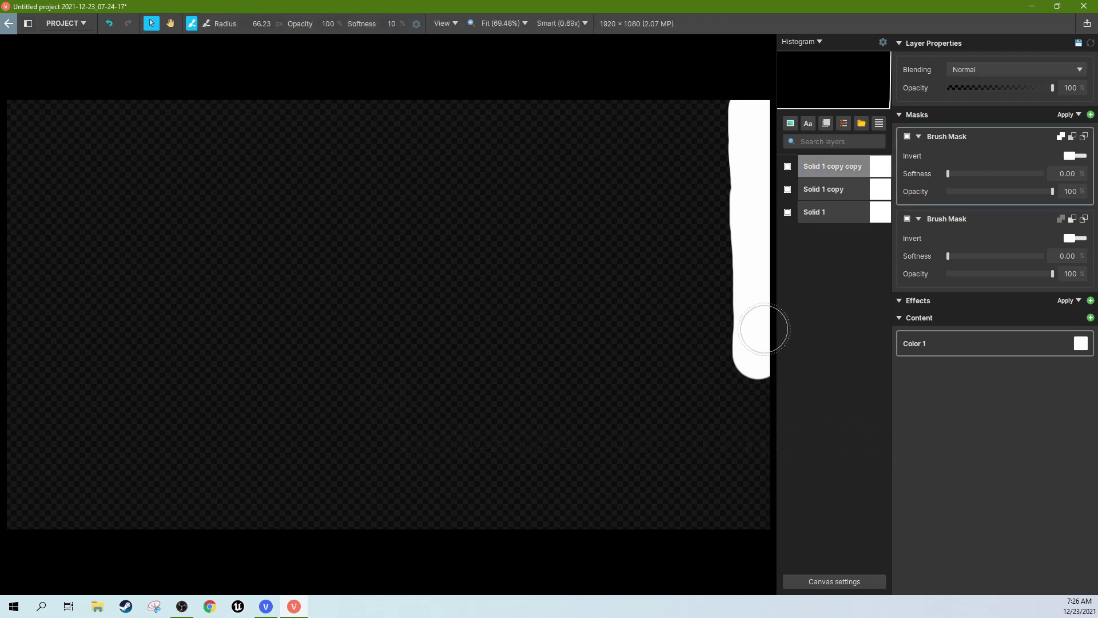
left_click_drag(765, 327, 748, 508)
Duplicate the layer and widen the white area leftward along the lower right
right_click(819, 157)
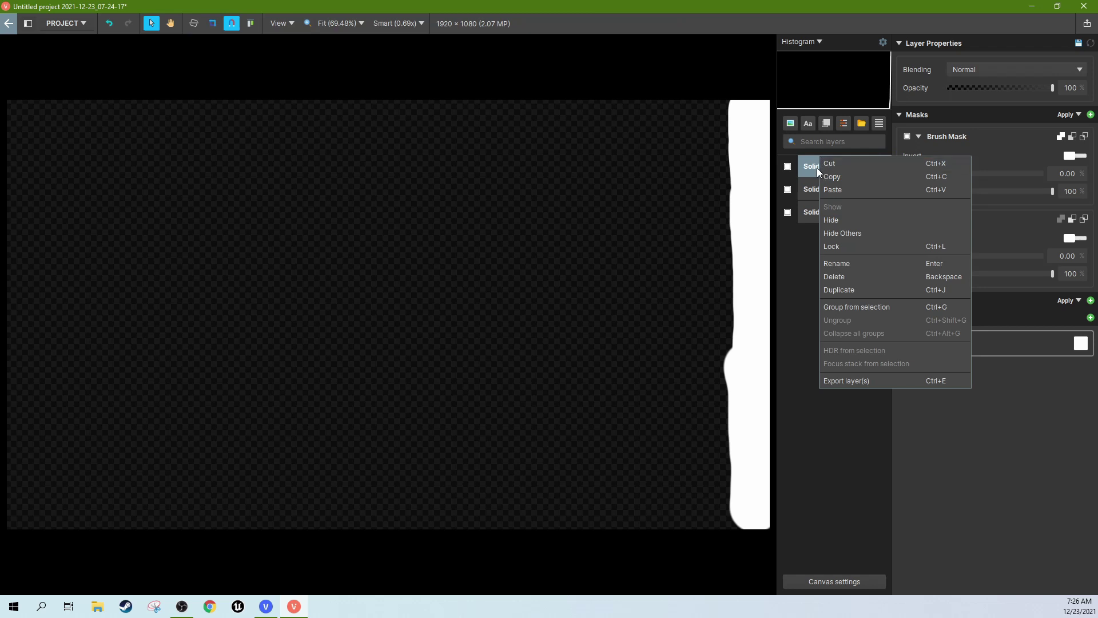
right_click(816, 167)
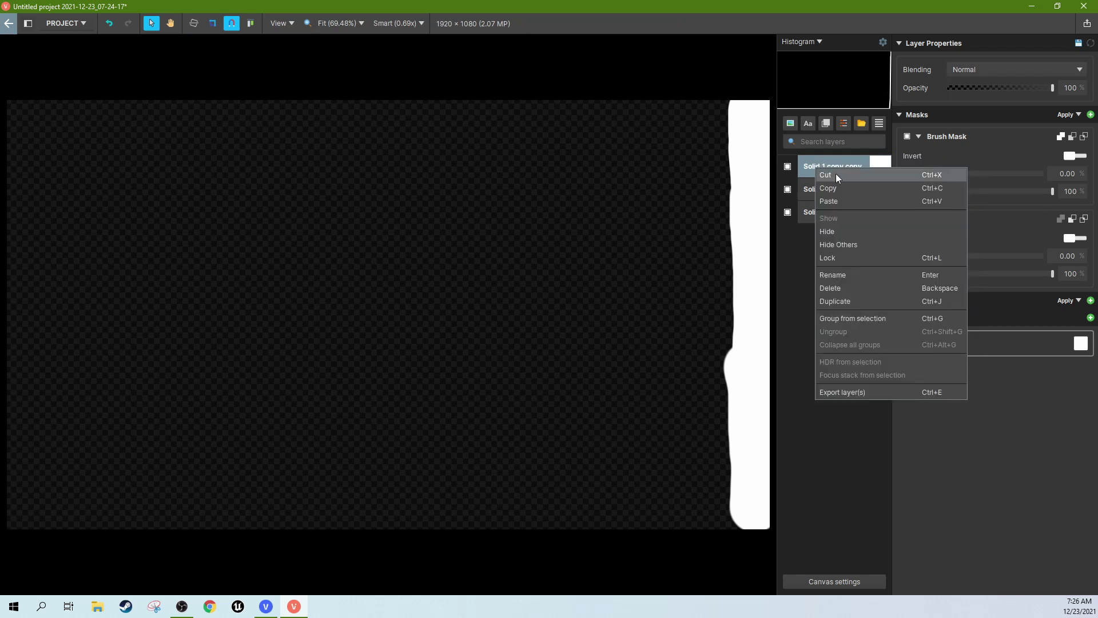
left_click(851, 303)
left_click(946, 146)
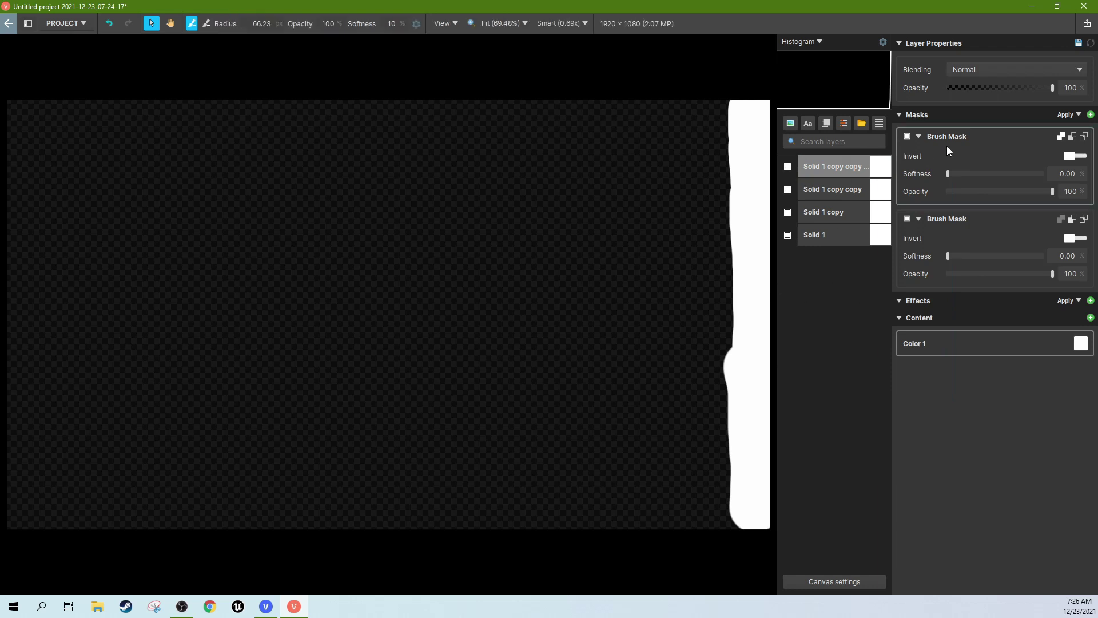
mouse_move(746, 479)
left_mouse_down()
mouse_move(737, 527)
mouse_move(735, 174)
left_mouse_up()
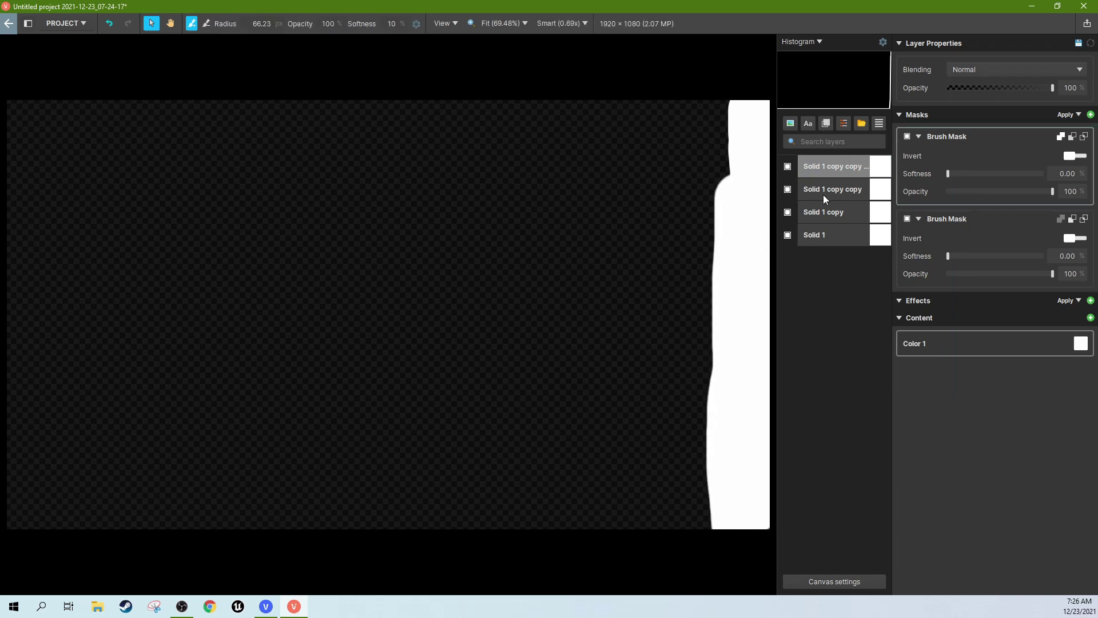
Duplicate the top layer and extend the white area leftward near the top
left_click(855, 167)
right_click(854, 166)
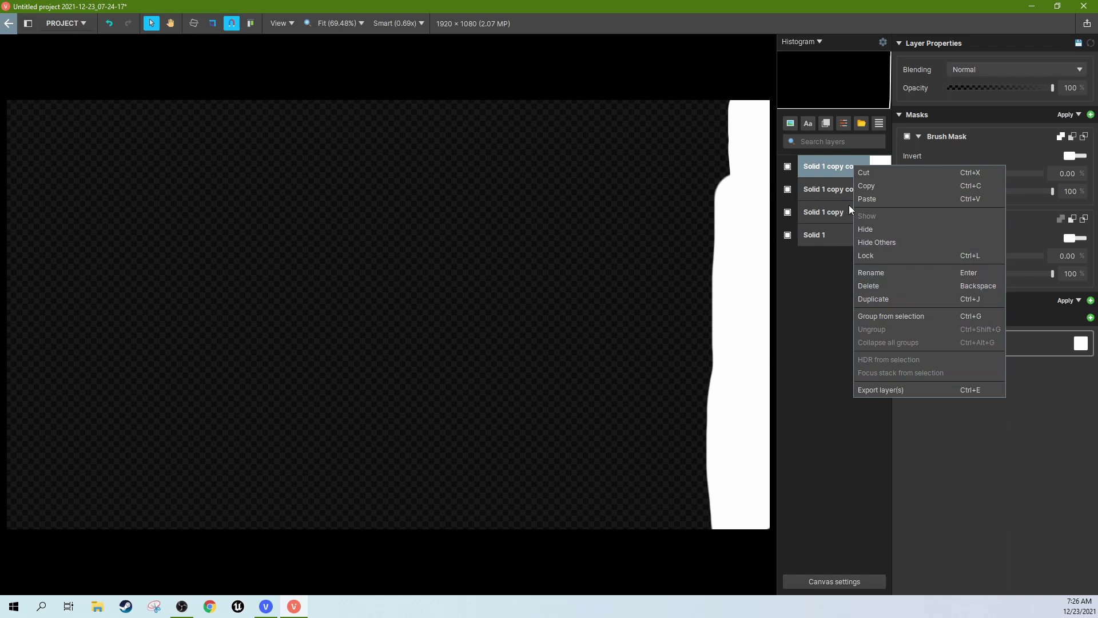
right_click(832, 173)
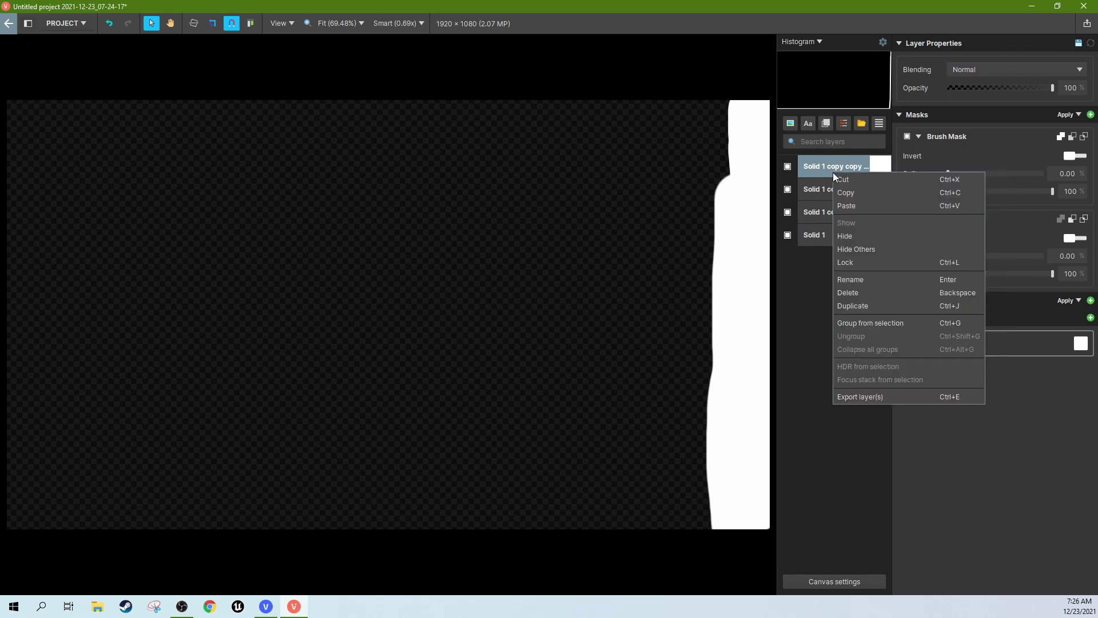
left_click(867, 305)
left_click(956, 150)
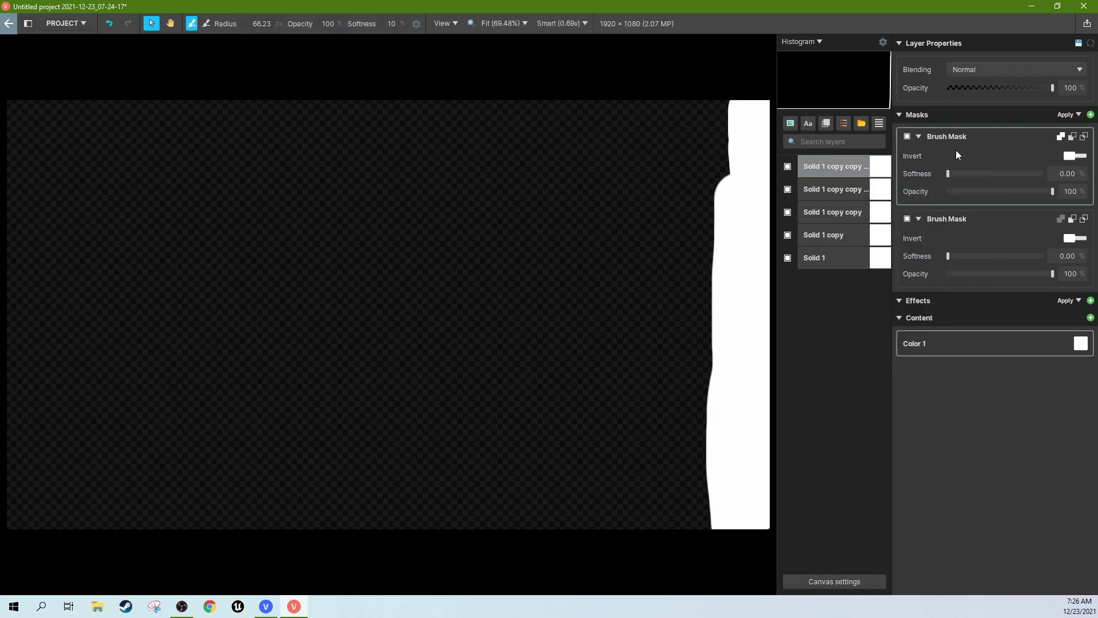
mouse_move(741, 189)
left_mouse_down()
mouse_move(721, 99)
mouse_move(712, 118)
mouse_move(719, 203)
left_mouse_up()
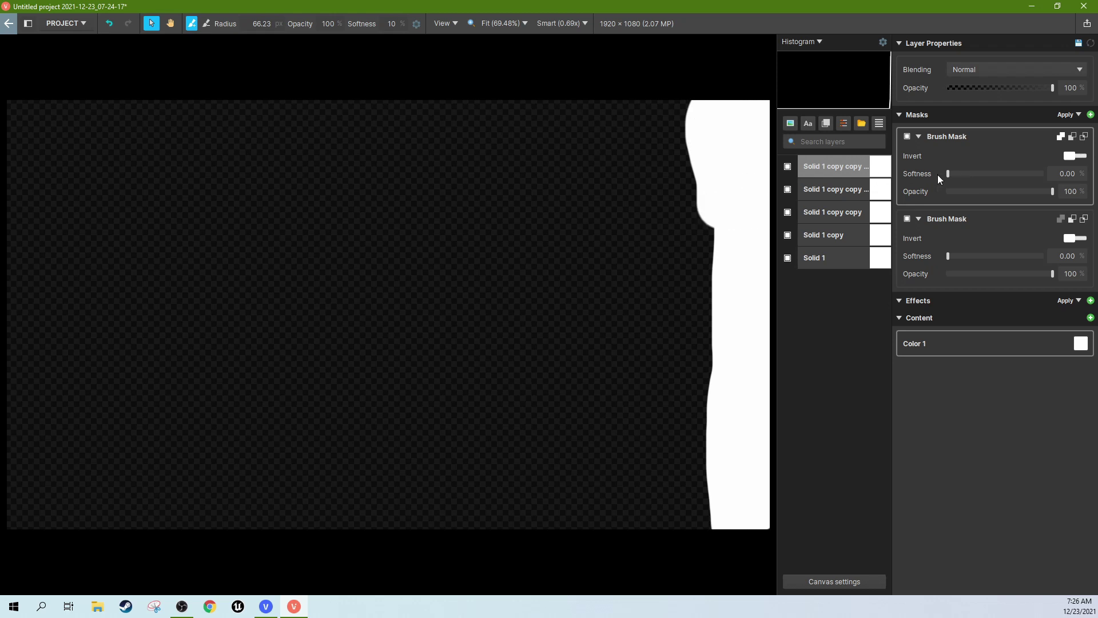
Push the white shape's left edge further left and lower on a new duplicate
right_click(839, 173)
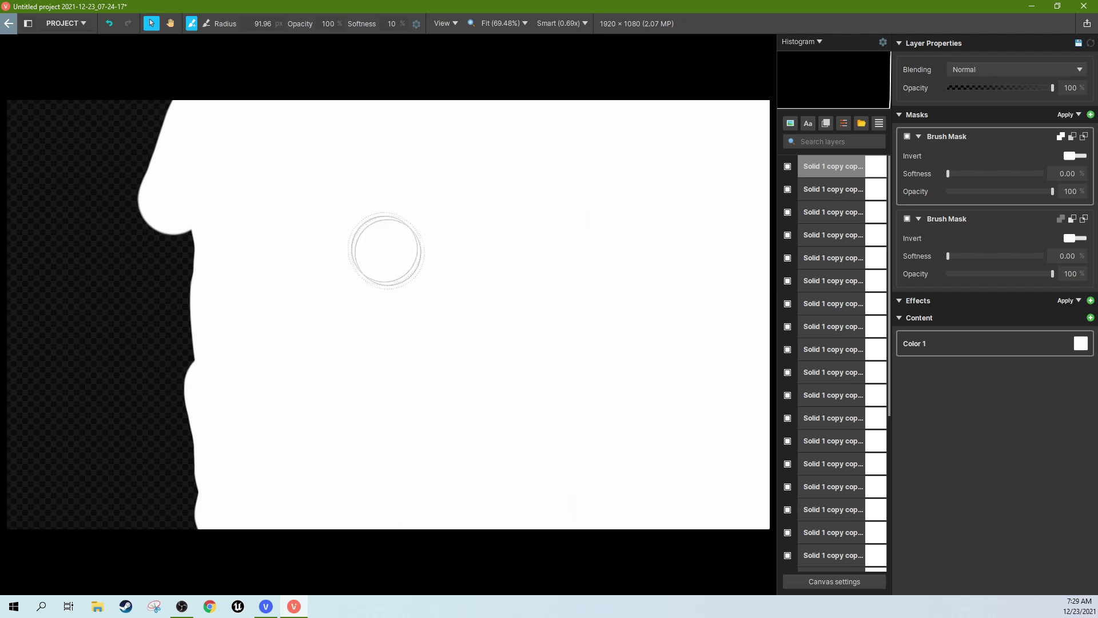
mouse_move(182, 209)
left_mouse_down()
mouse_move(180, 250)
mouse_move(155, 214)
mouse_move(175, 153)
mouse_move(170, 84)
mouse_move(185, 192)
mouse_move(183, 209)
mouse_move(169, 201)
mouse_move(184, 226)
left_mouse_up()
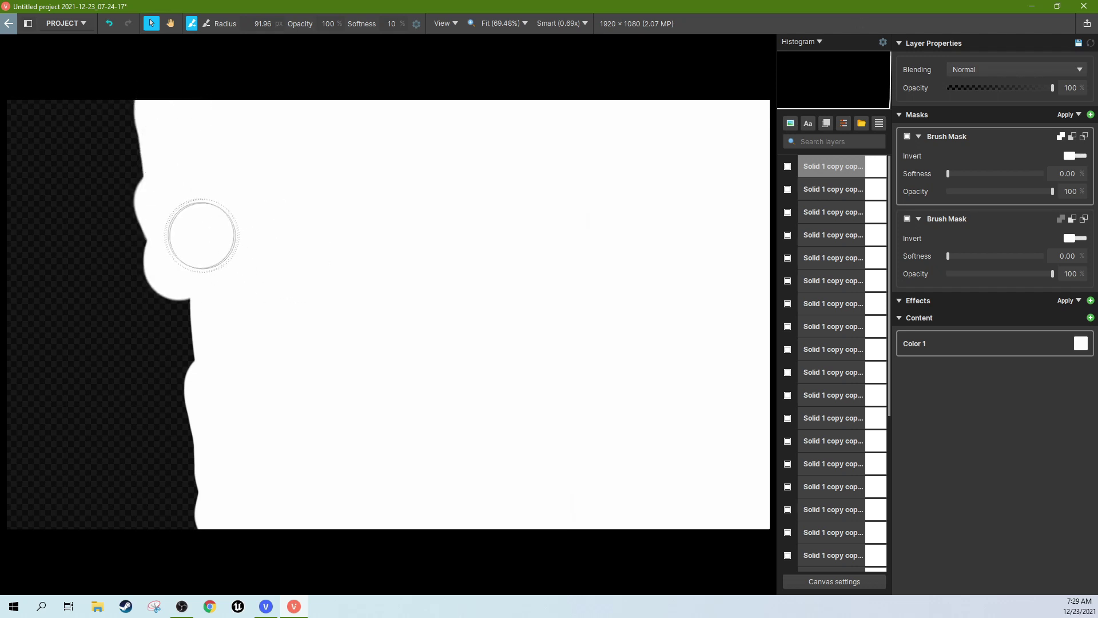
right_click(826, 172)
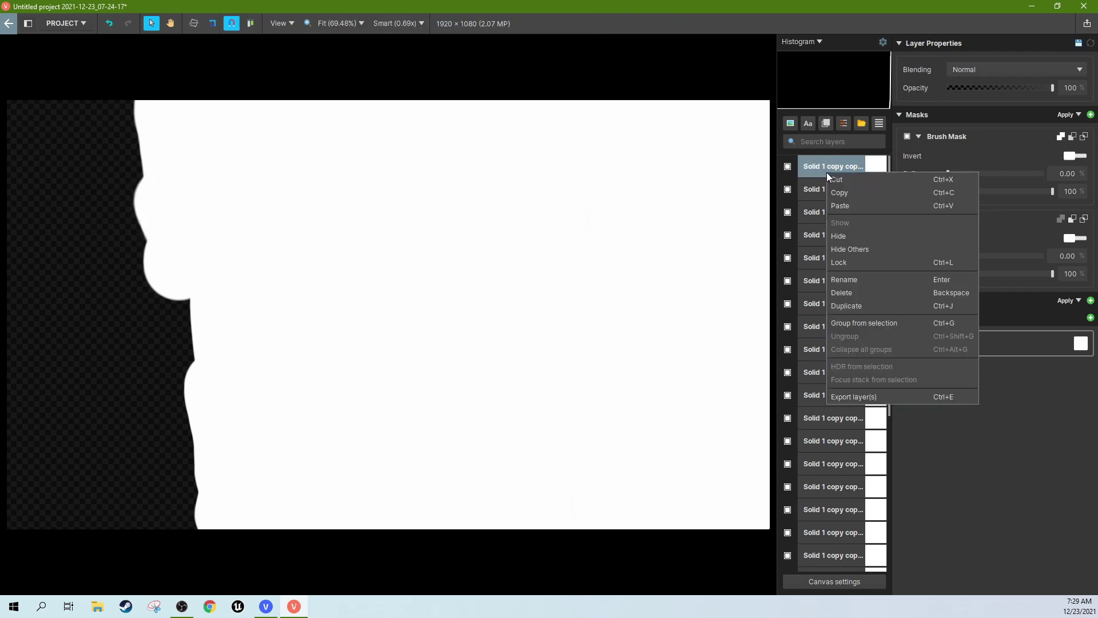
left_click(859, 303)
left_click(960, 148)
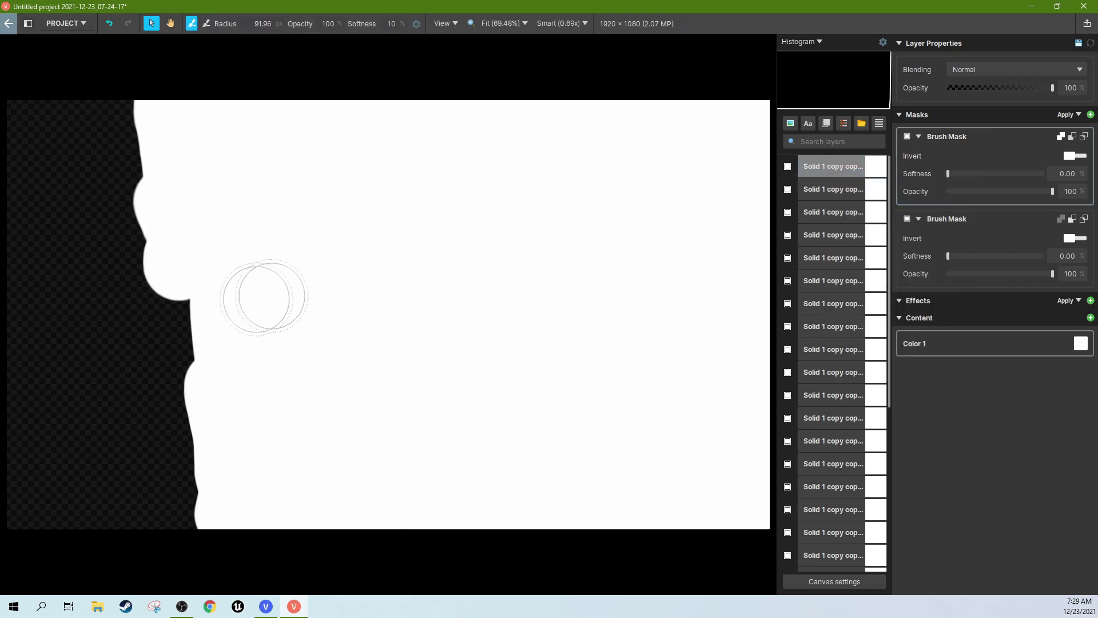
left_click_drag(157, 252, 177, 406)
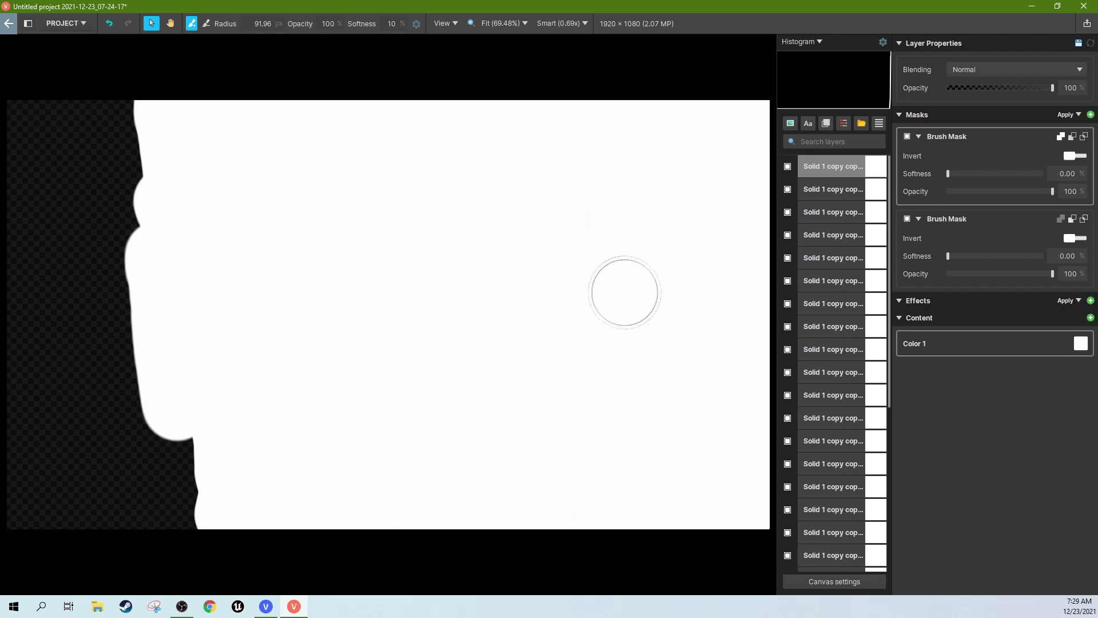
Duplicate the top layer again and paint its mask's lower-left edge white
right_click(842, 166)
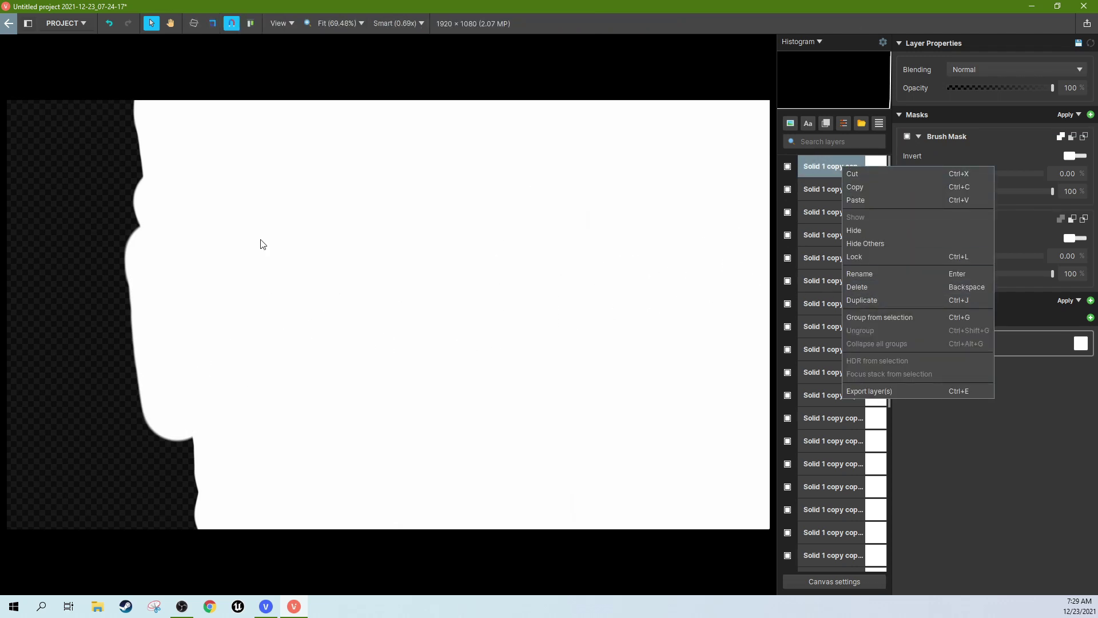
right_click(821, 170)
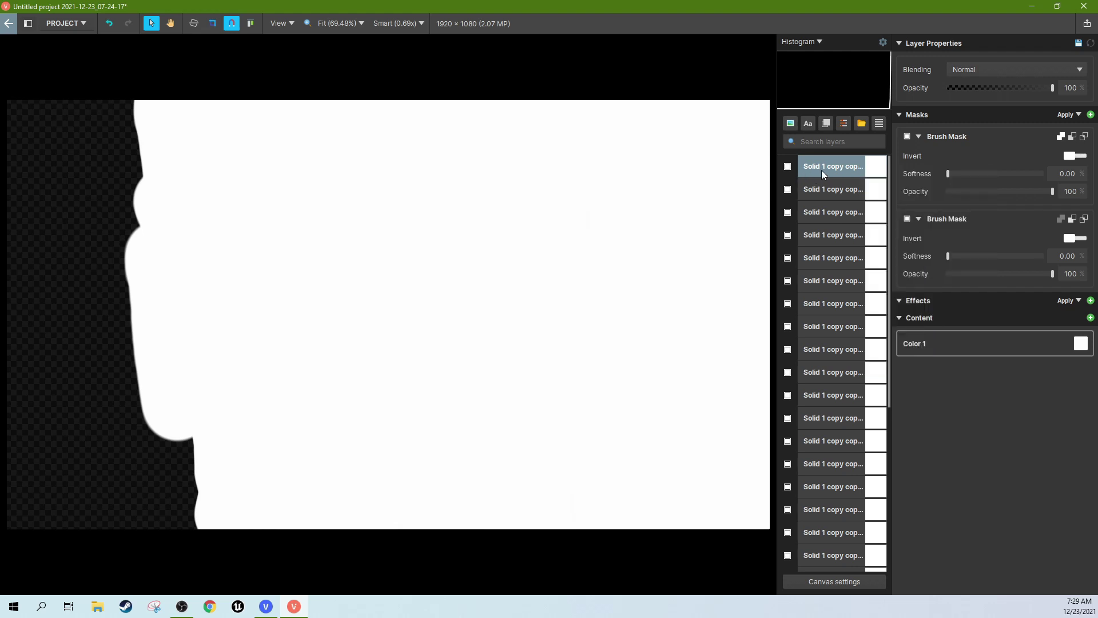
right_click(821, 170)
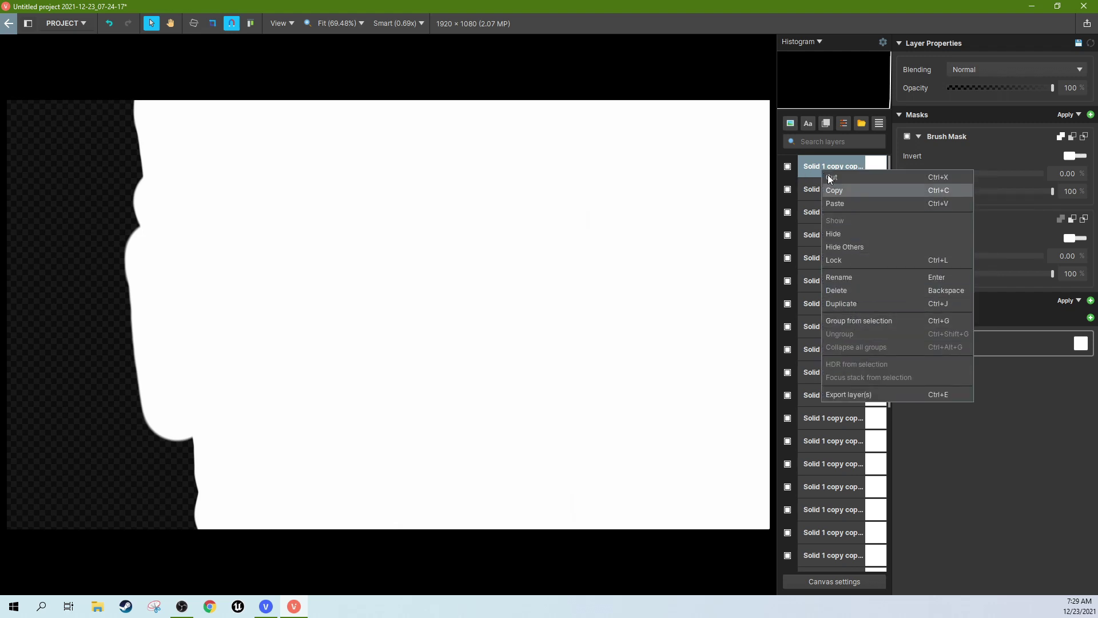
right_click(810, 163)
right_click(810, 163)
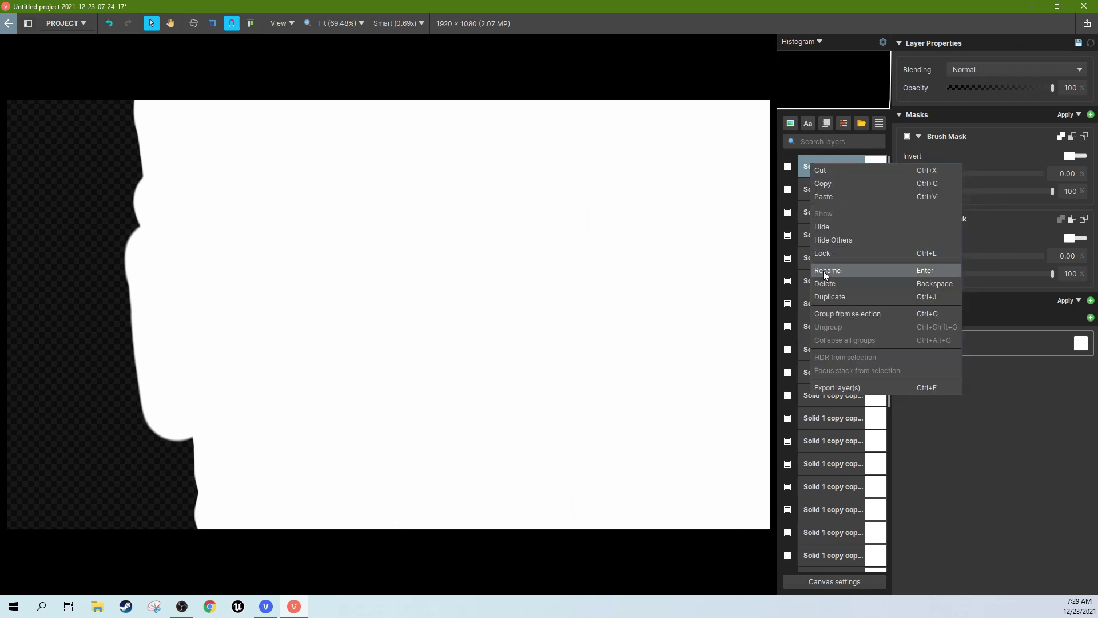
right_click(804, 169)
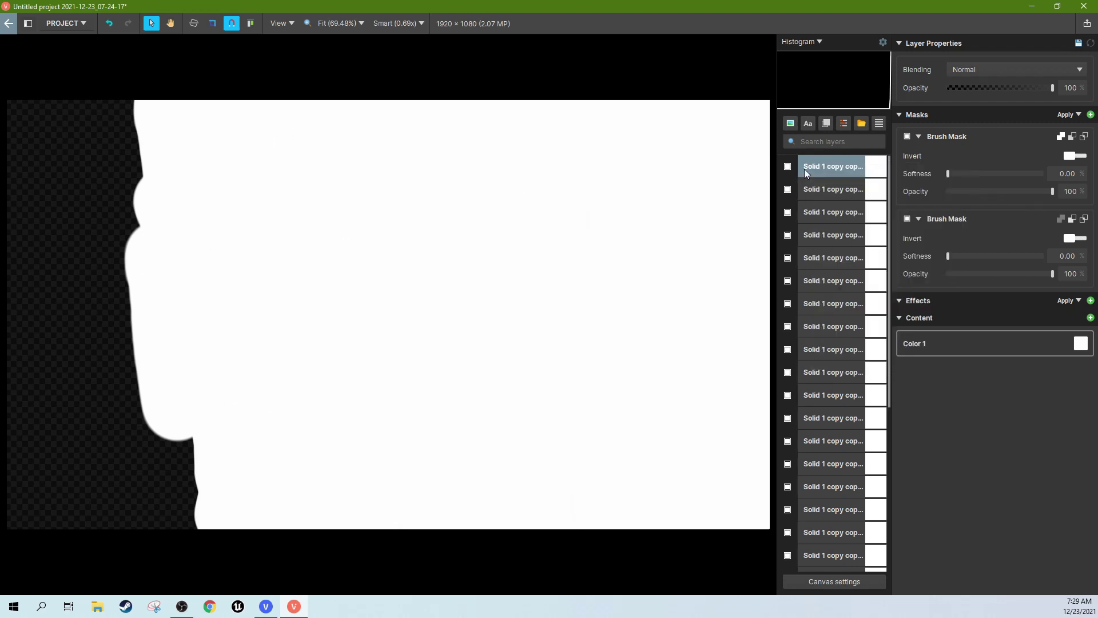
right_click(804, 170)
left_click(840, 304)
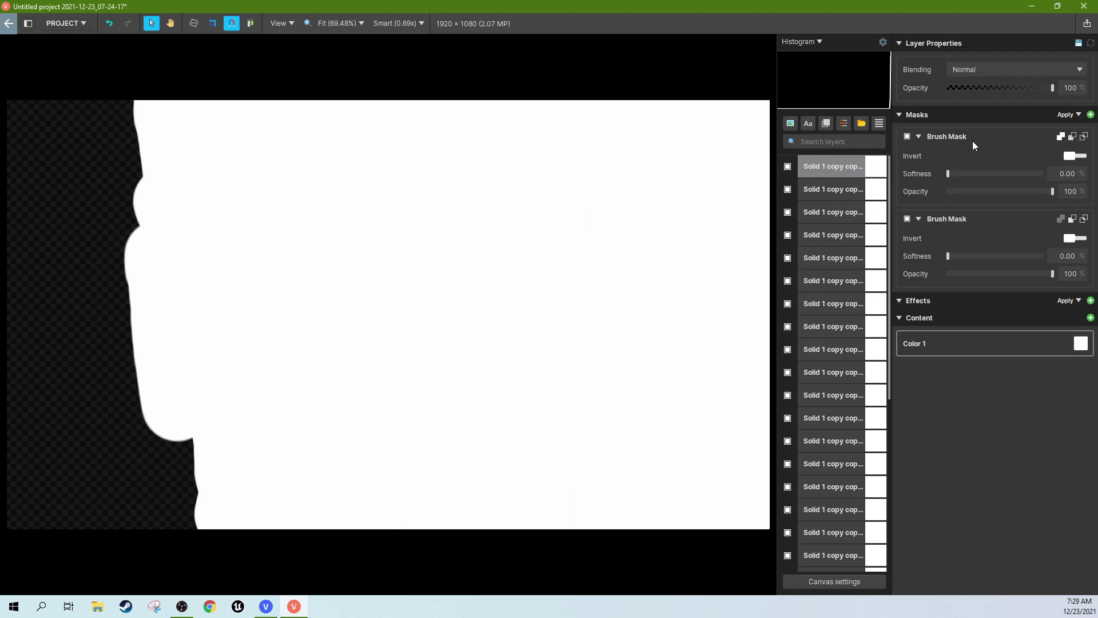
left_click(972, 141)
mouse_move(191, 392)
left_mouse_down()
mouse_move(155, 495)
mouse_move(176, 499)
mouse_move(118, 448)
mouse_move(196, 338)
left_mouse_up()
On two more duplicates, extend the white region up the left edge to the top
right_click(829, 170)
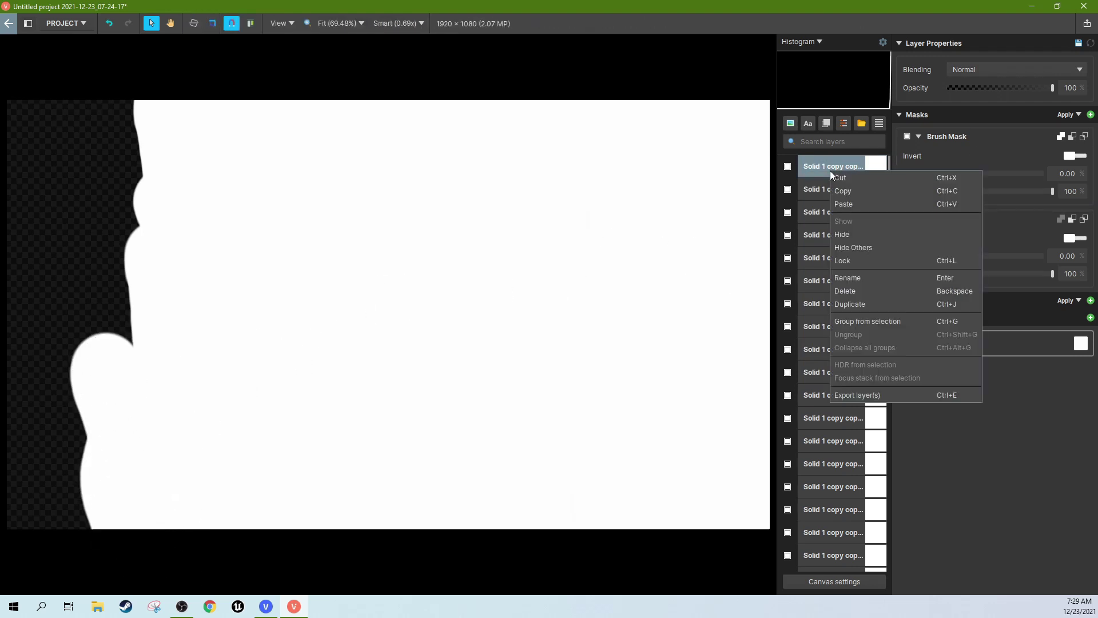
left_click(858, 289)
left_click(954, 140)
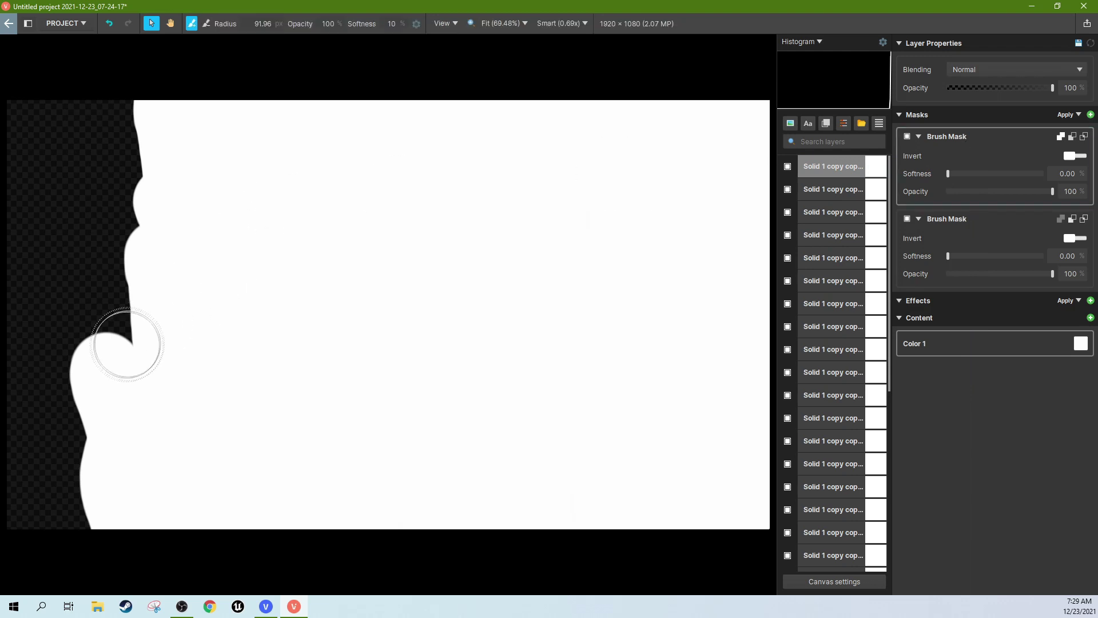
mouse_move(128, 344)
left_mouse_down()
mouse_move(118, 307)
mouse_move(143, 257)
left_mouse_up()
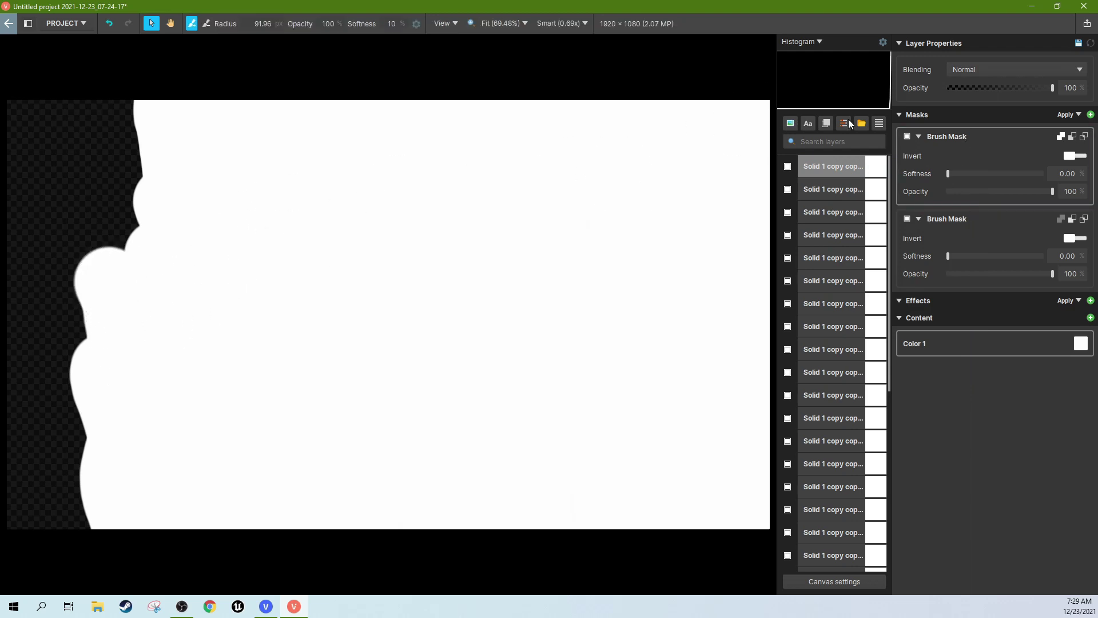
right_click(839, 161)
left_click(877, 295)
left_click(949, 139)
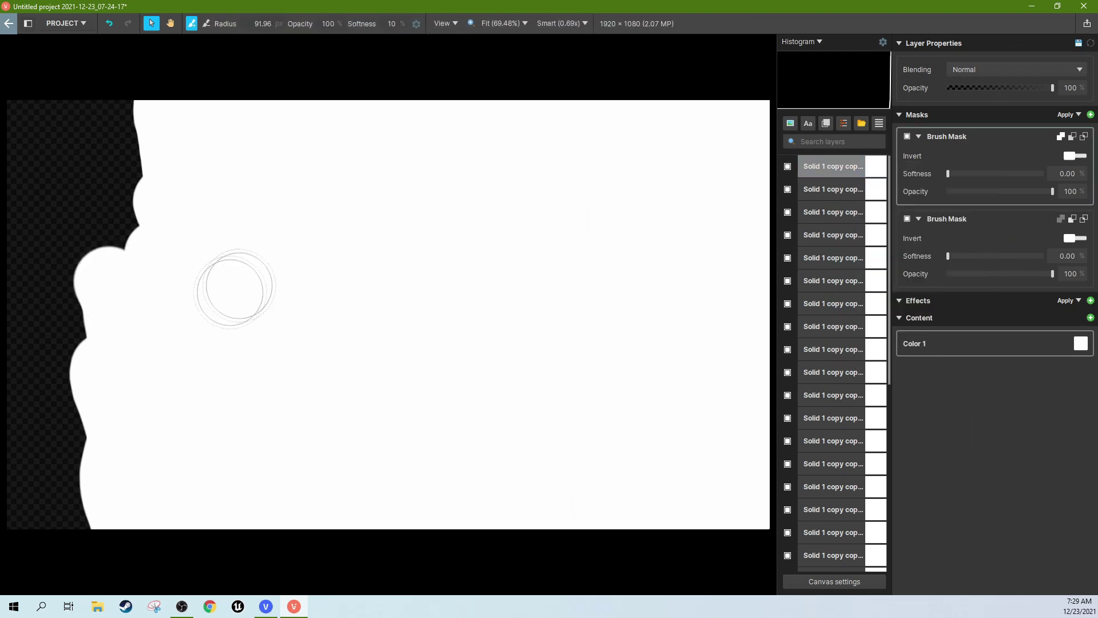
mouse_move(139, 309)
left_mouse_down()
mouse_move(116, 254)
mouse_move(111, 125)
mouse_move(66, 118)
left_mouse_up()
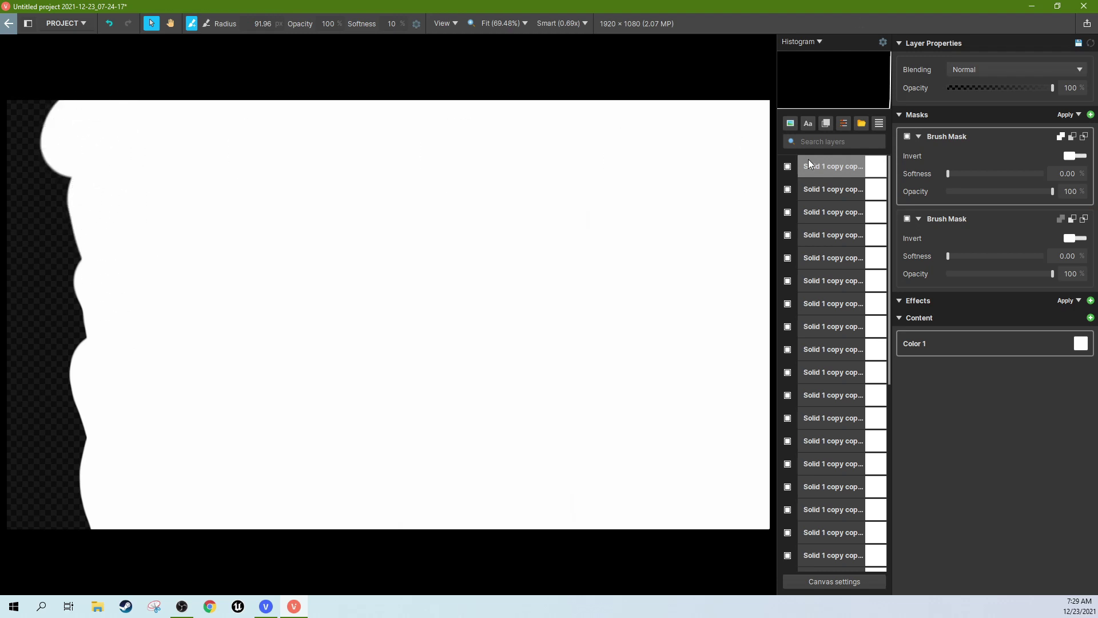
On two final duplicates, paint the remaining left strip so the canvas is fully white
right_click(825, 172)
left_click(868, 307)
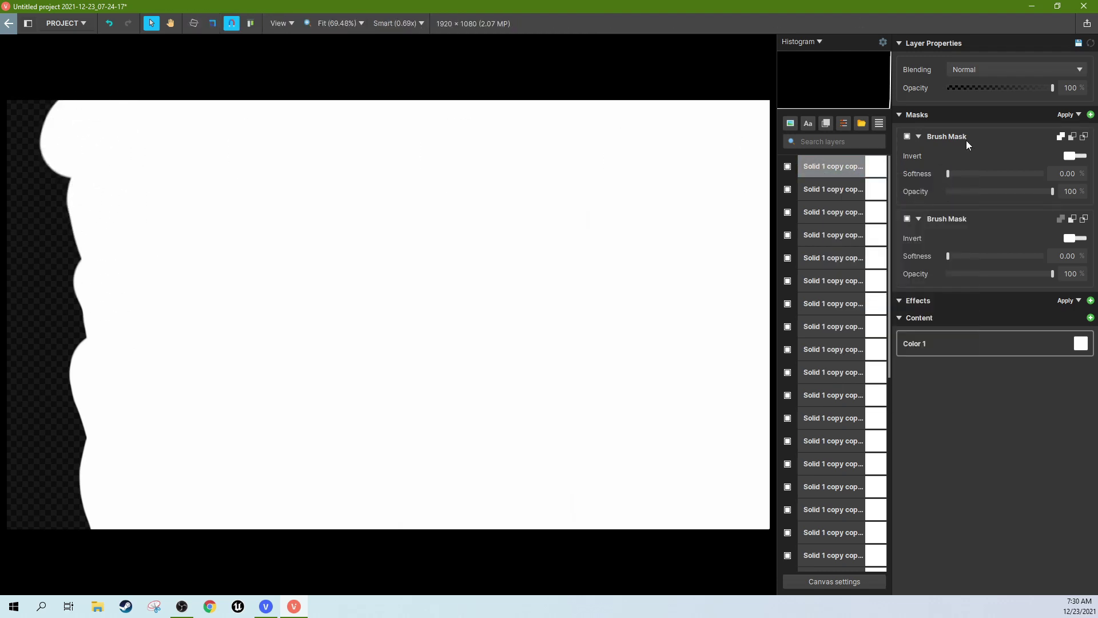
left_click(966, 139)
mouse_move(69, 191)
left_mouse_down()
mouse_move(68, 223)
mouse_move(86, 395)
left_mouse_up()
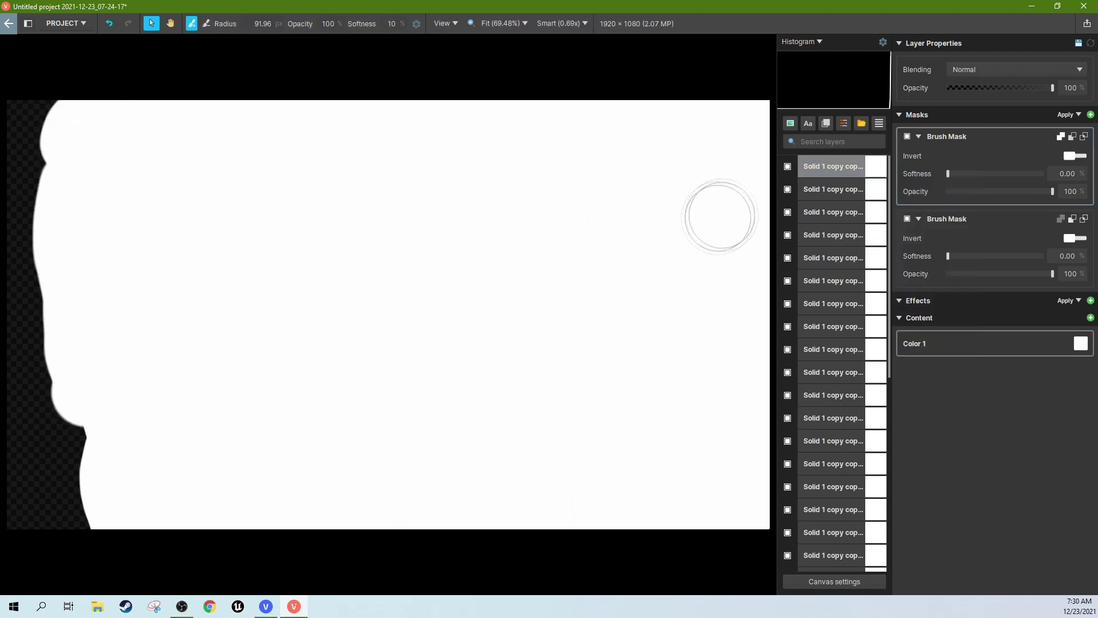
right_click(815, 167)
left_click(845, 301)
left_click(983, 156)
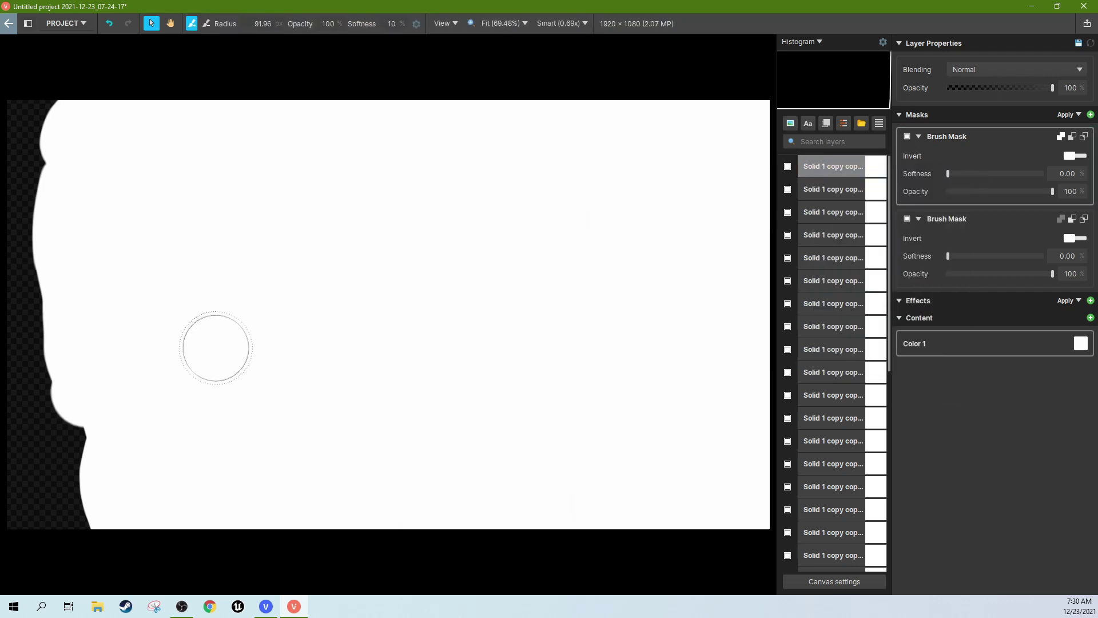
mouse_move(87, 412)
left_mouse_down()
mouse_move(52, 530)
mouse_move(39, 483)
mouse_move(69, 363)
left_mouse_up()
left_click_drag(51, 441, 34, 137)
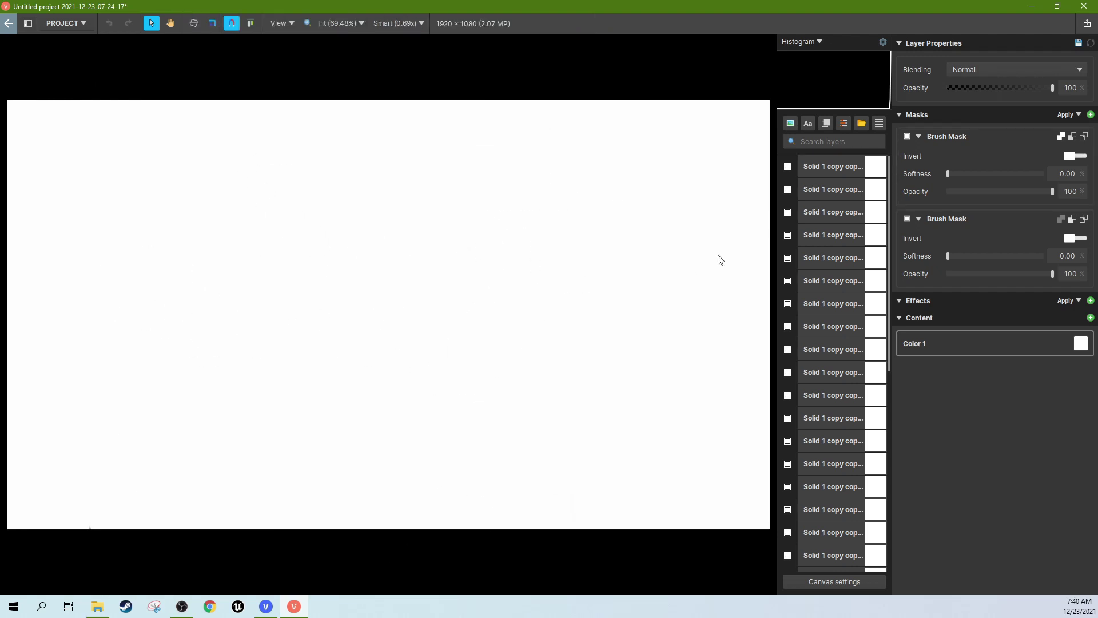
Set up a layer export as PNG 8 bit with Export mode All (individually)
left_click(817, 172)
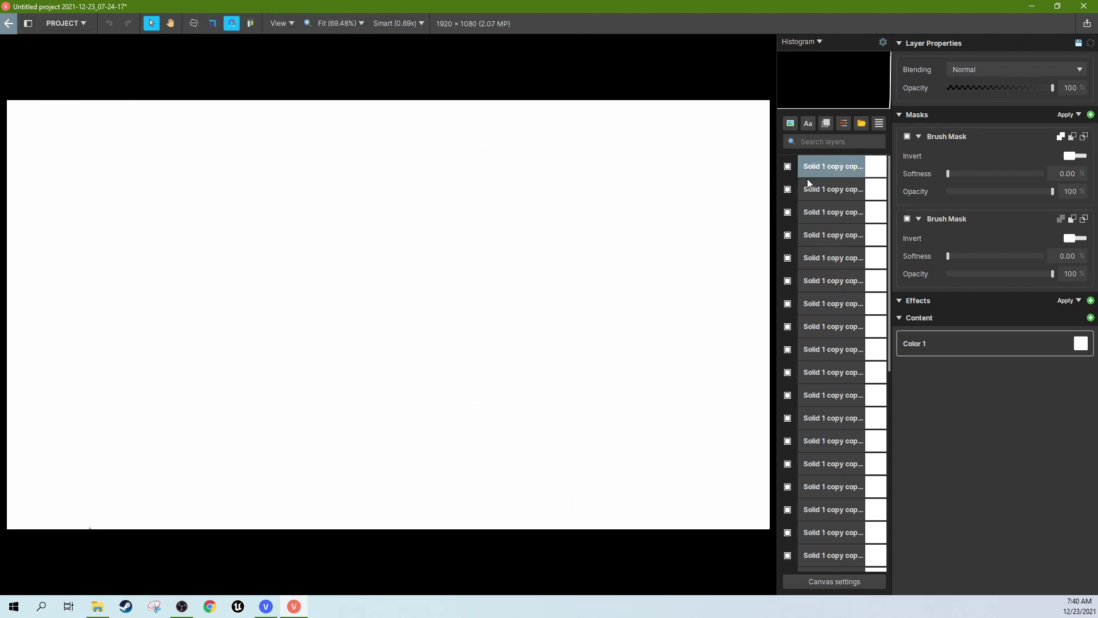
right_click(829, 171)
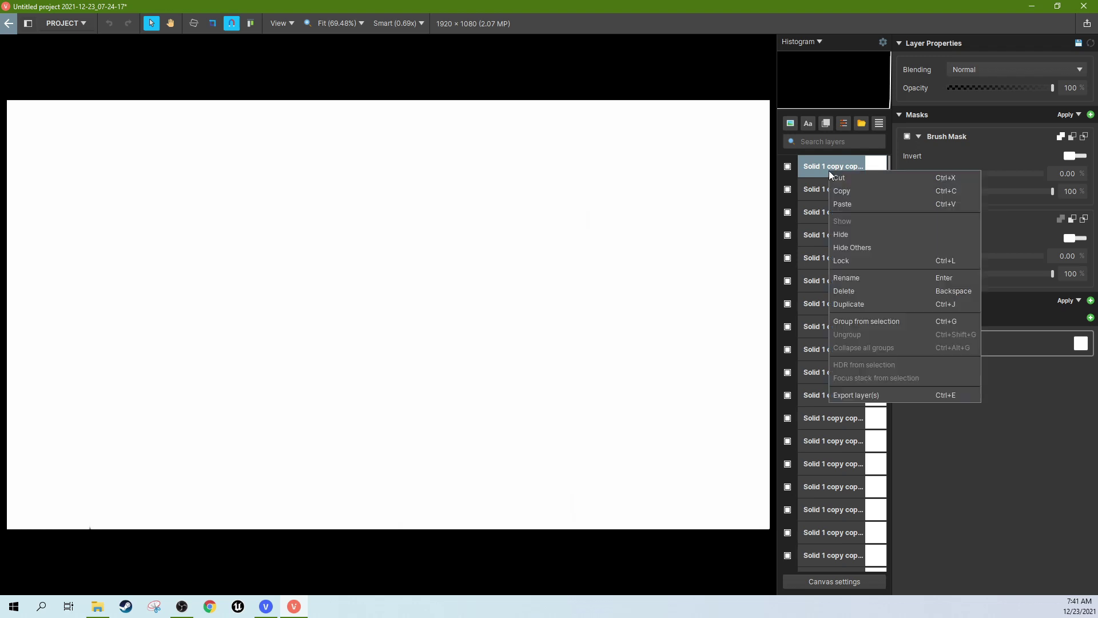
left_click(884, 393)
left_click(527, 246)
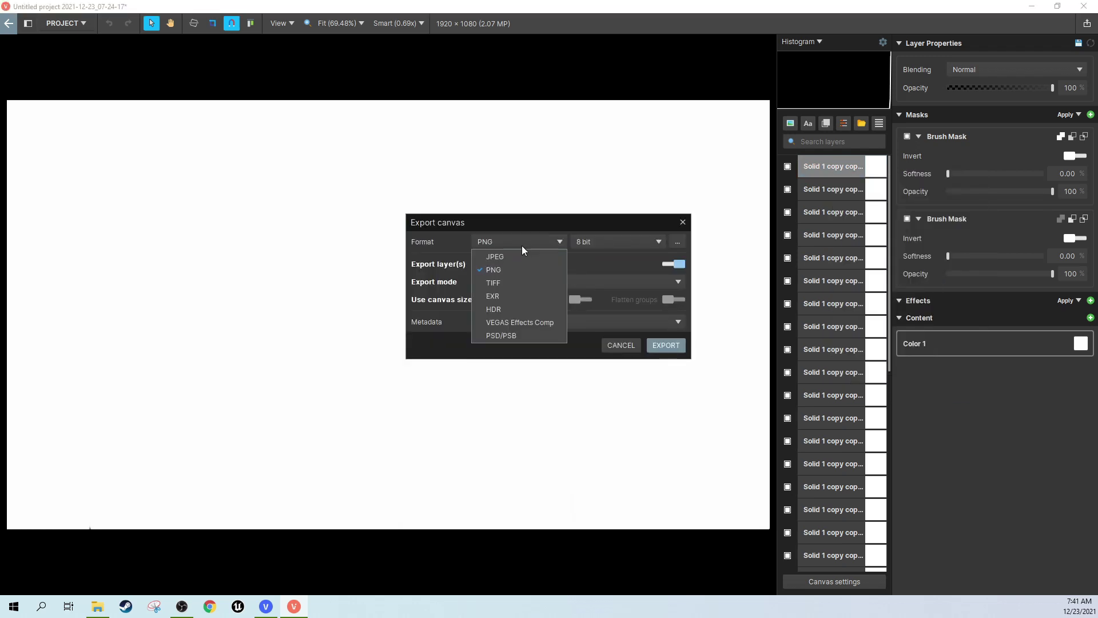
left_click(513, 267)
left_click(677, 243)
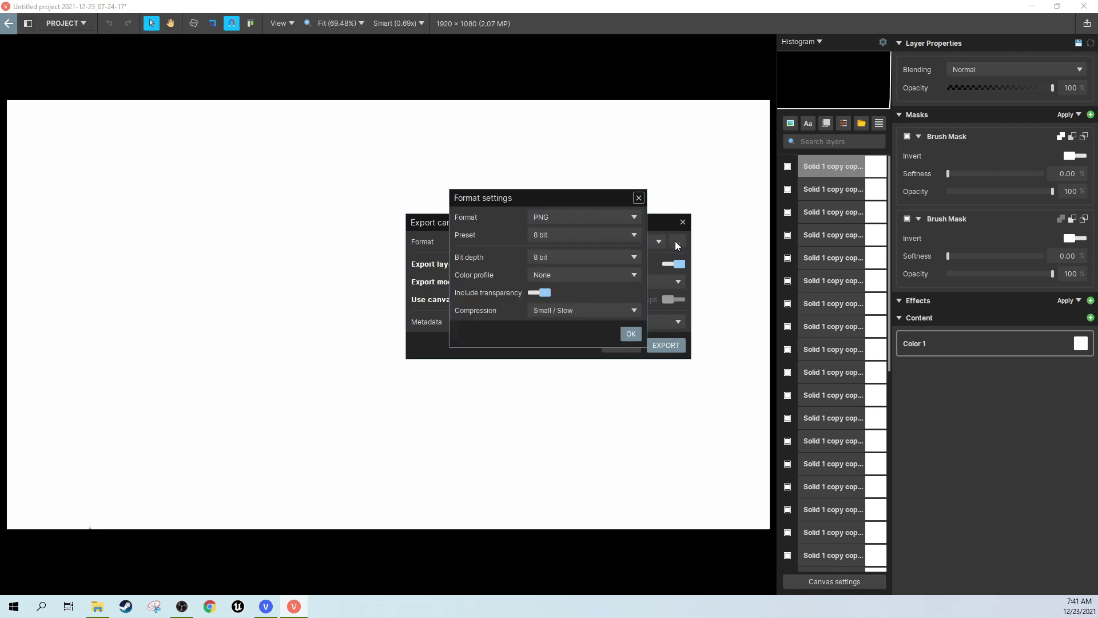
left_click(638, 199)
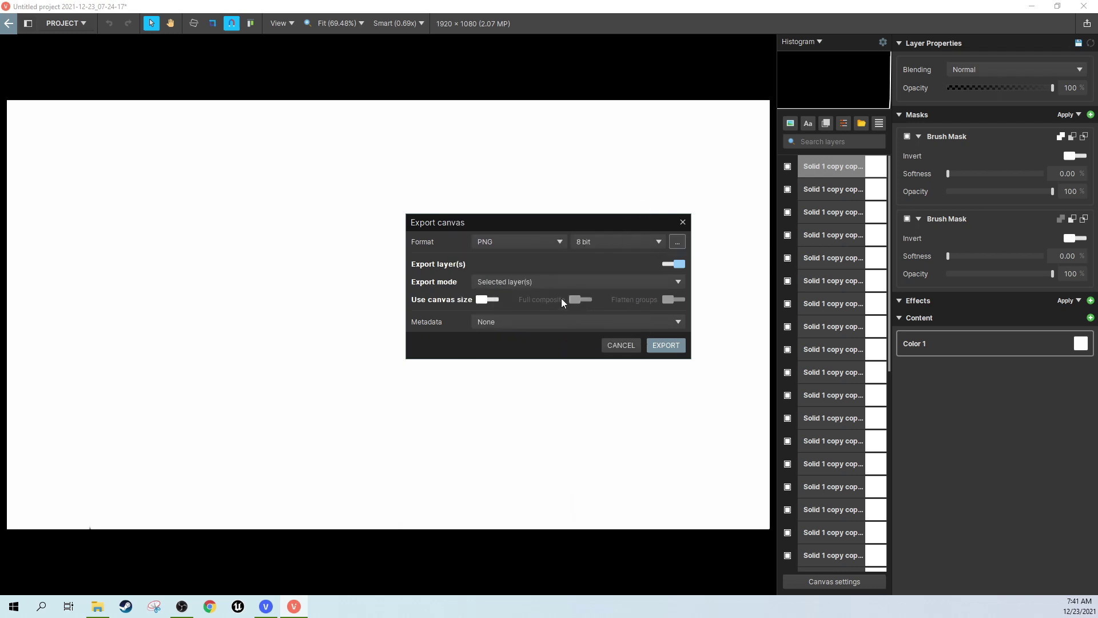
left_click(521, 285)
left_click(510, 297)
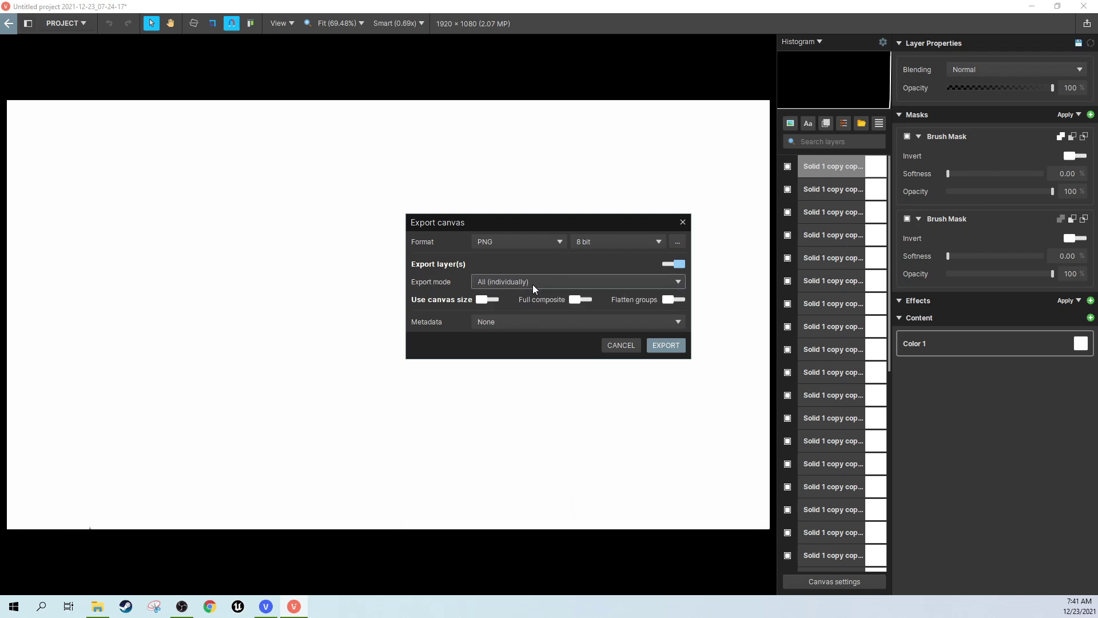
left_click(666, 346)
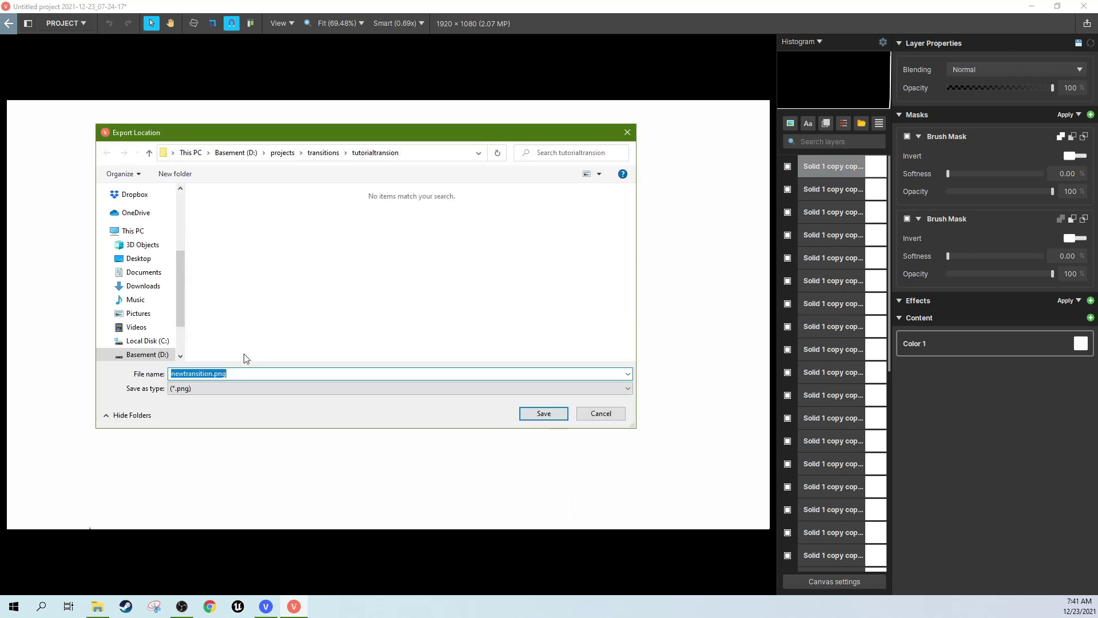
Save the frames as newtransition.png in the tutorialtransion folder
left_click(247, 373)
double_click(214, 375)
left_click(233, 375)
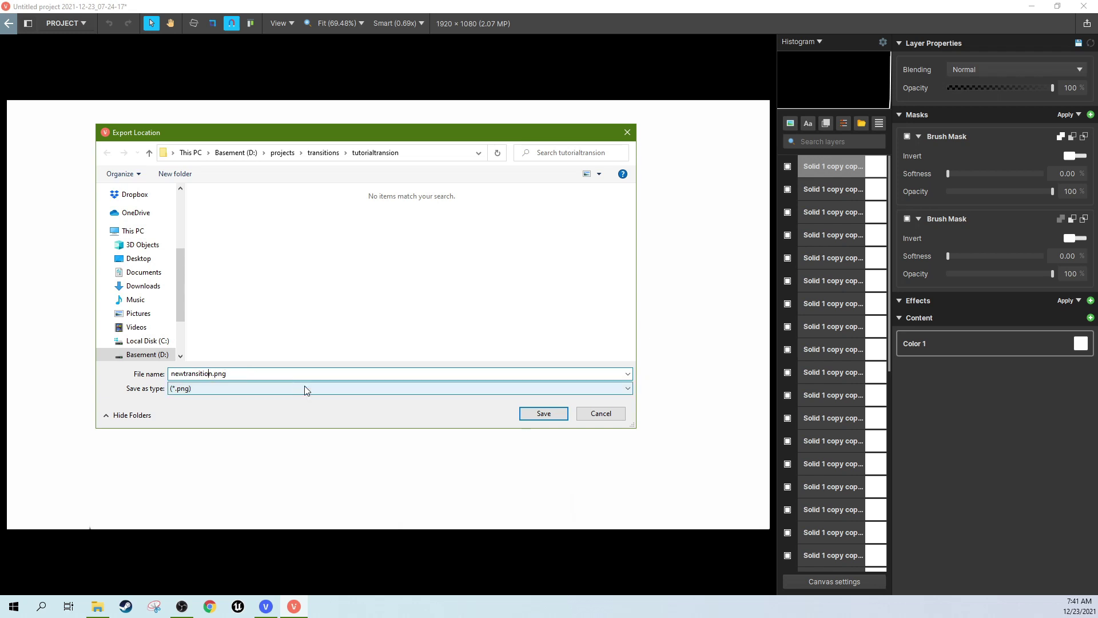
left_click(539, 417)
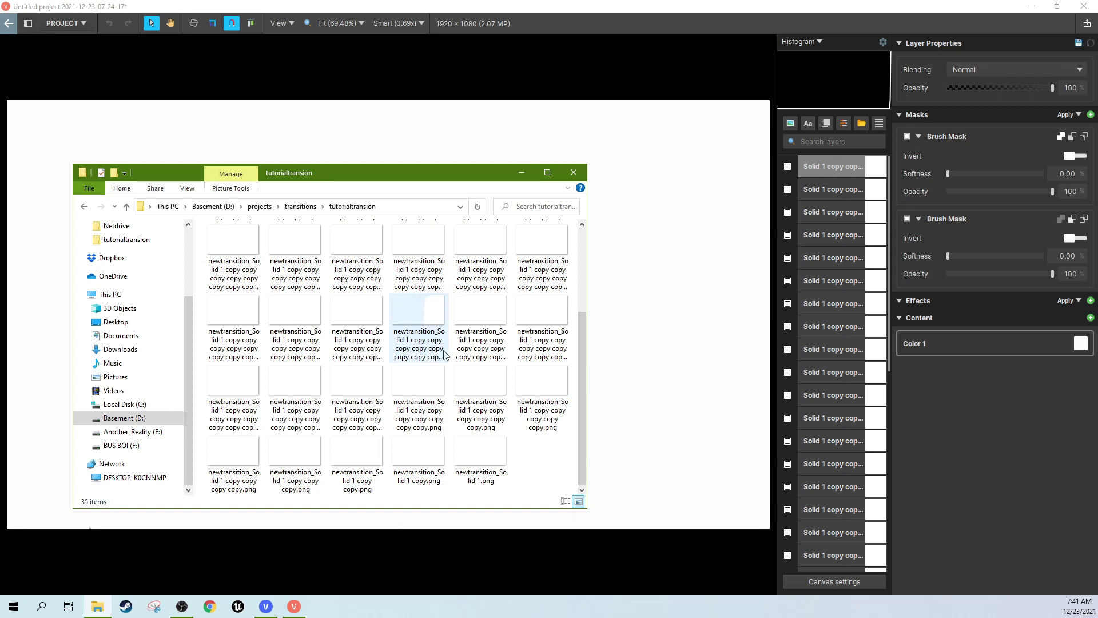
Check the newtransition PNG frames in the tutorialtransion folder, then return to VEGAS Image
left_click(244, 266)
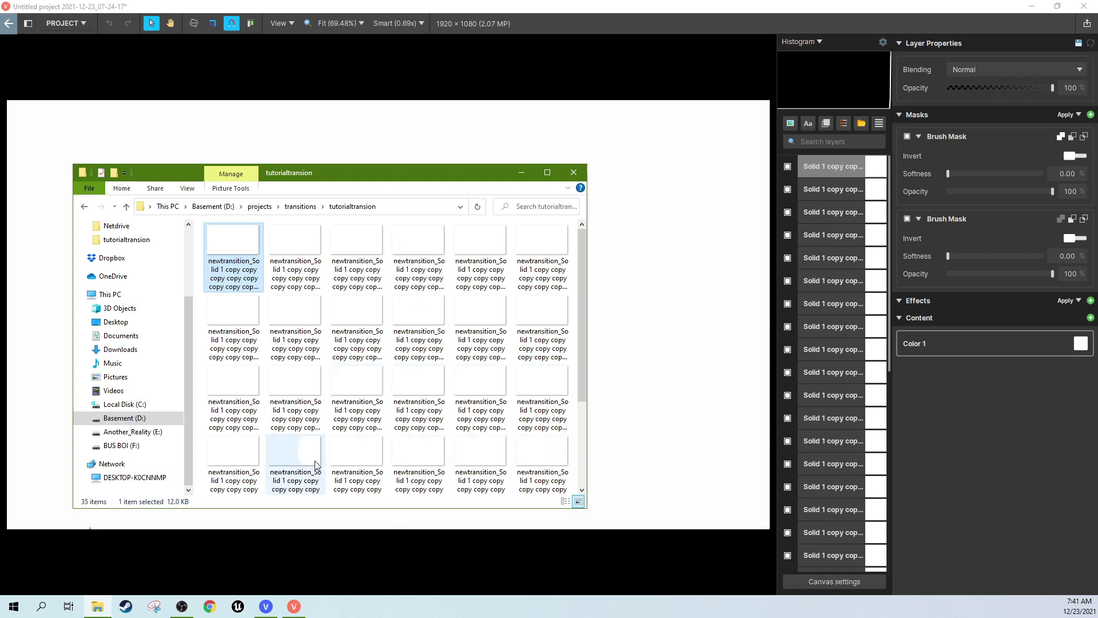
scroll(321, 433, "down", 2)
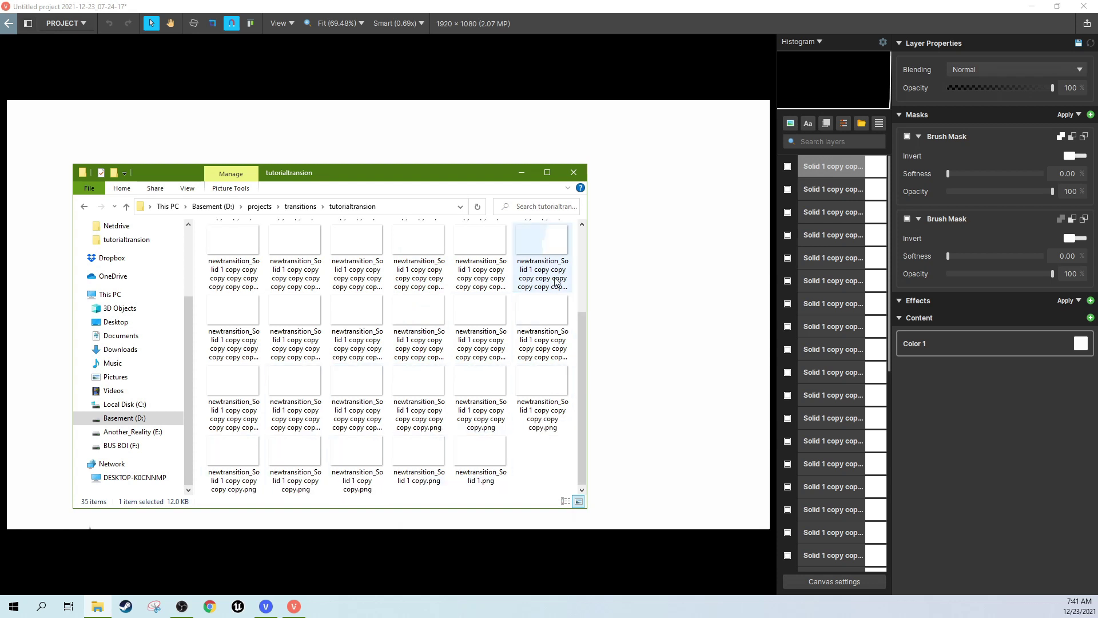
left_click(949, 317)
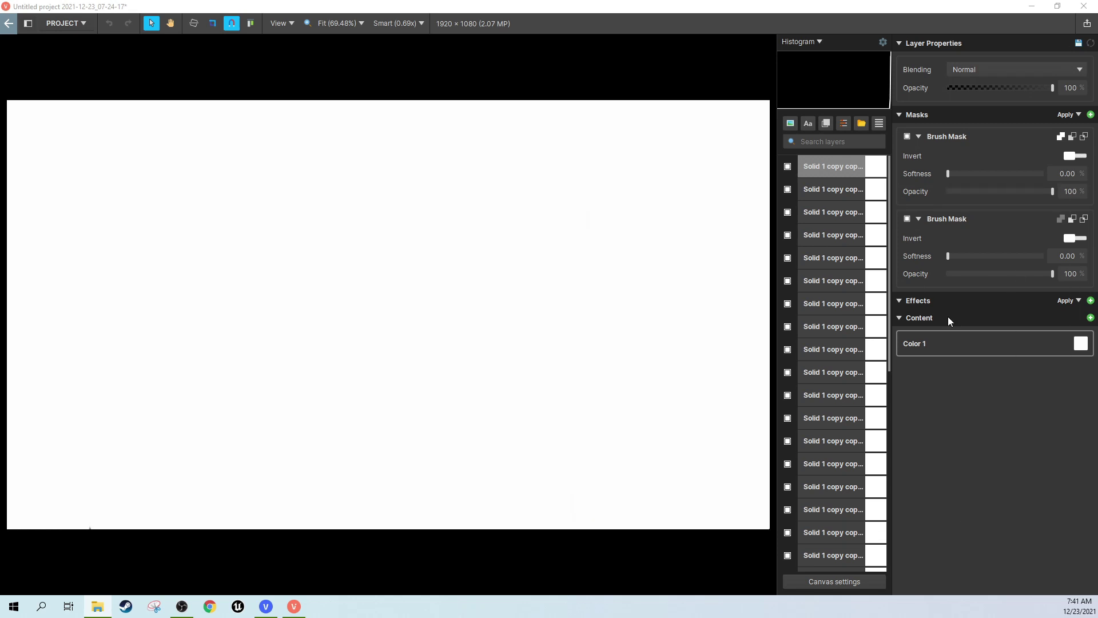
Close VEGAS Image without saving and bring VEGAS Pro back to the front
left_click(1084, 7)
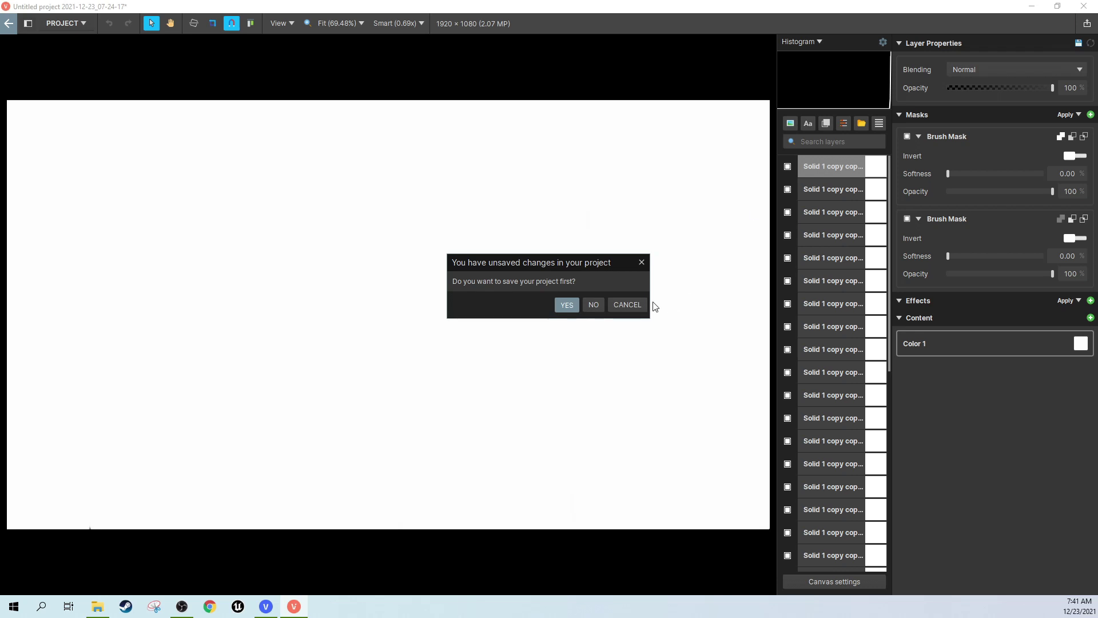
left_click(592, 305)
left_click(259, 610)
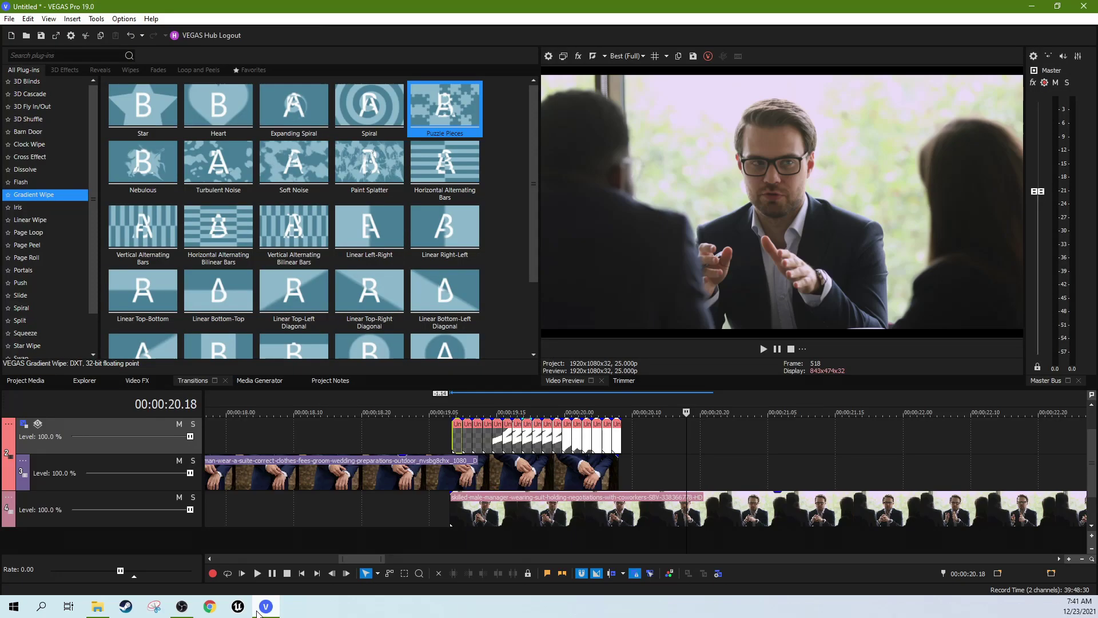
Delete tracks 3 and 4 holding the video clips
left_click(536, 476)
scroll(529, 486, "down", 3)
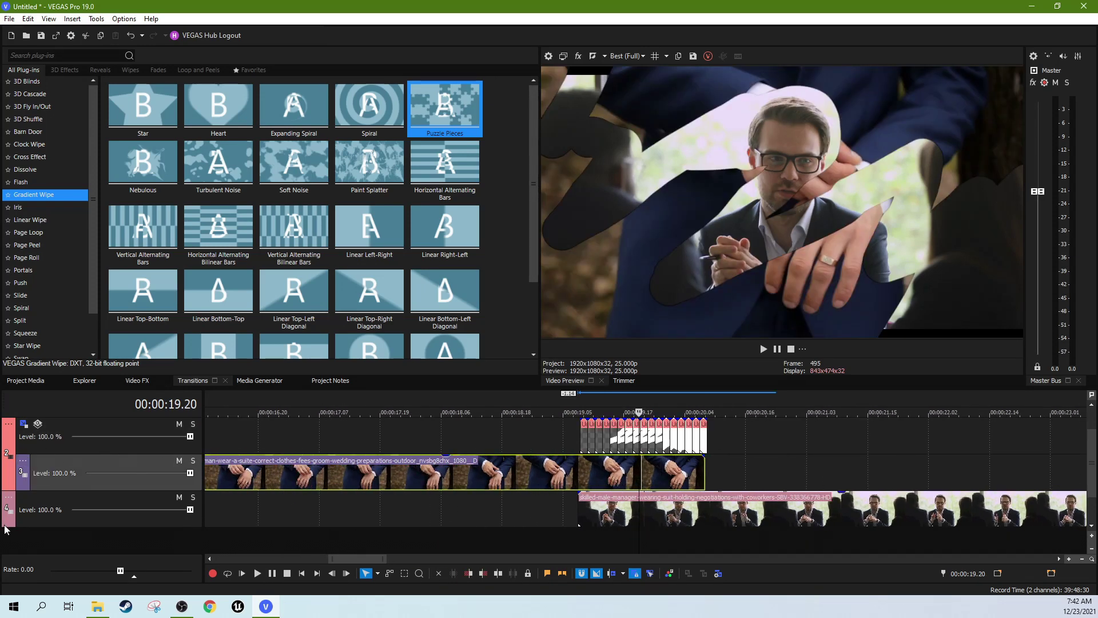
left_click(32, 525)
key("Delete")
key("Delete")
key("Delete")
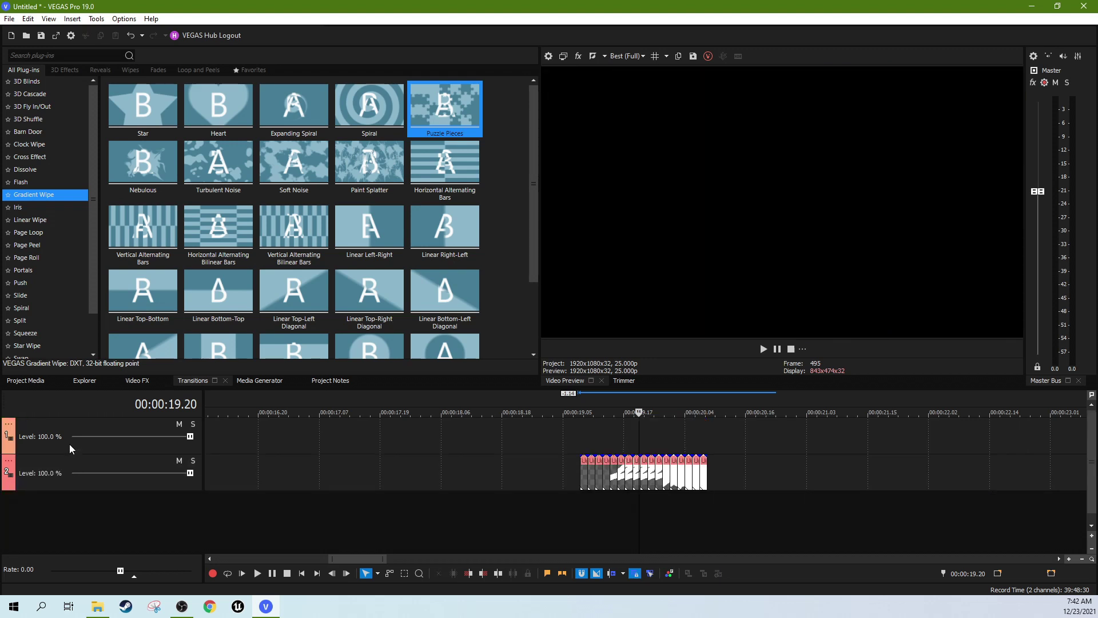
Delete the remaining track and place the groom and business-meeting clips on separate tracks
left_click(75, 451)
key("Delete")
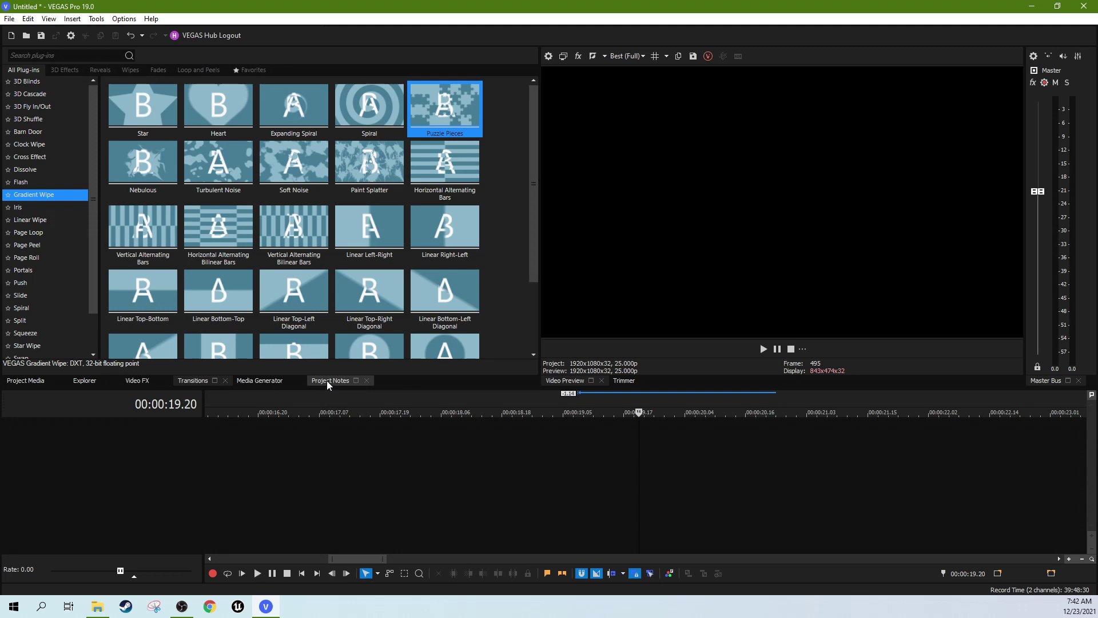
left_click(263, 381)
left_click(32, 381)
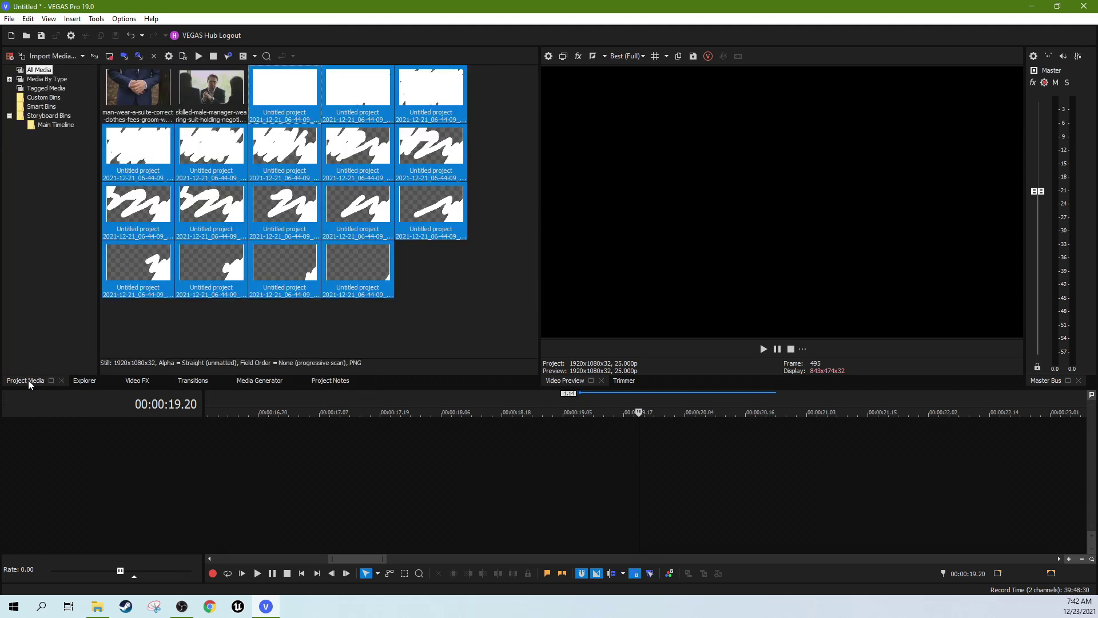
left_click_drag(137, 87, 399, 493)
left_click_drag(218, 104, 750, 524)
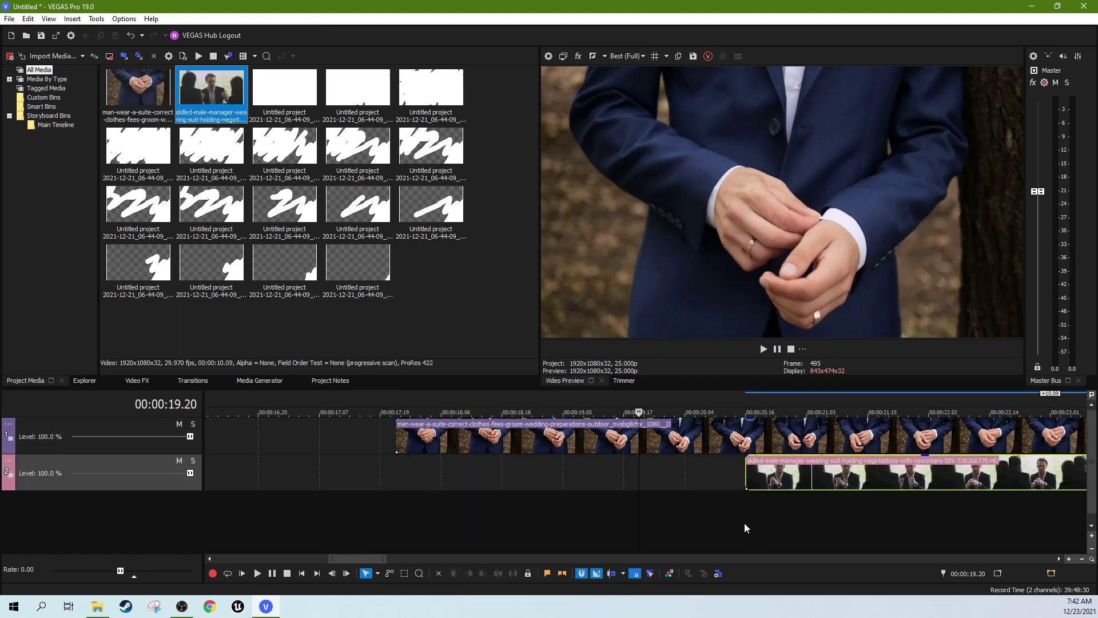
Slide the business-meeting clip on track 2 to about 00:00:33, then add an empty top track
left_click(746, 525)
scroll(718, 498, "down", 4)
scroll(718, 498, "down", 3)
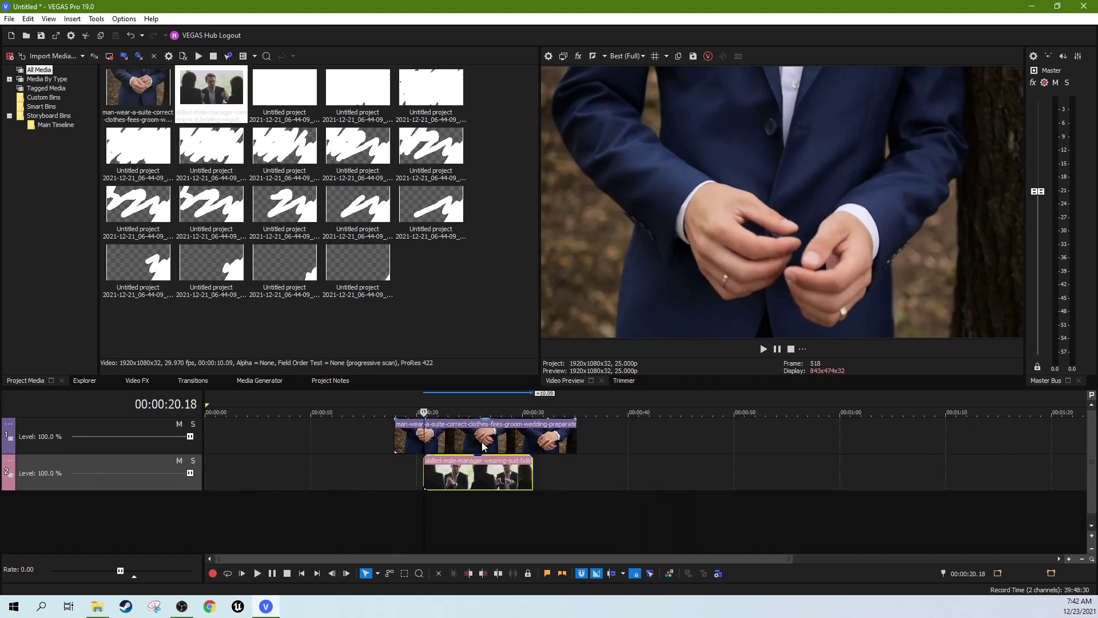
left_click_drag(506, 481, 631, 483)
left_click(543, 466)
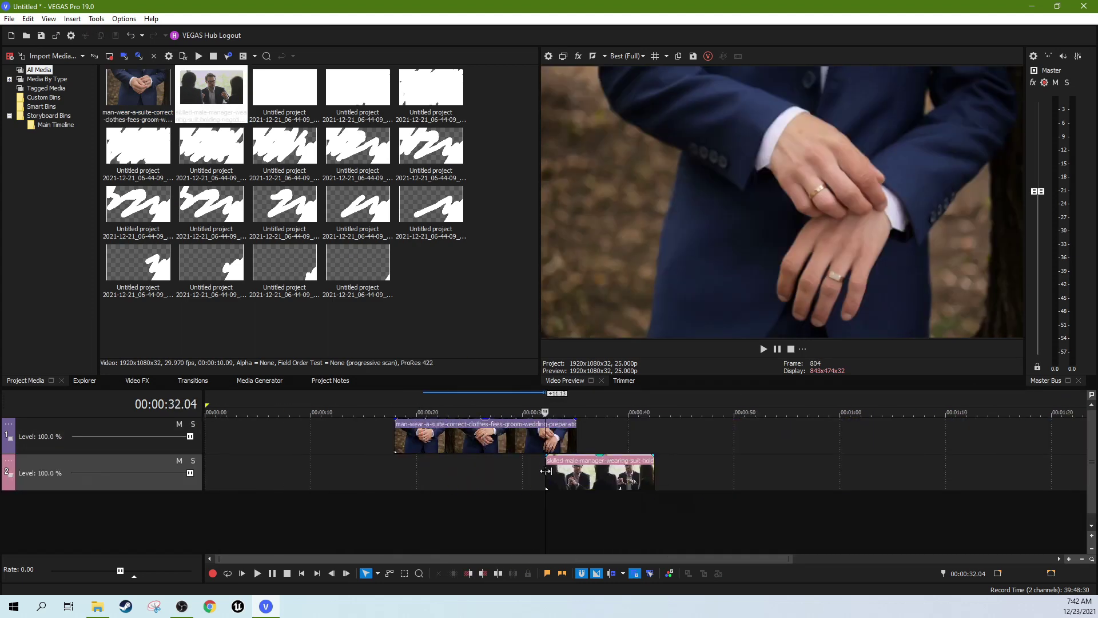
scroll(780, 476, "up", 5)
key("space")
key("space")
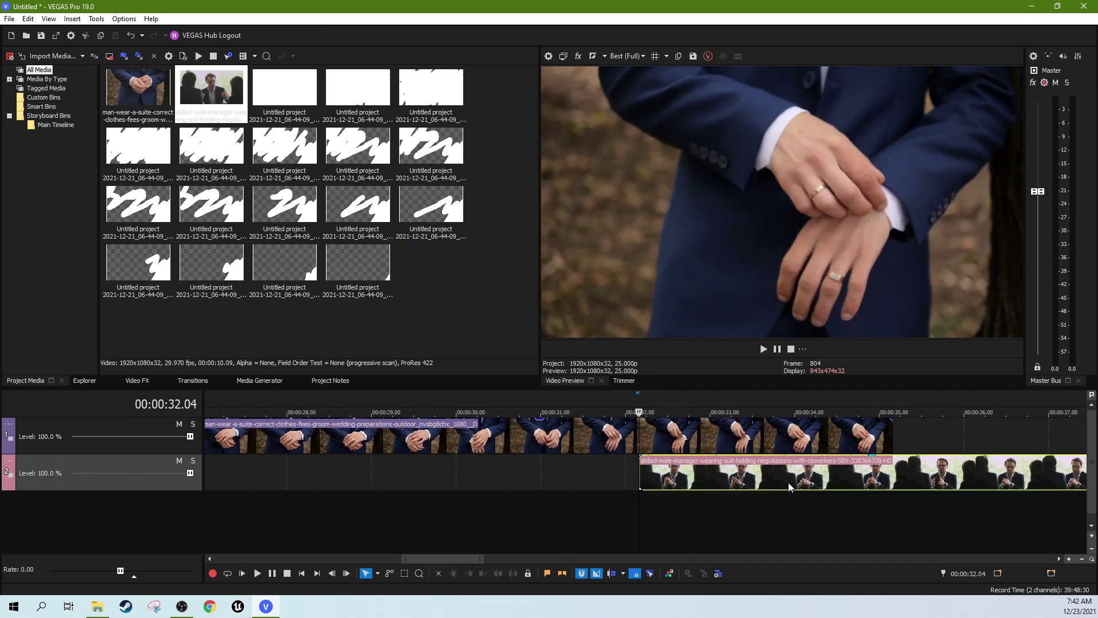
left_click_drag(789, 482, 755, 481)
left_click(718, 466)
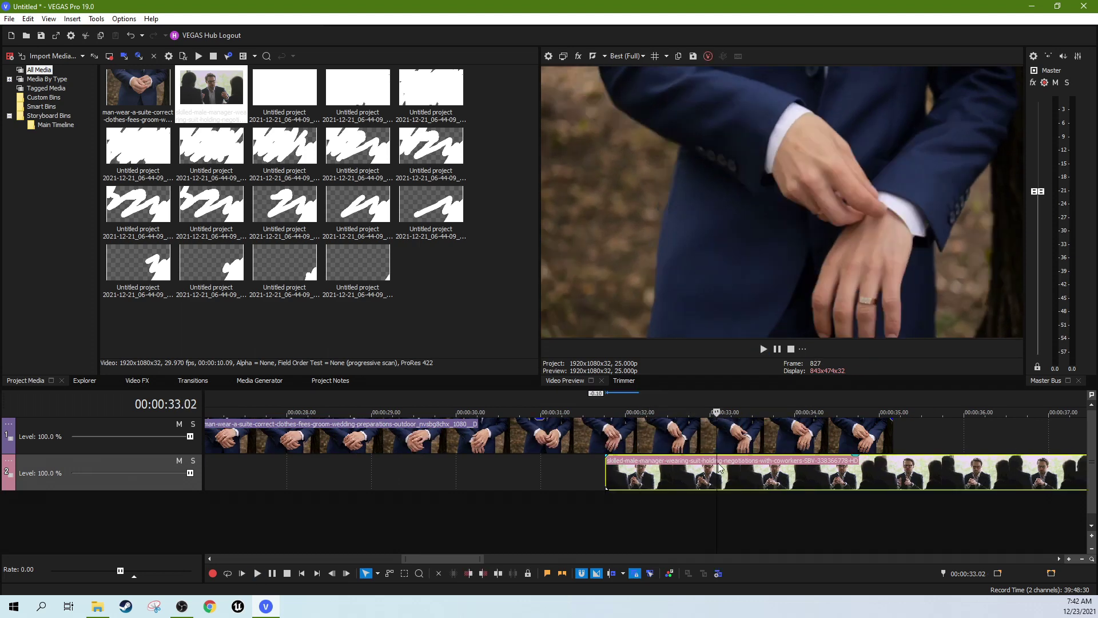
left_click_drag(767, 484, 895, 449)
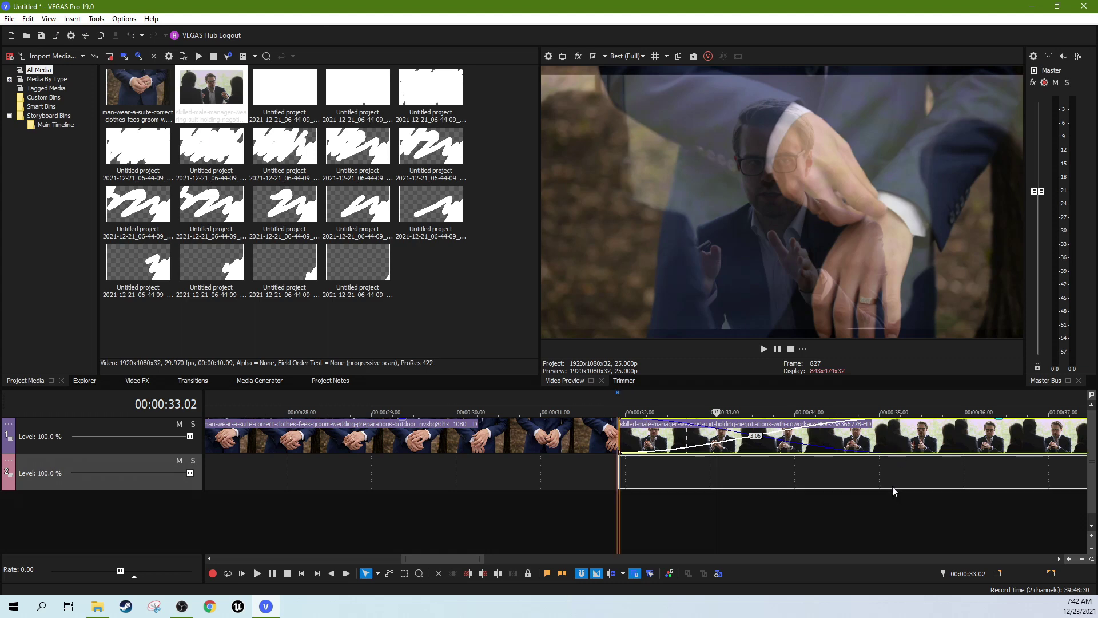
left_click_drag(736, 445, 777, 472)
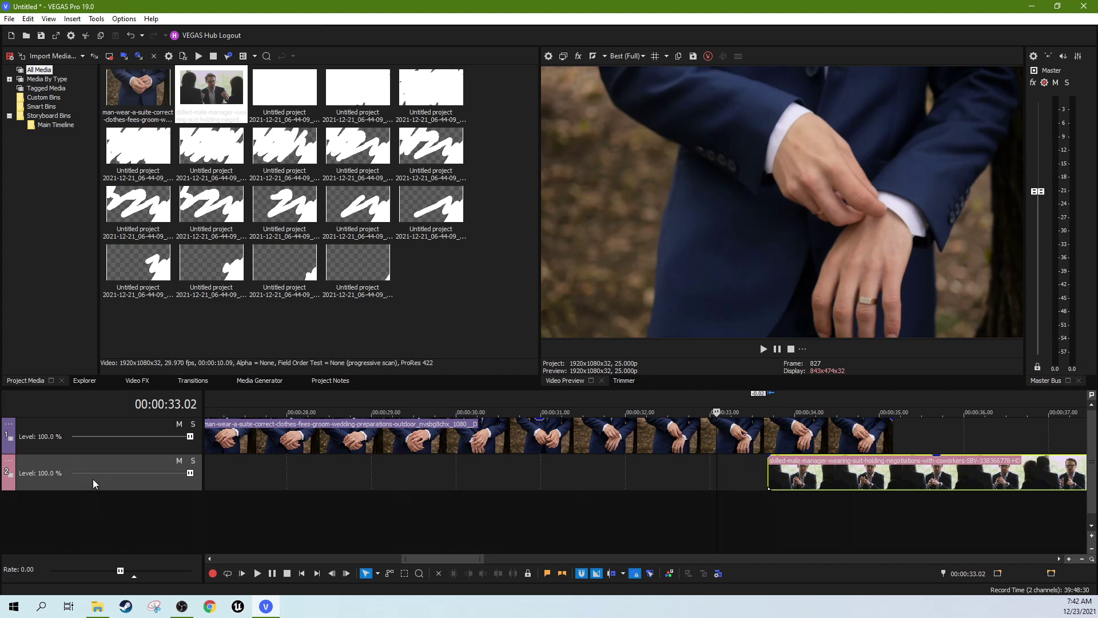
key("ctrl+shift+q")
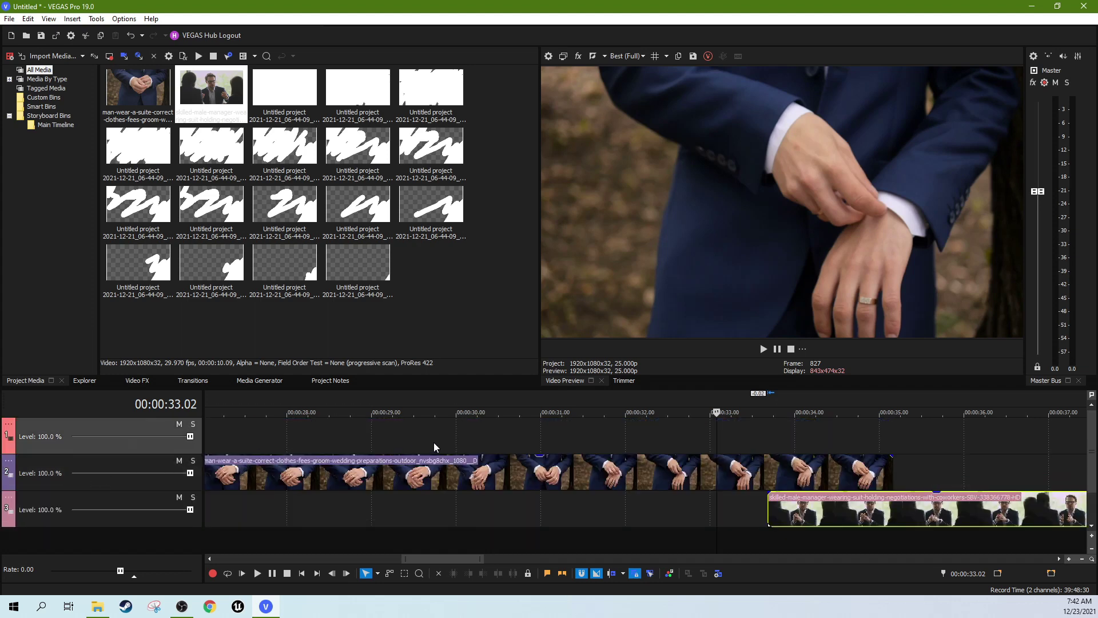
Make the groom track a compositing child and set the top track's compositing mode to Cut
right_click(10, 462)
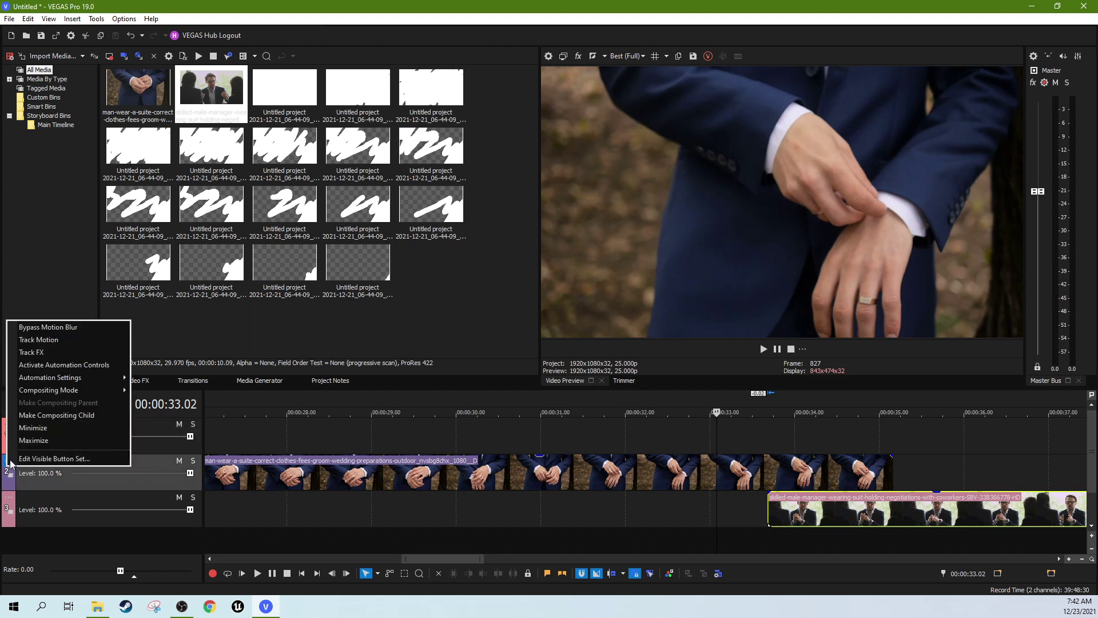
left_click(85, 416)
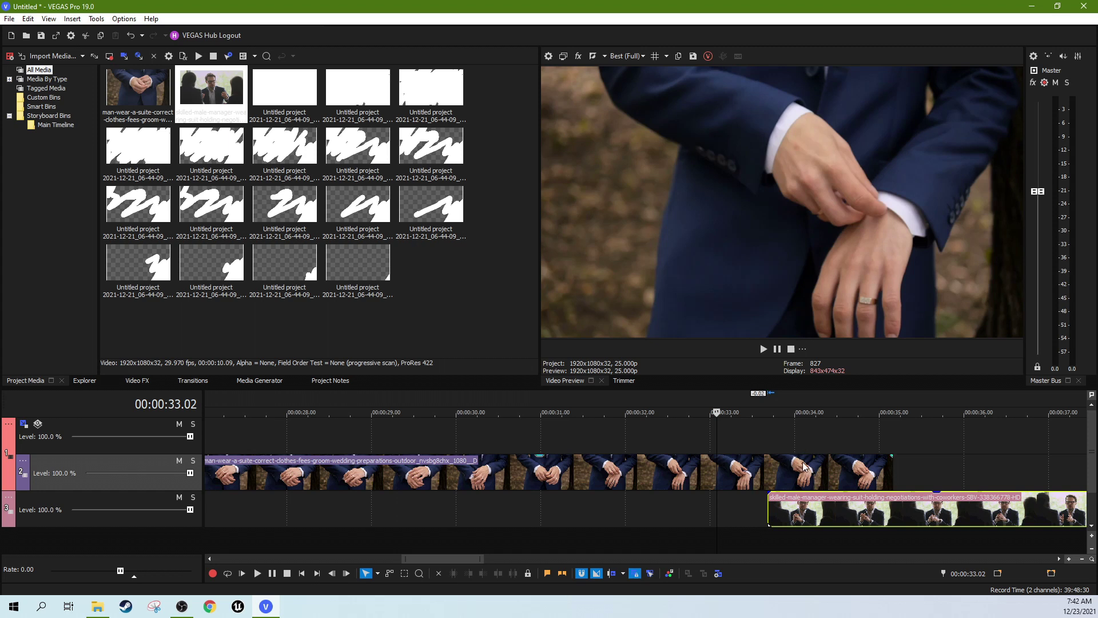
left_click(9, 424)
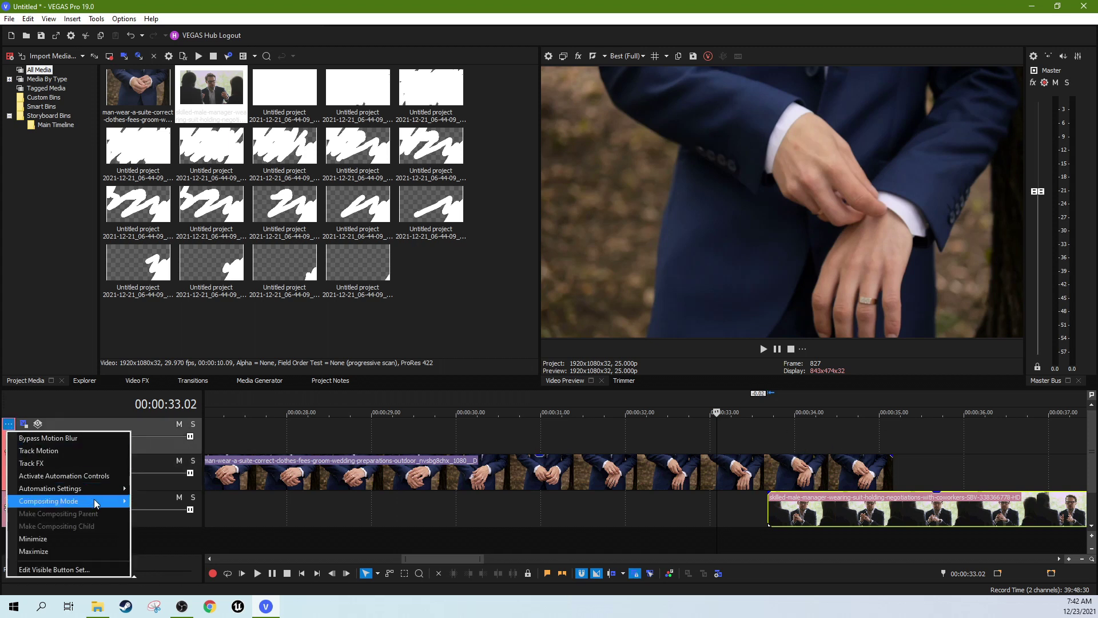
mouse_move(95, 503)
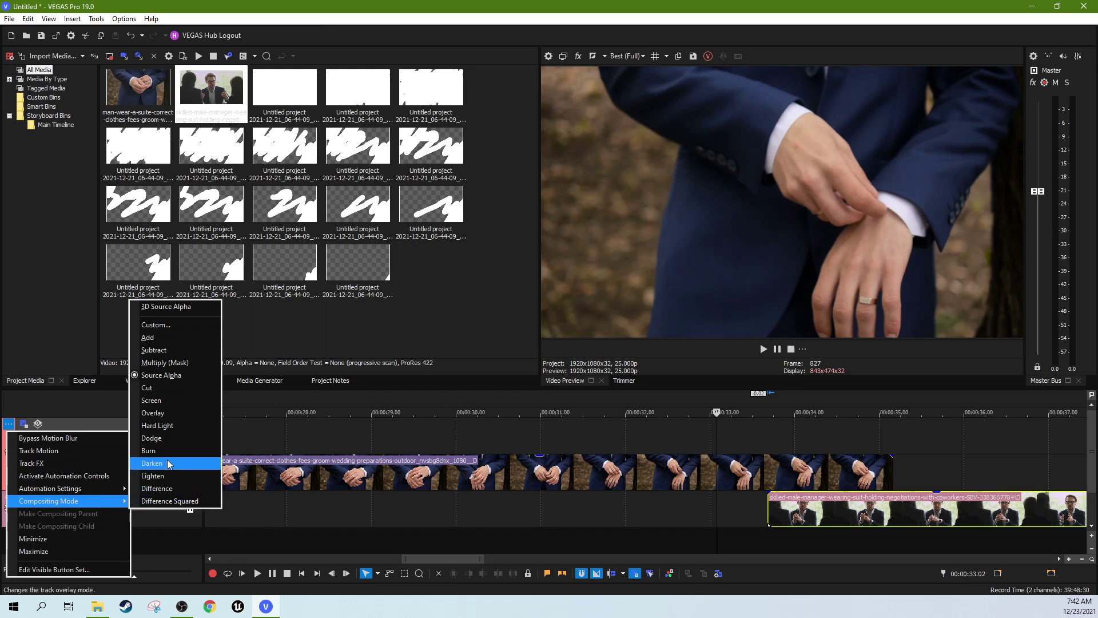
left_click(160, 392)
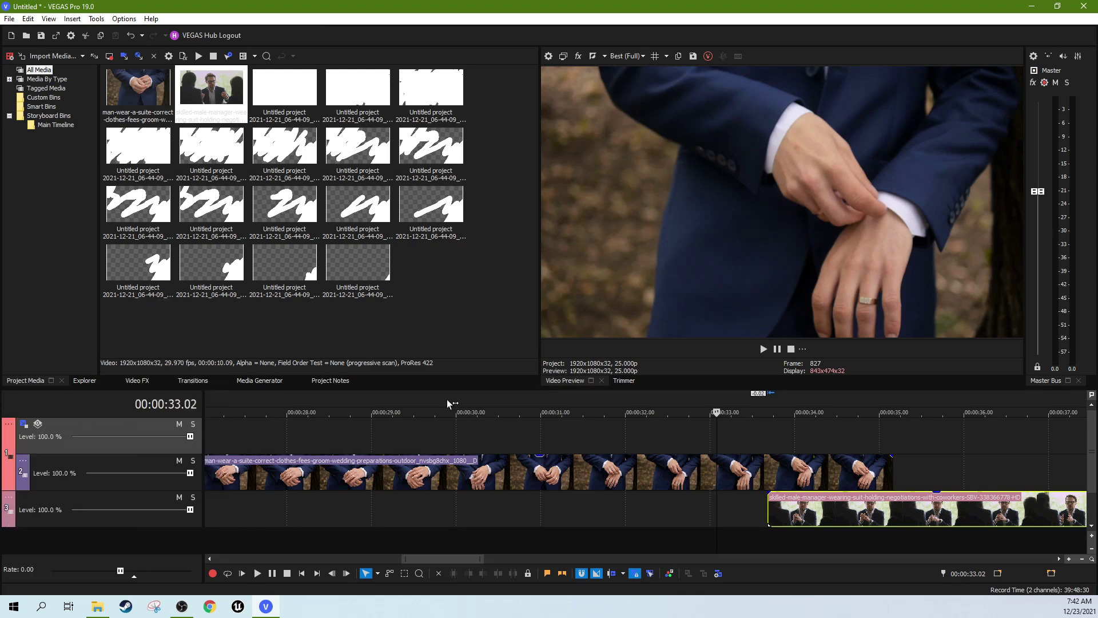
left_click(777, 439)
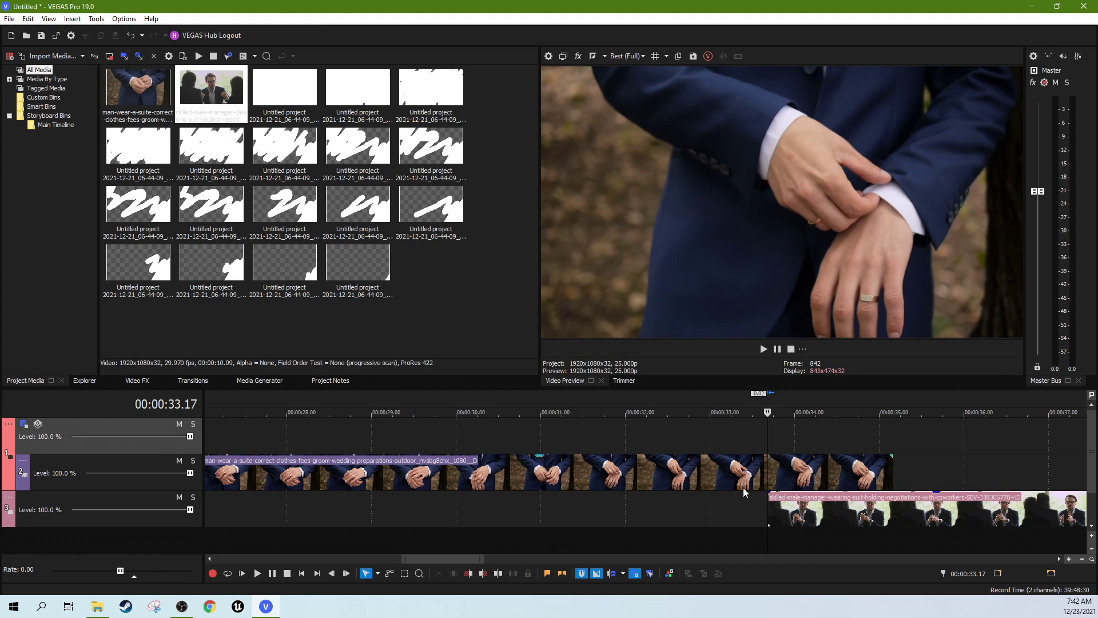
Start a Slideshow Creator from the Insert menu and remove its first old picture
left_click(80, 20)
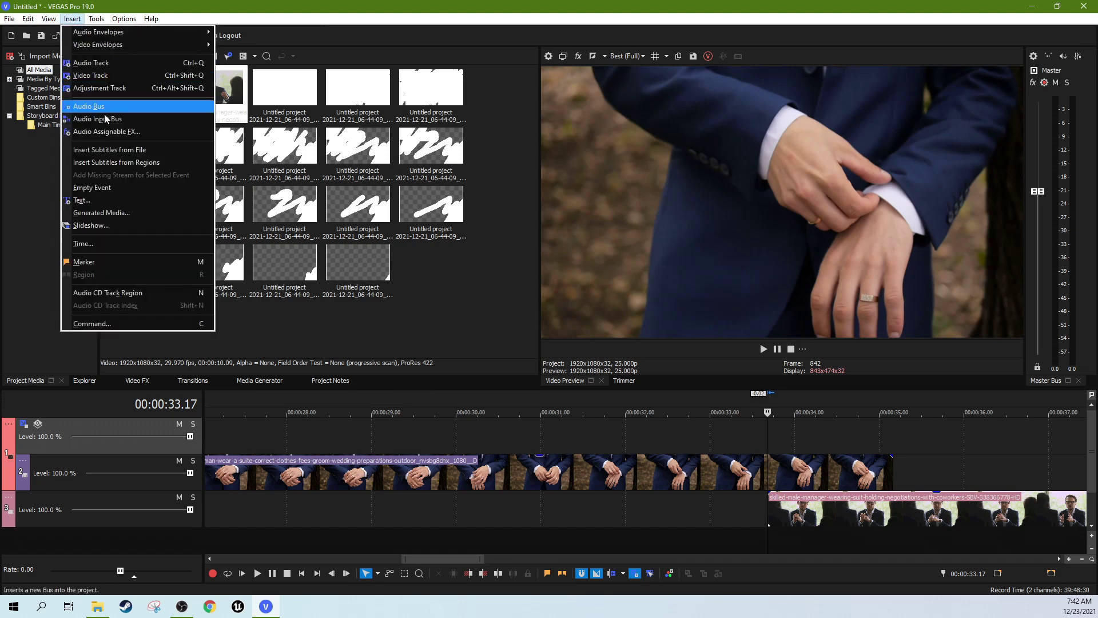
left_click(112, 225)
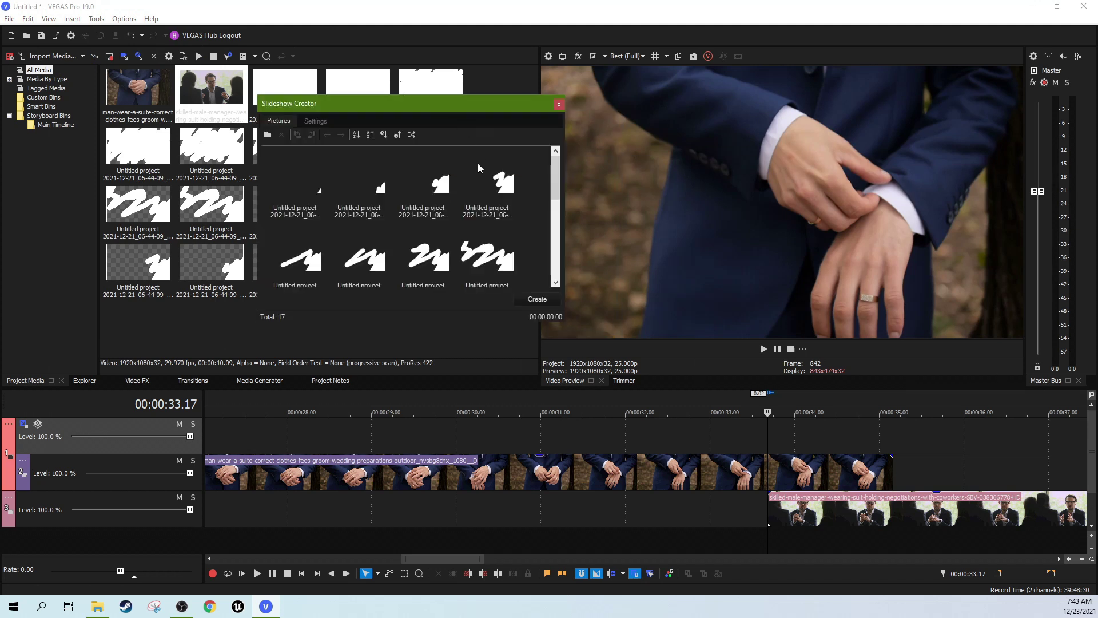
left_click(310, 173)
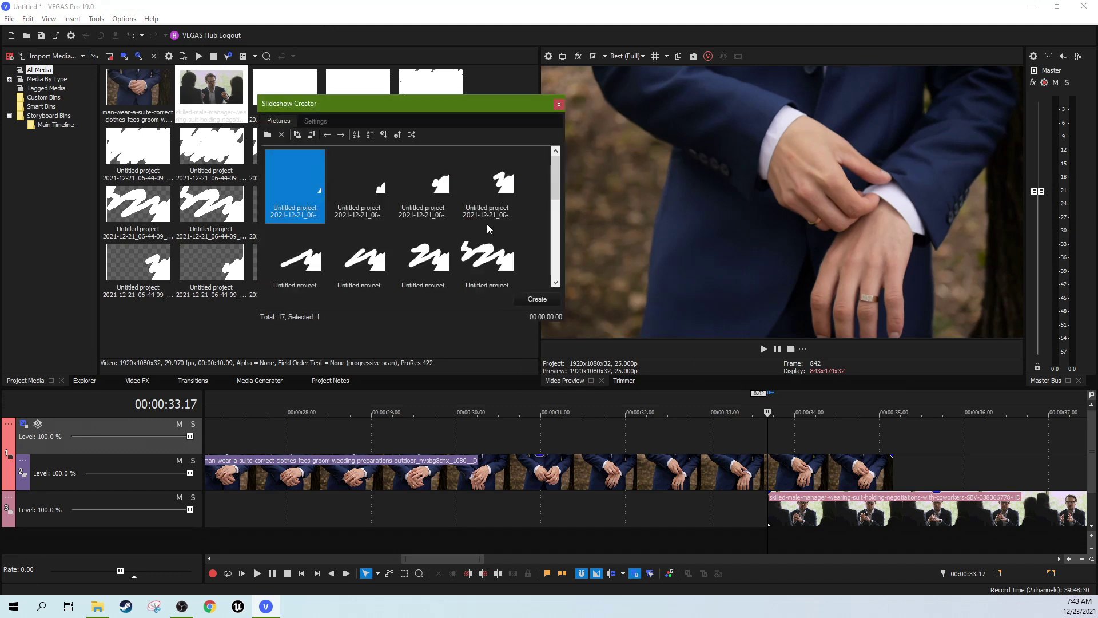
scroll(486, 224, "down", 5)
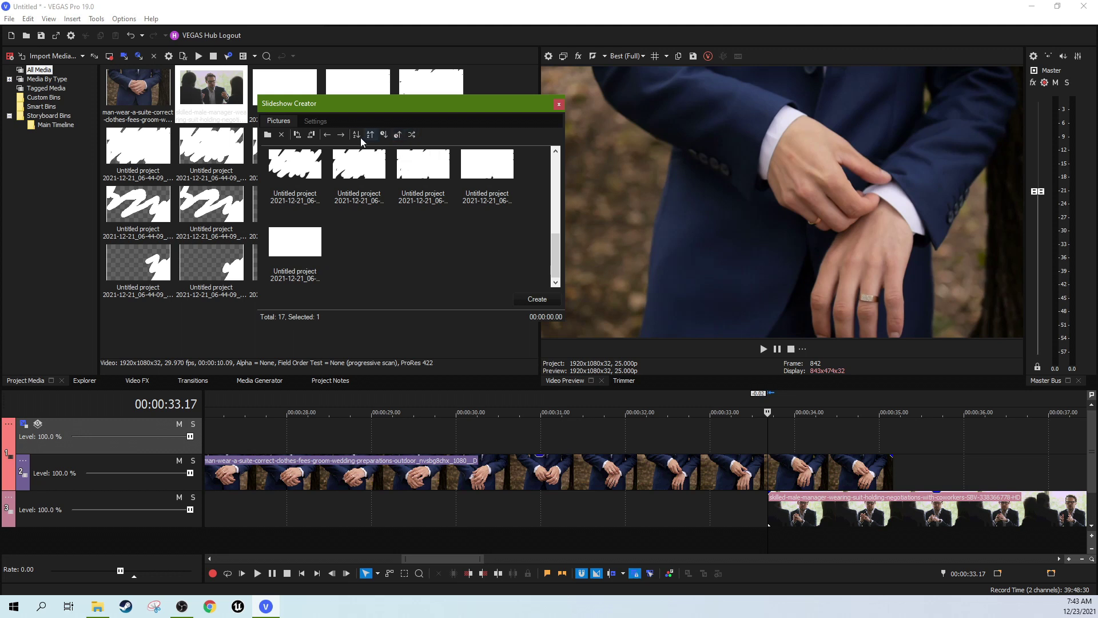
left_click(281, 139)
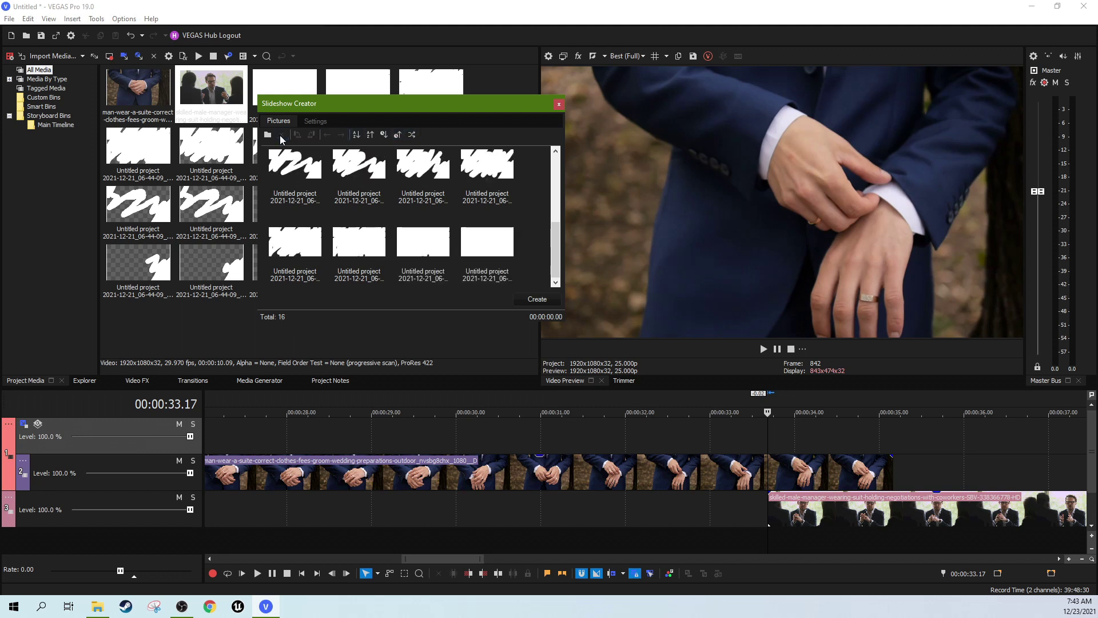
Select and remove the remaining old pictures from the slideshow list
left_click(320, 180)
scroll(480, 255, "up", 2)
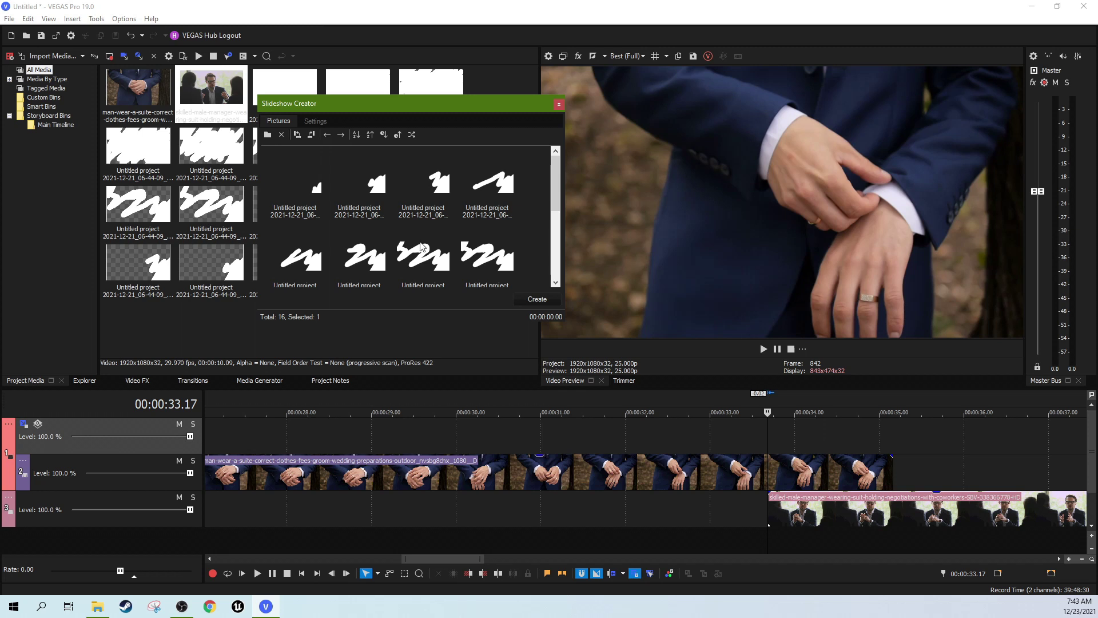
left_click_drag(391, 219, 333, 144)
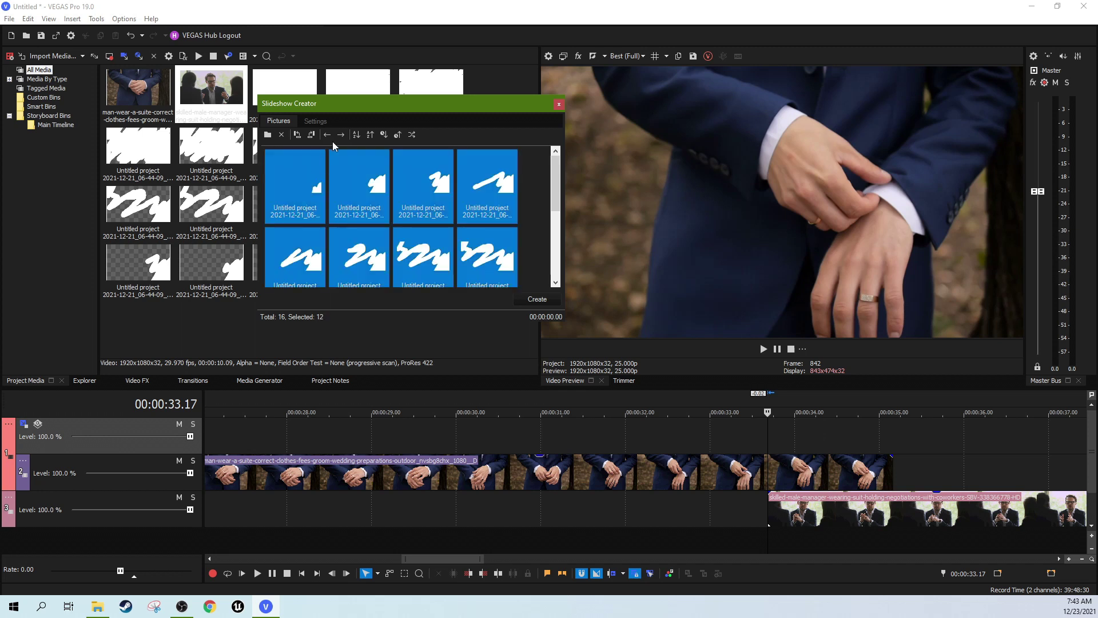
left_click(285, 136)
left_click(474, 192)
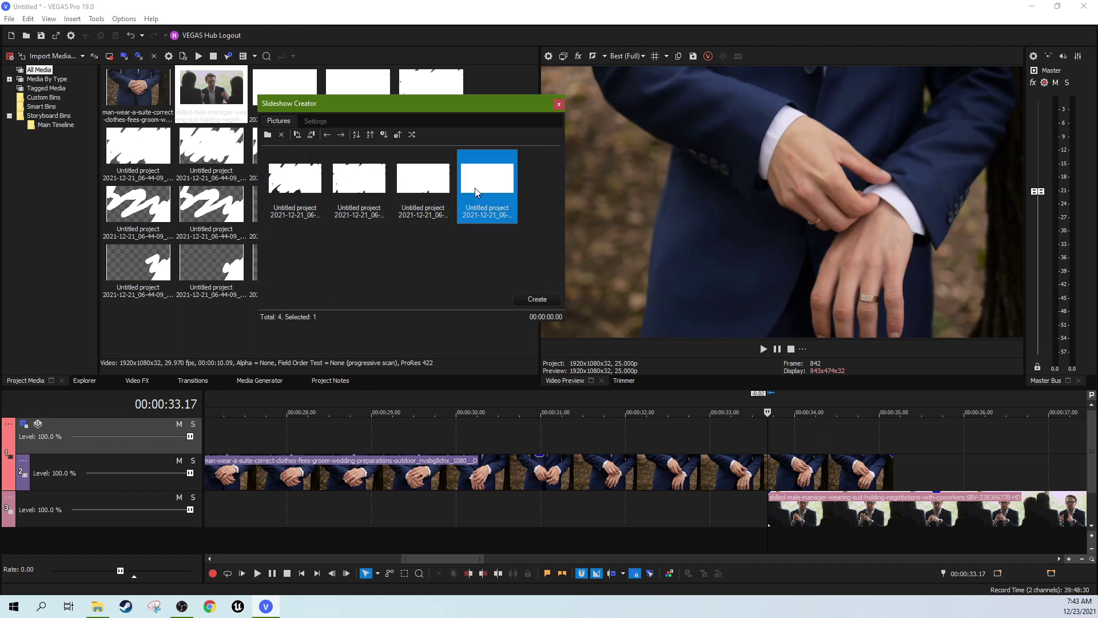
left_click(305, 196, "shift")
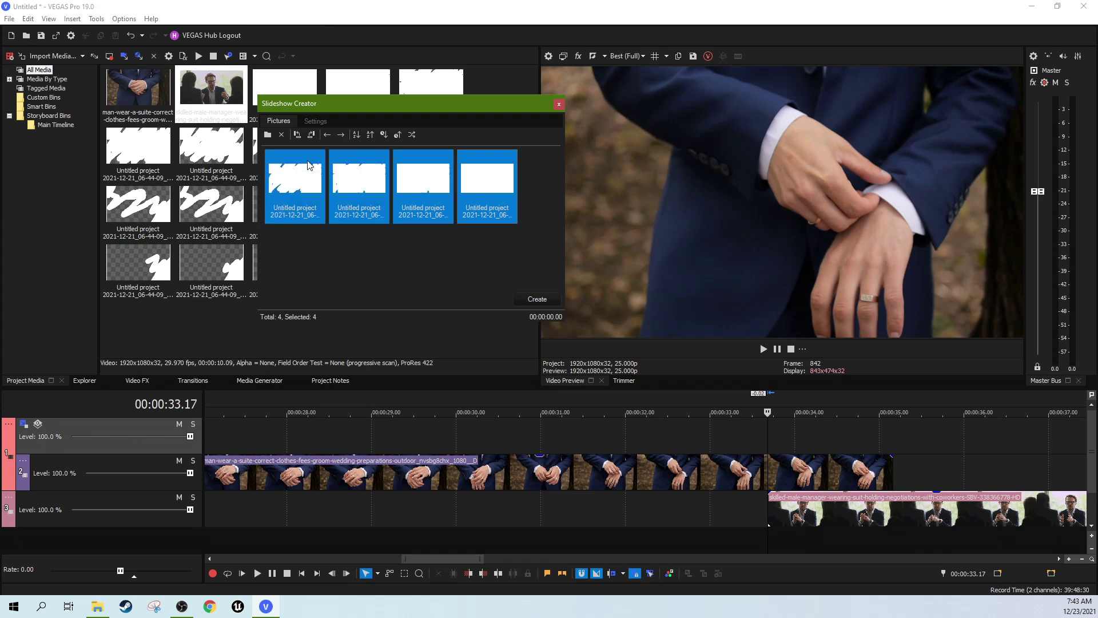
left_click(281, 134)
Add all 35 newtransition PNG frames from the tutorialtransion folder to the slideshow
left_click(408, 178)
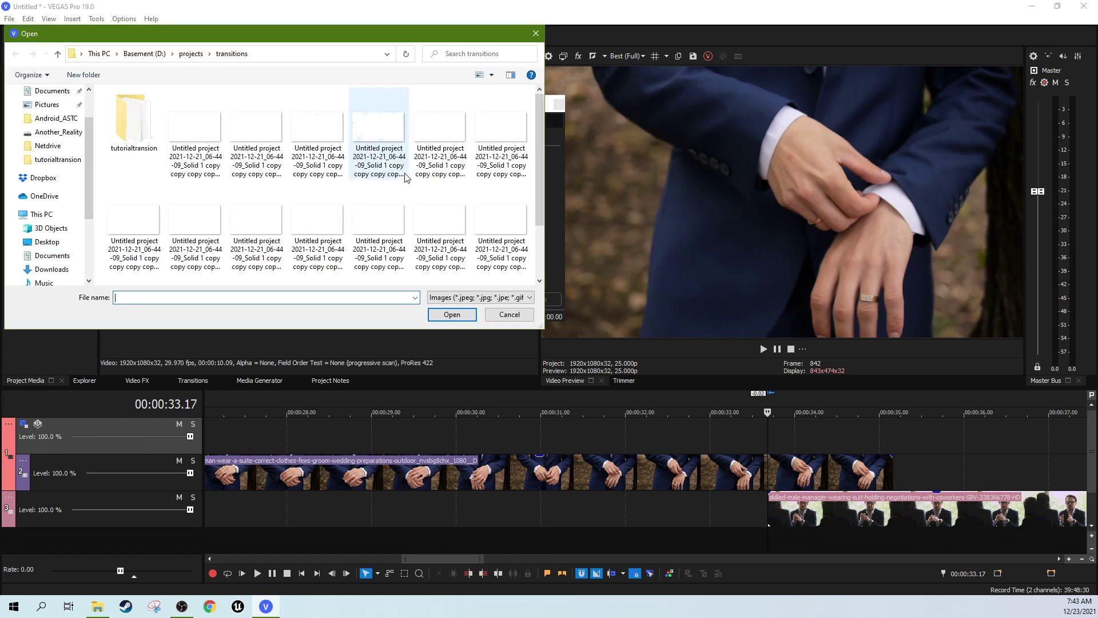
double_click(118, 128)
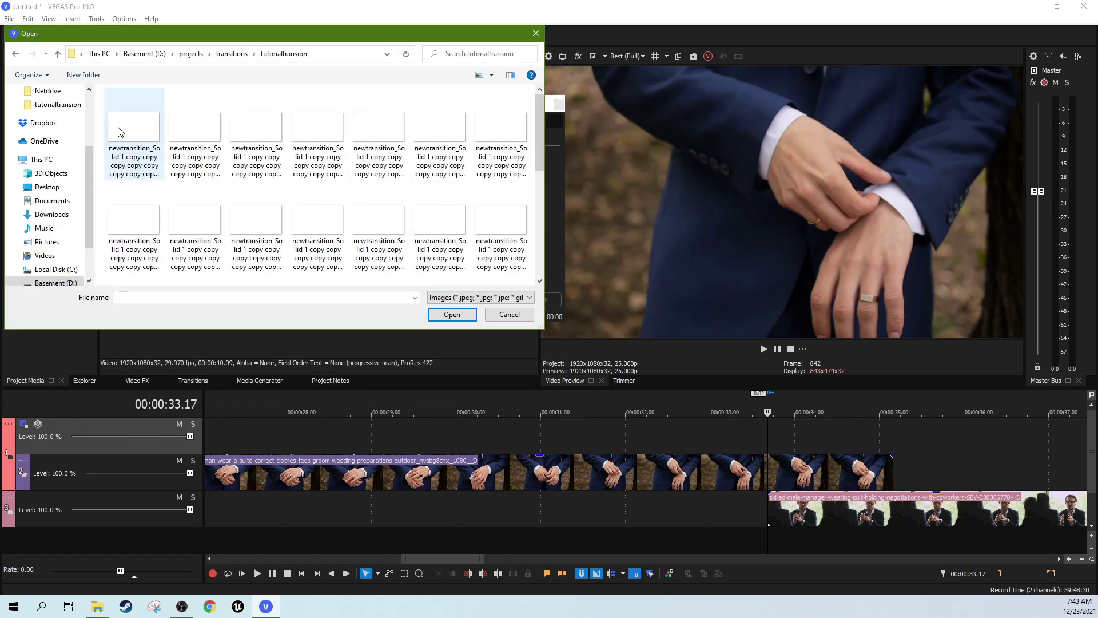
left_click(118, 130)
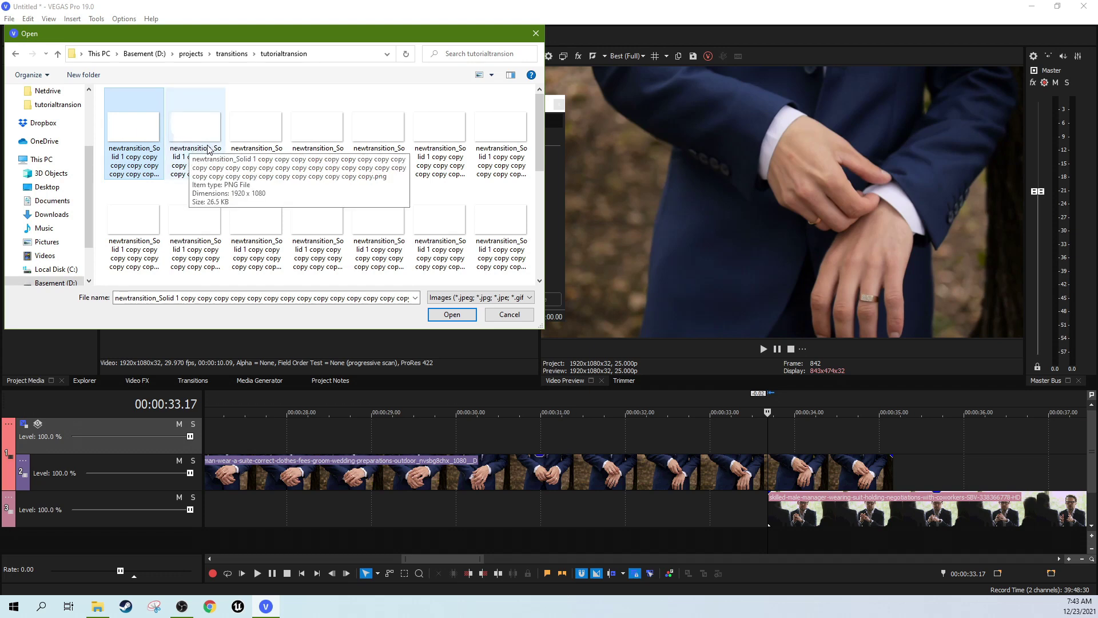
scroll(401, 217, "down", 5)
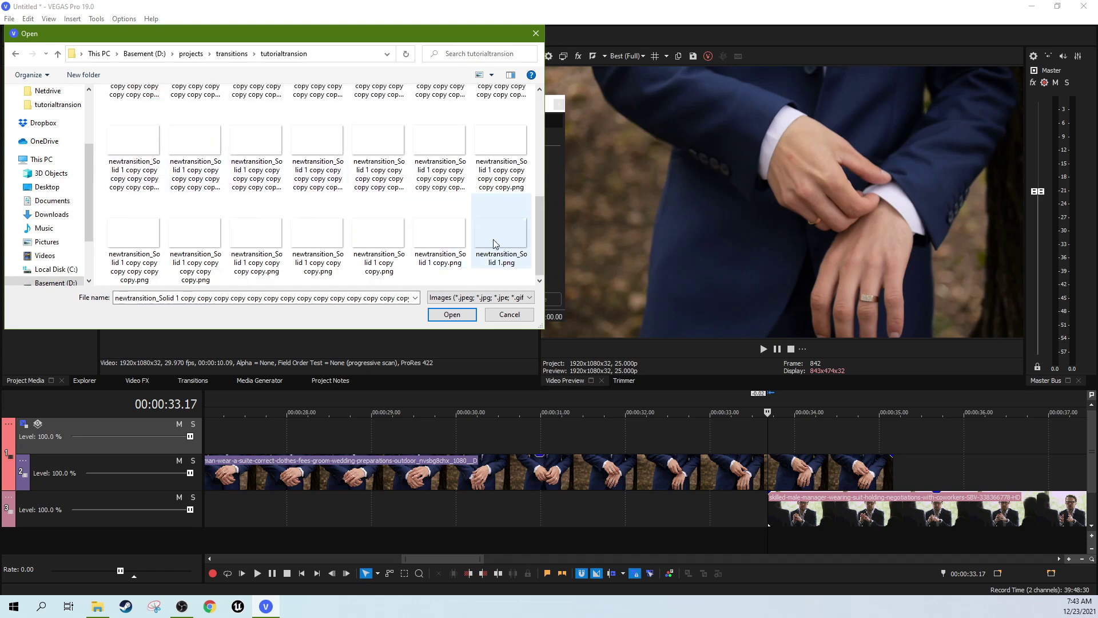
left_click(495, 245, "shift")
scroll(452, 234, "up", 5)
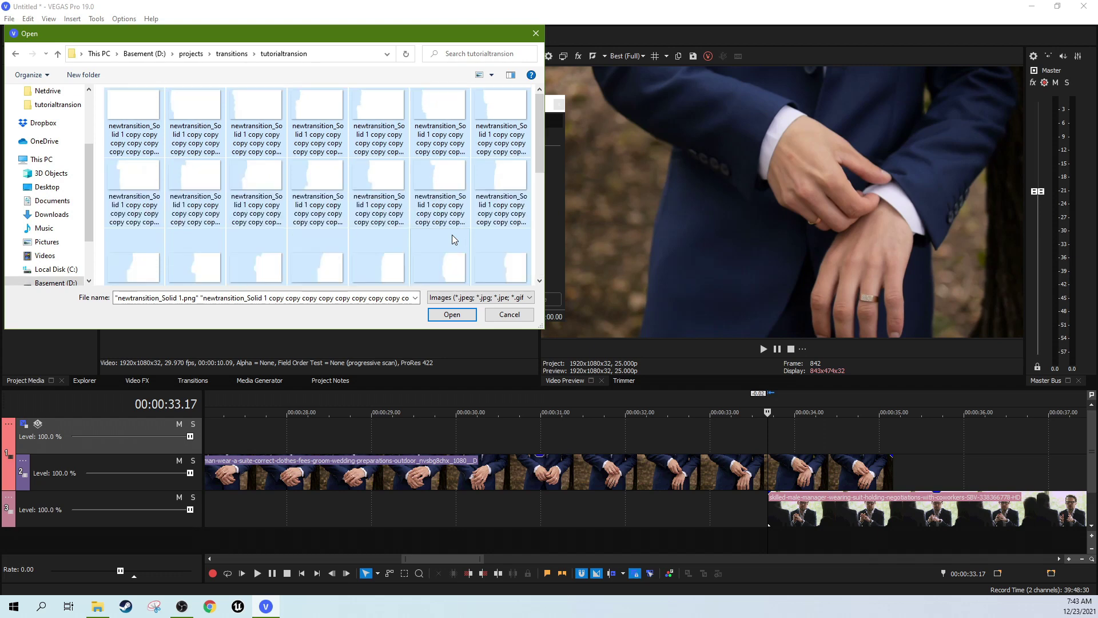
scroll(424, 200, "down", 1)
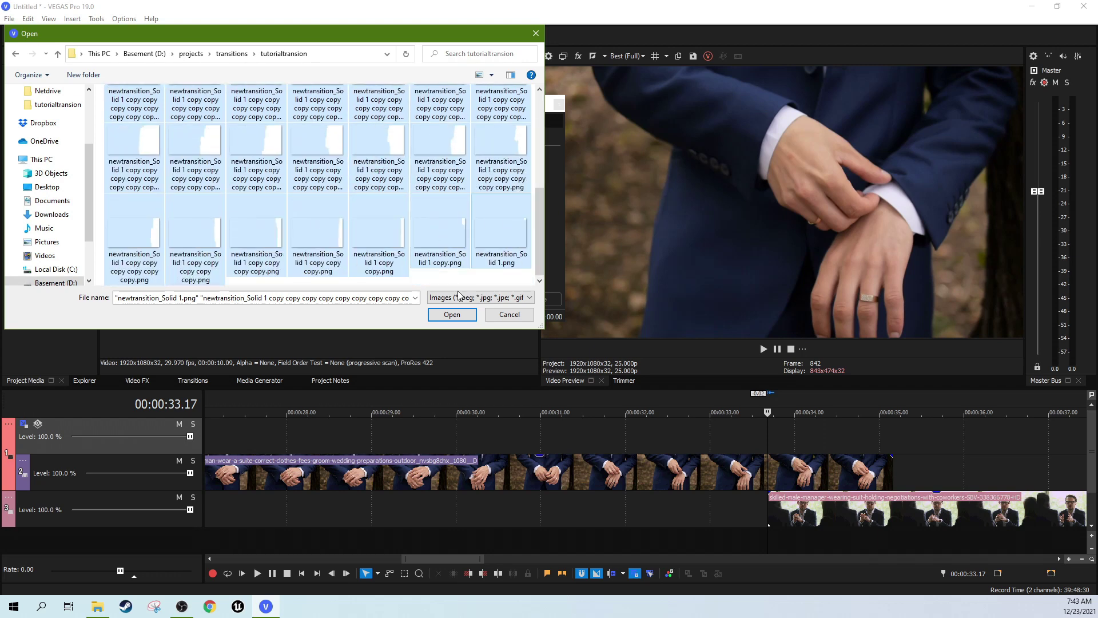
left_click(458, 315)
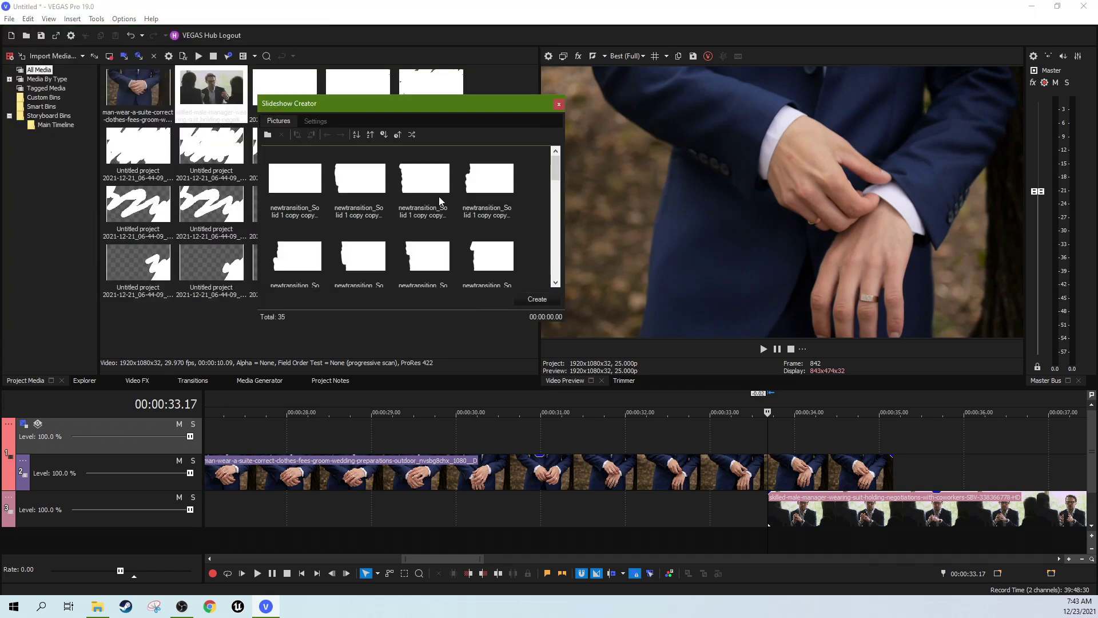
Sort the 35 pictures ascending so newtransition_Solid 1.png comes first
scroll(439, 227, "up", 5)
scroll(325, 217, "down", 3)
scroll(326, 221, "up", 3)
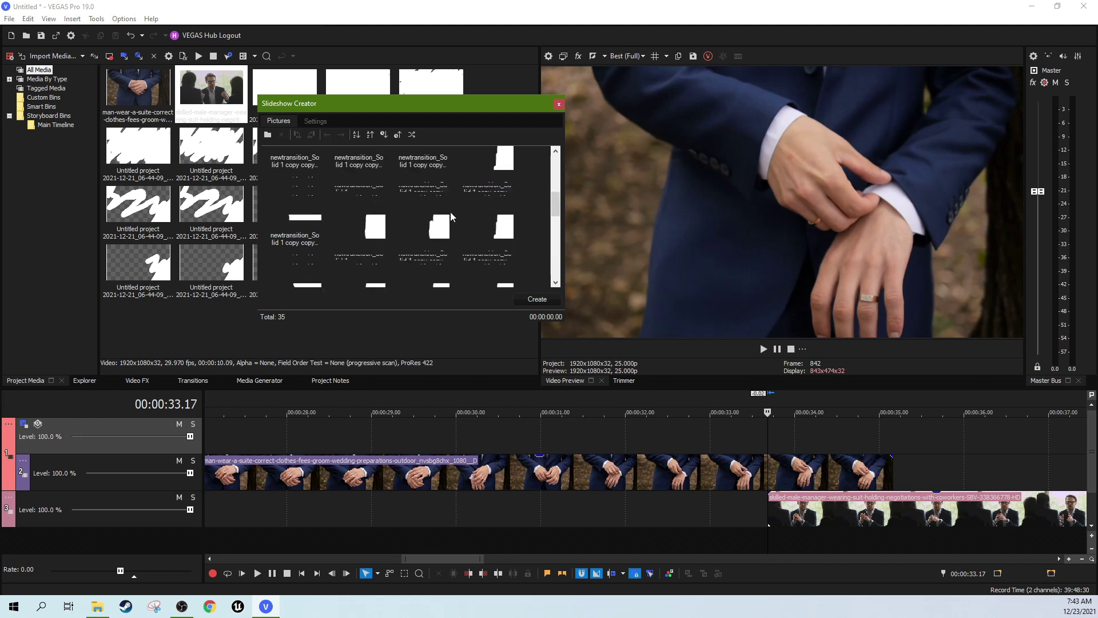
scroll(361, 194, "down", 2)
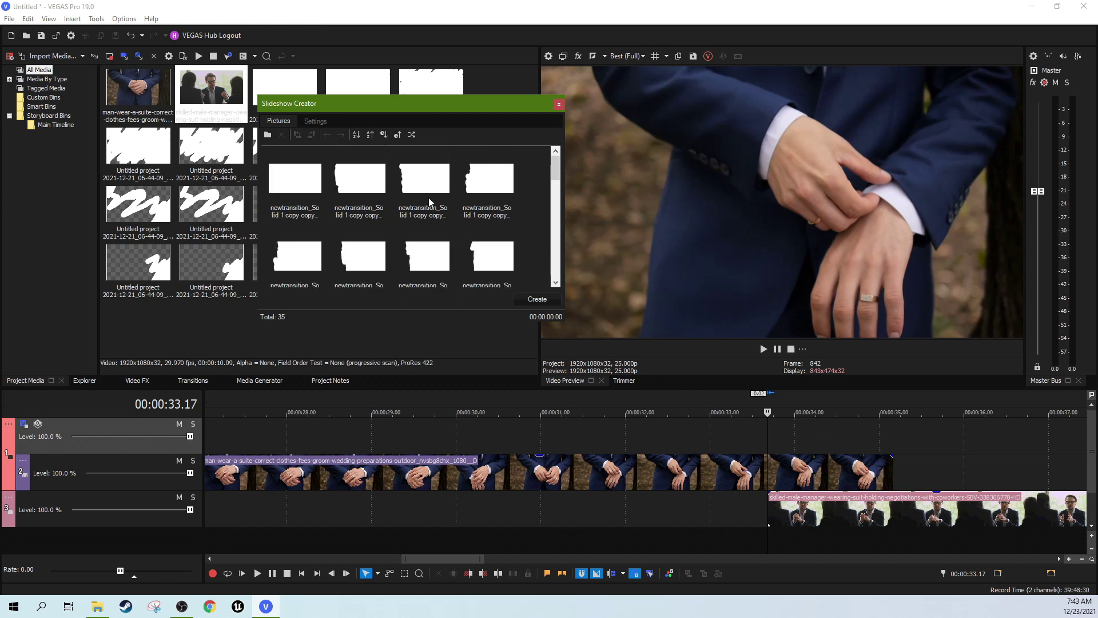
scroll(429, 203, "up", 2)
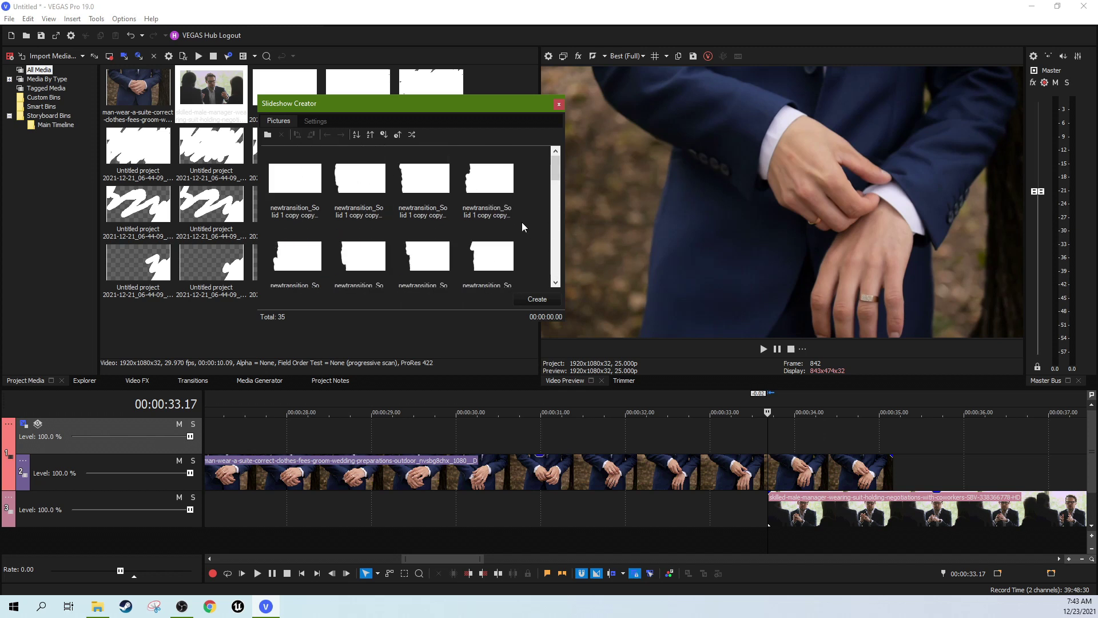
left_click(370, 136)
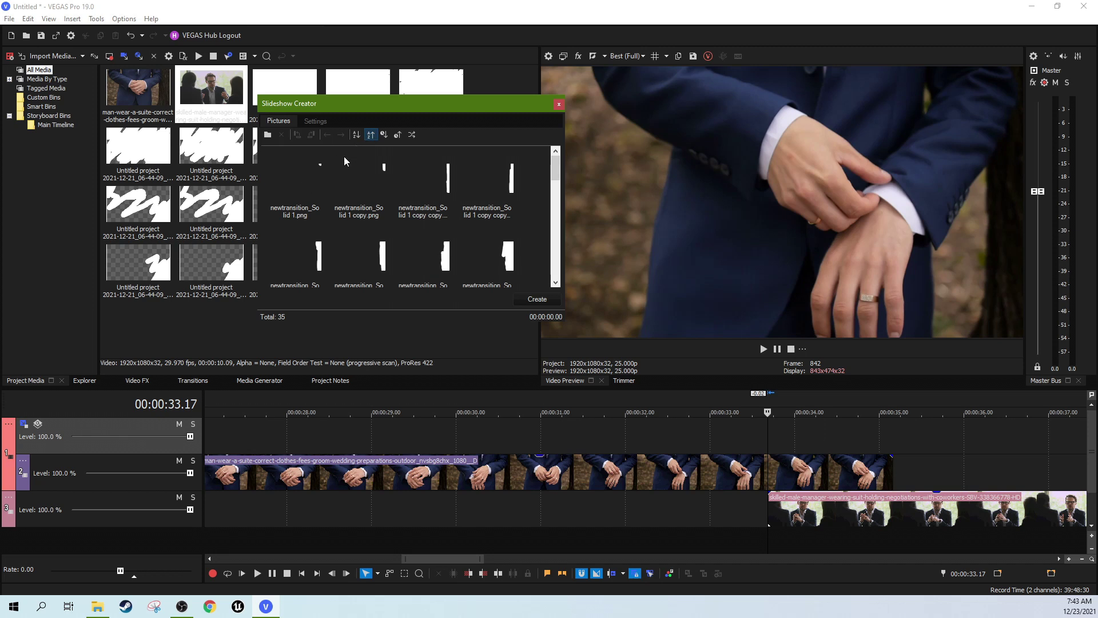
scroll(337, 194, "down", 2)
scroll(331, 228, "up", 2)
left_click(315, 120)
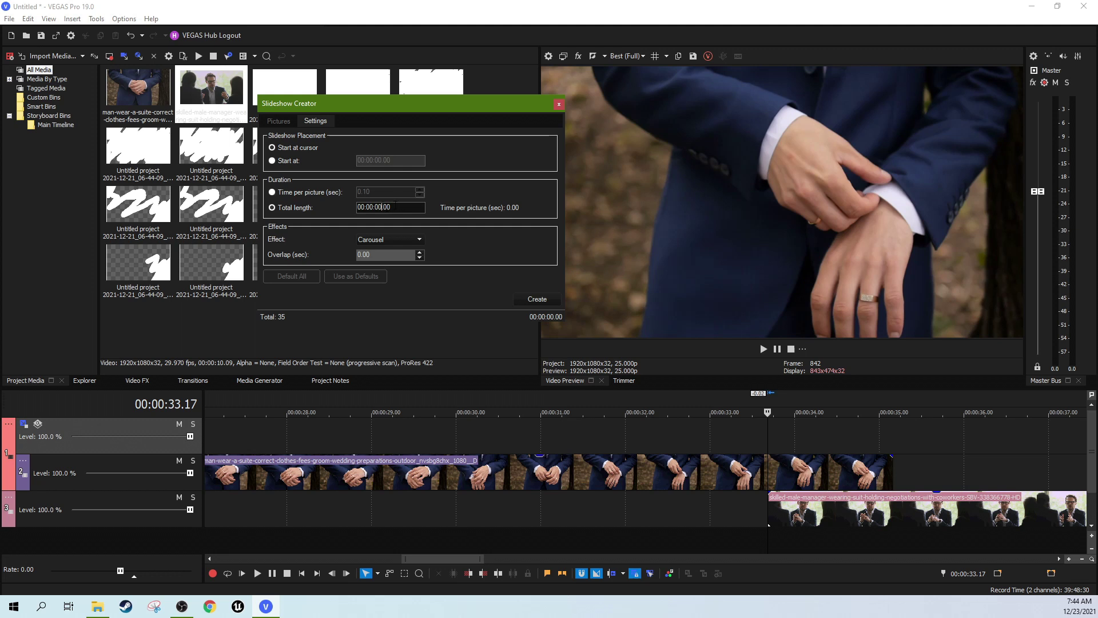
Set the slideshow's Total length to 00:00:01.00
double_click(387, 208)
type("1")
left_click(387, 255)
Create the one-second image sequence on the top track and close Slideshow Creator
left_click(280, 120)
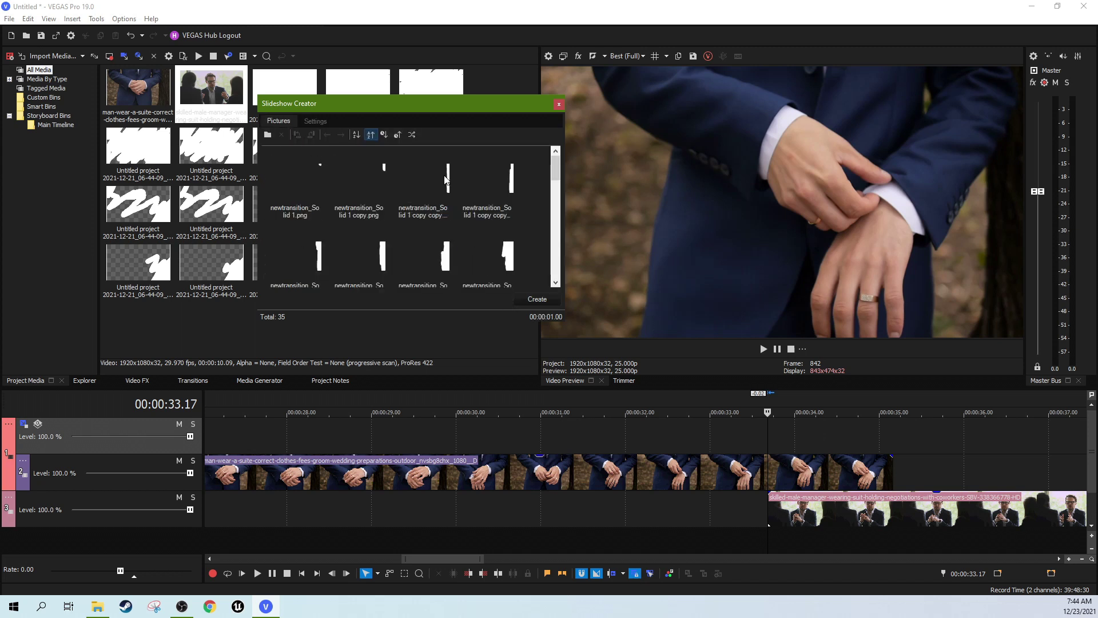
left_click(550, 304)
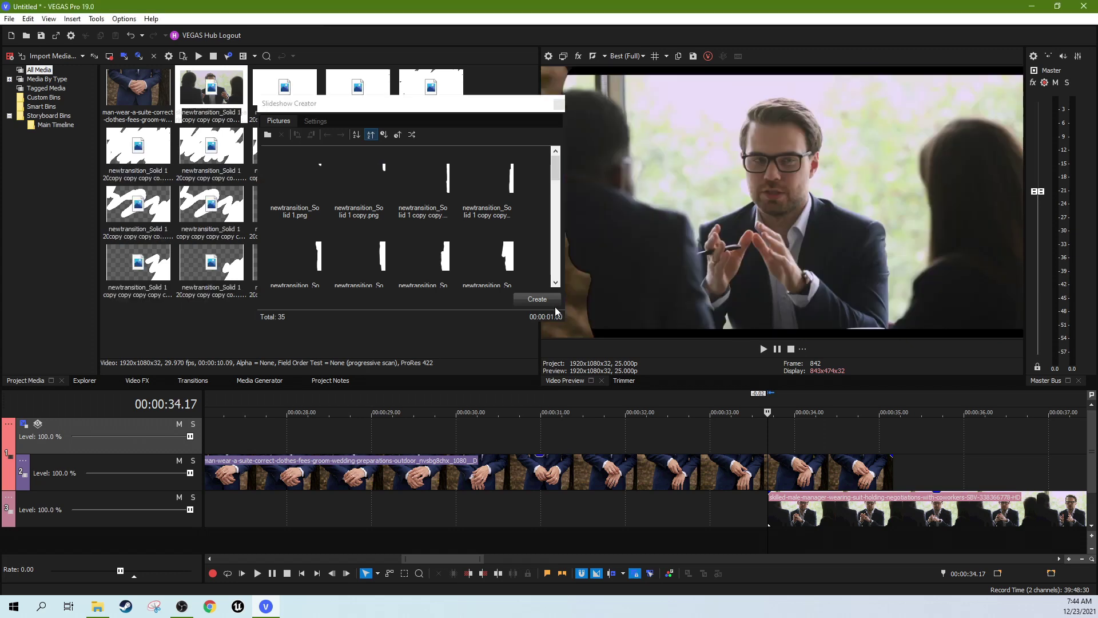
left_click(557, 105)
left_click(770, 447)
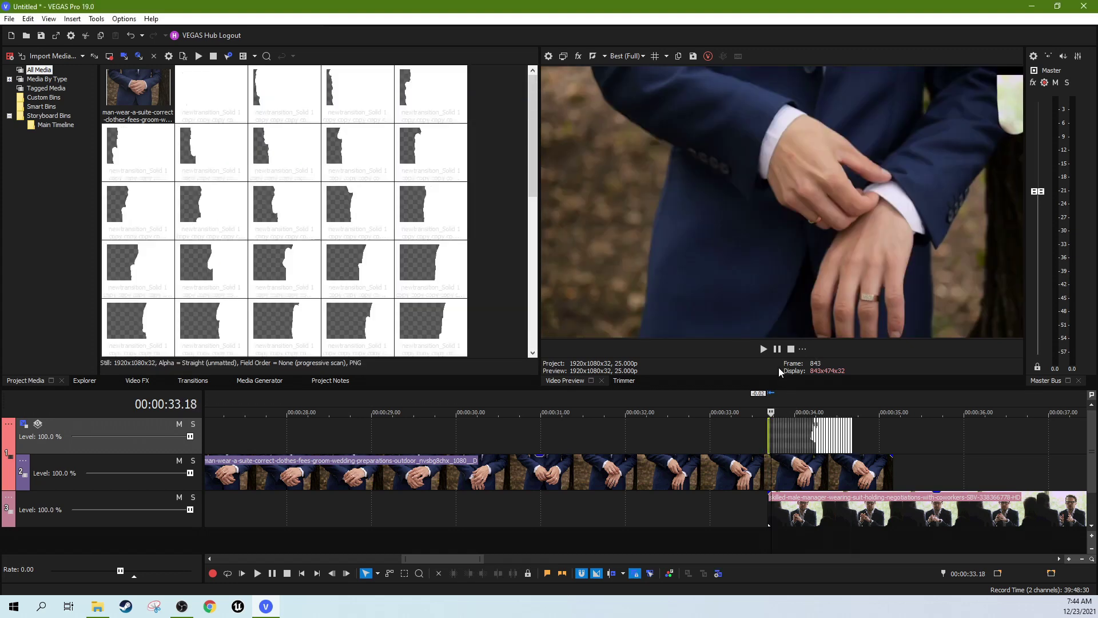
left_click(761, 449)
Trim the groom clip's right edge so it ends with the brush-wipe sequence
left_click_drag(843, 491, 796, 477)
left_click(814, 507)
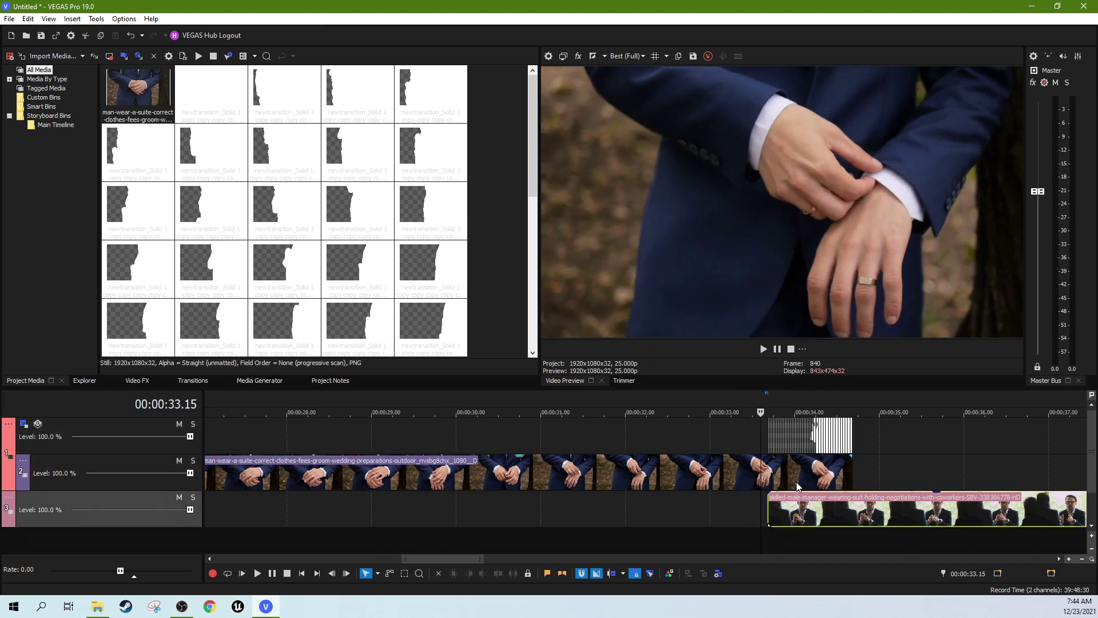
left_click(773, 474)
scroll(832, 458, "up", 5)
scroll(801, 440, "down", 5)
Play back the brush-wipe transition several times to check it reveals the meeting clip
left_click(769, 350)
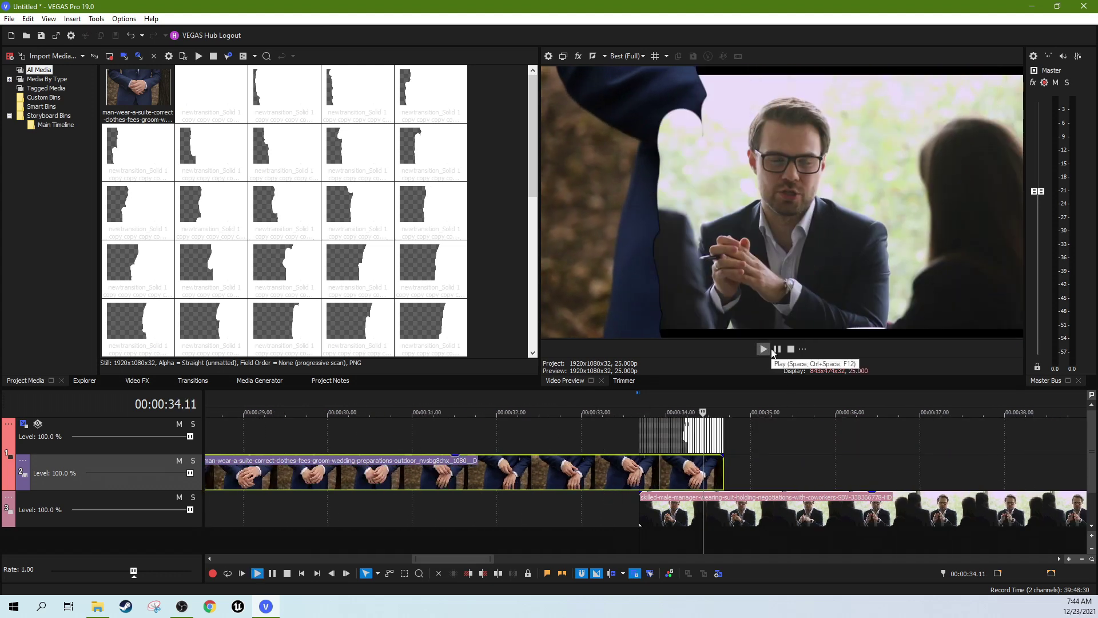
left_click(777, 349)
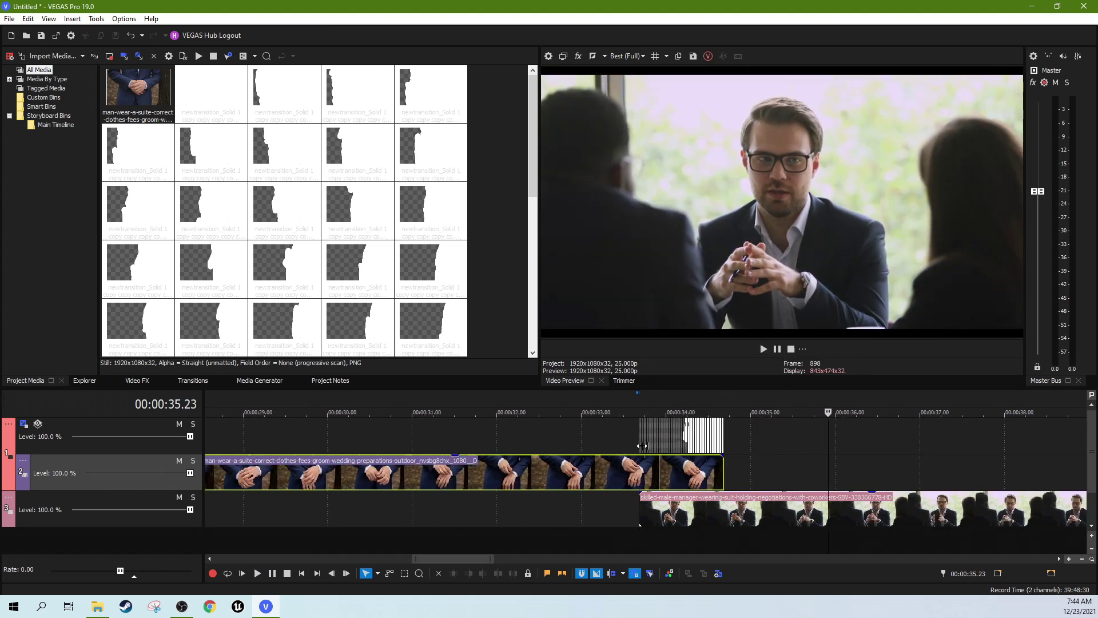
left_click(791, 349)
scroll(773, 452, "up", 5)
left_click(763, 349)
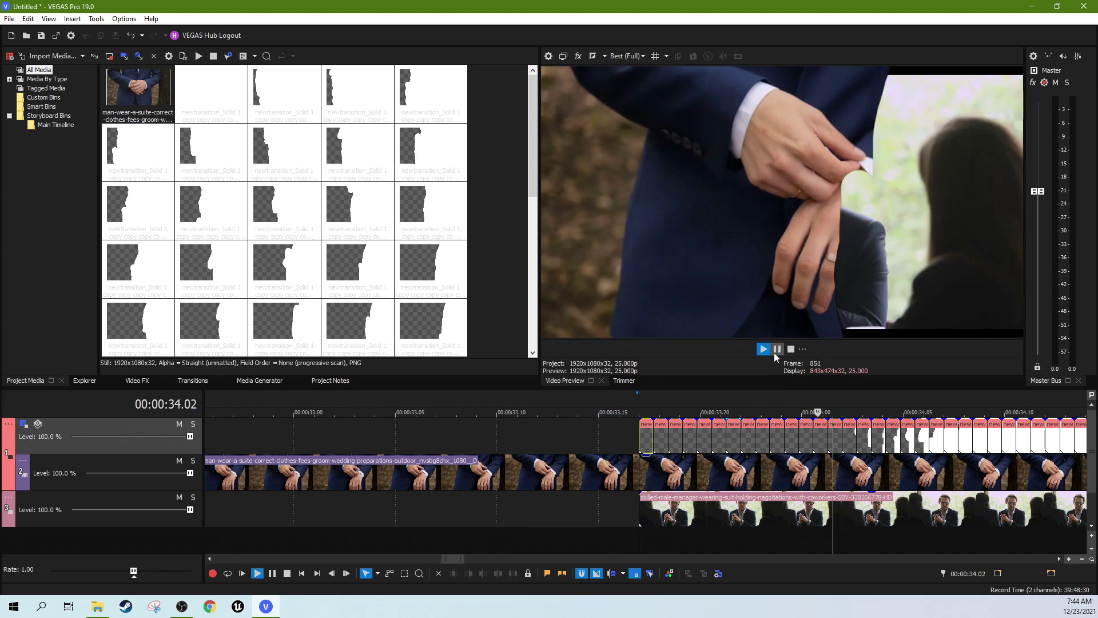
scroll(509, 466, "down", 3)
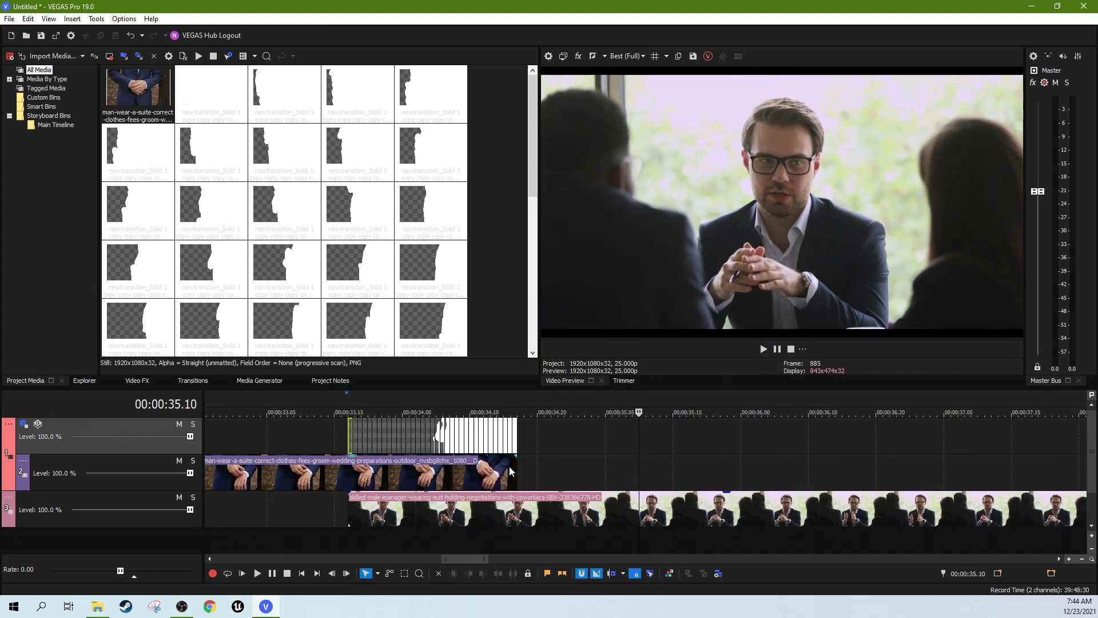
left_click(441, 448)
key("space")
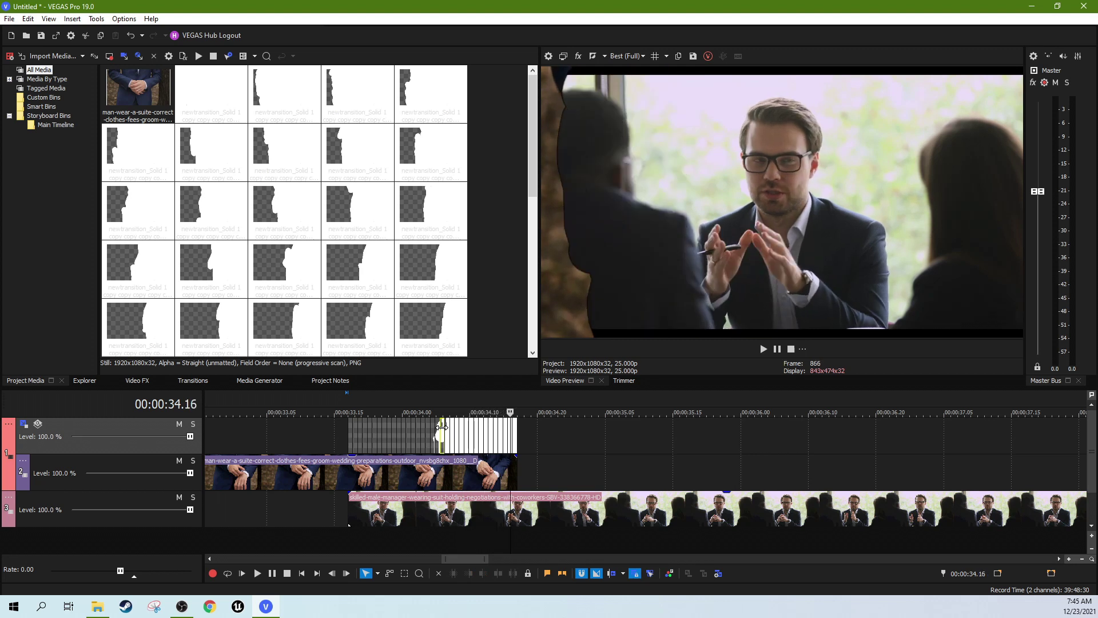
key("space")
key("ctrl+Left")
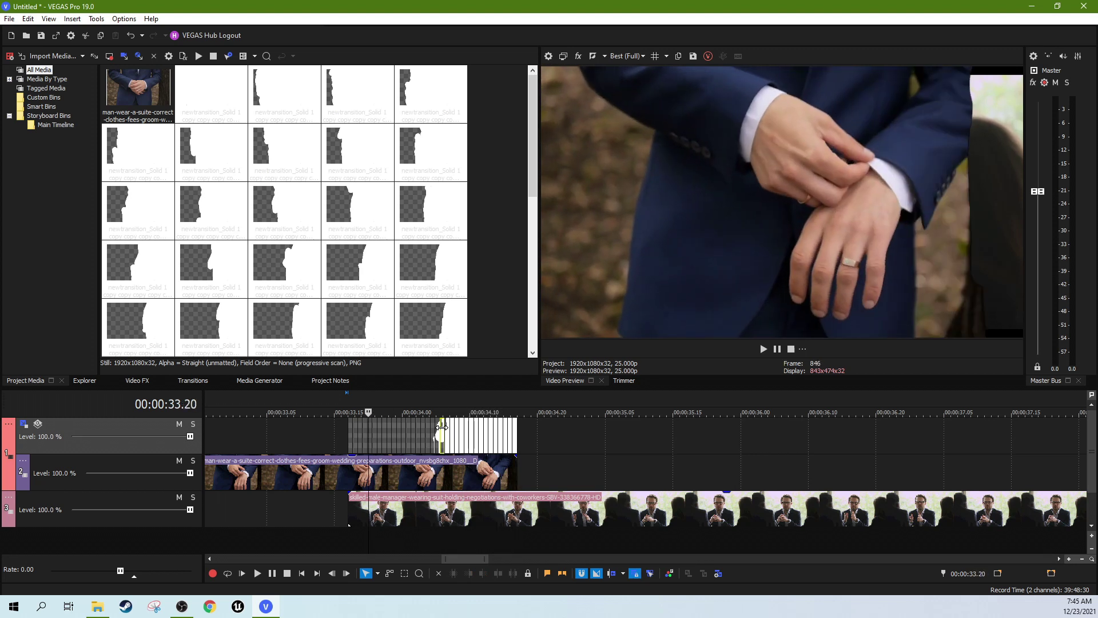
key("space")
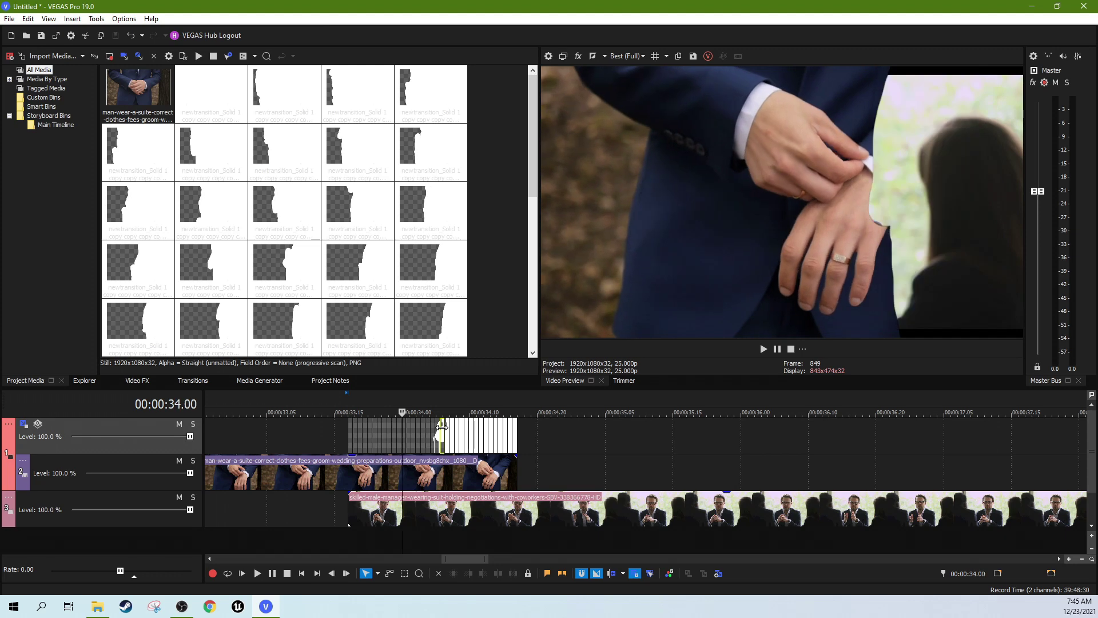
key("Return")
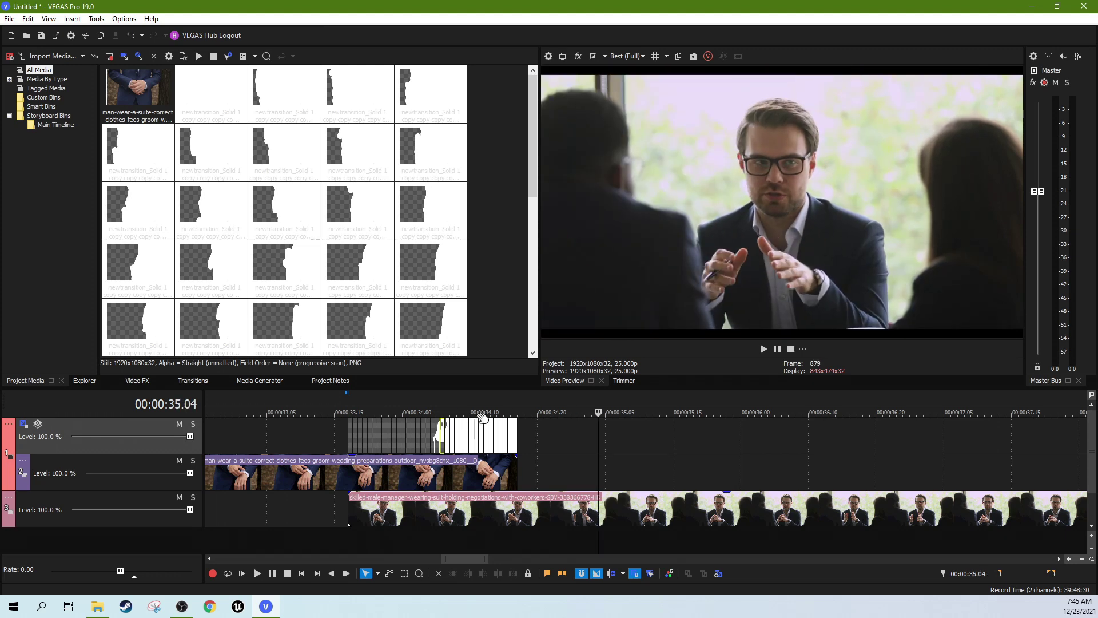
scroll(485, 415, "down", 4)
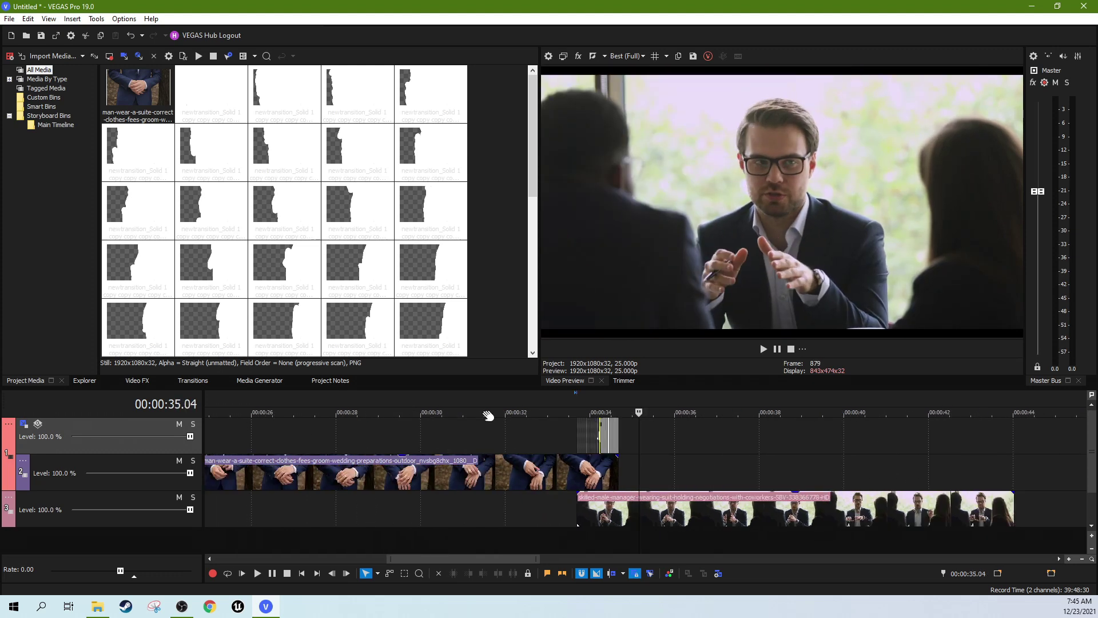
scroll(510, 413, "down", 3)
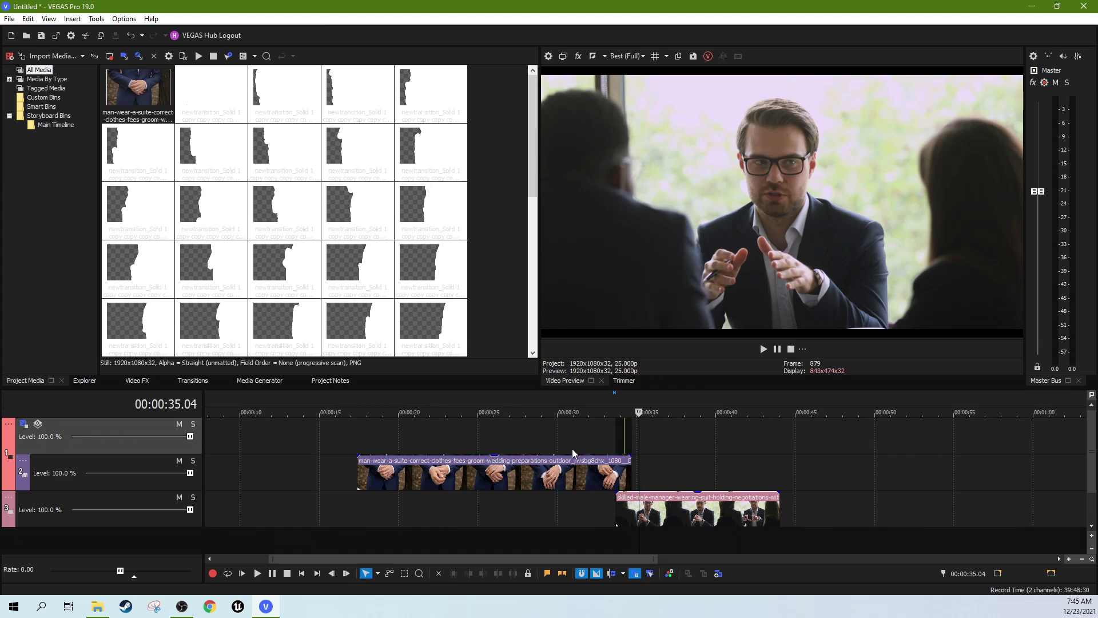